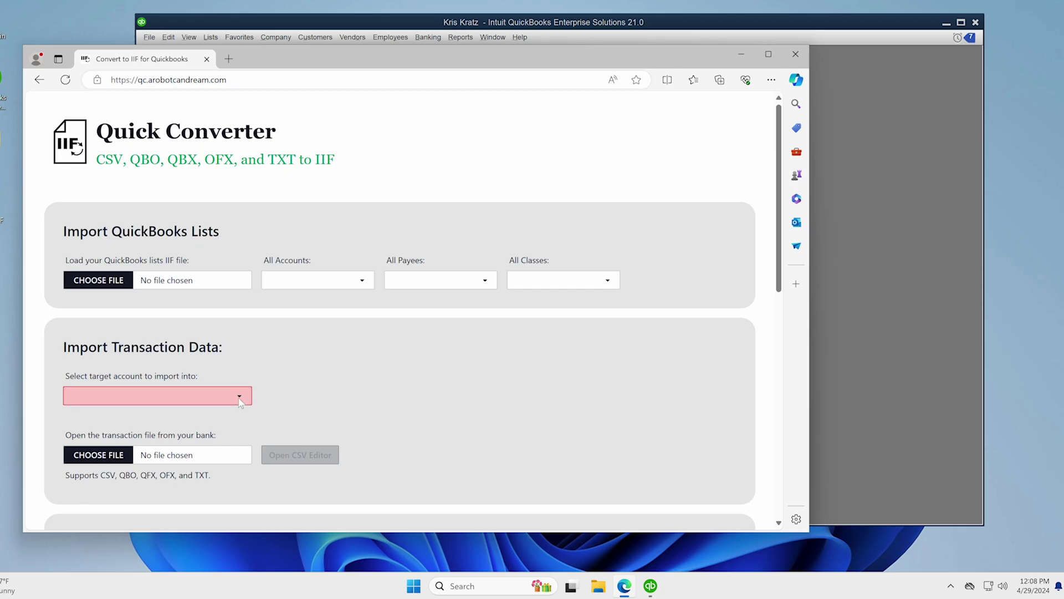
# - Switch to QuickBooks and go to File > Utilities > Export > Lists to IIF Files
pyautogui.click(263, 23)
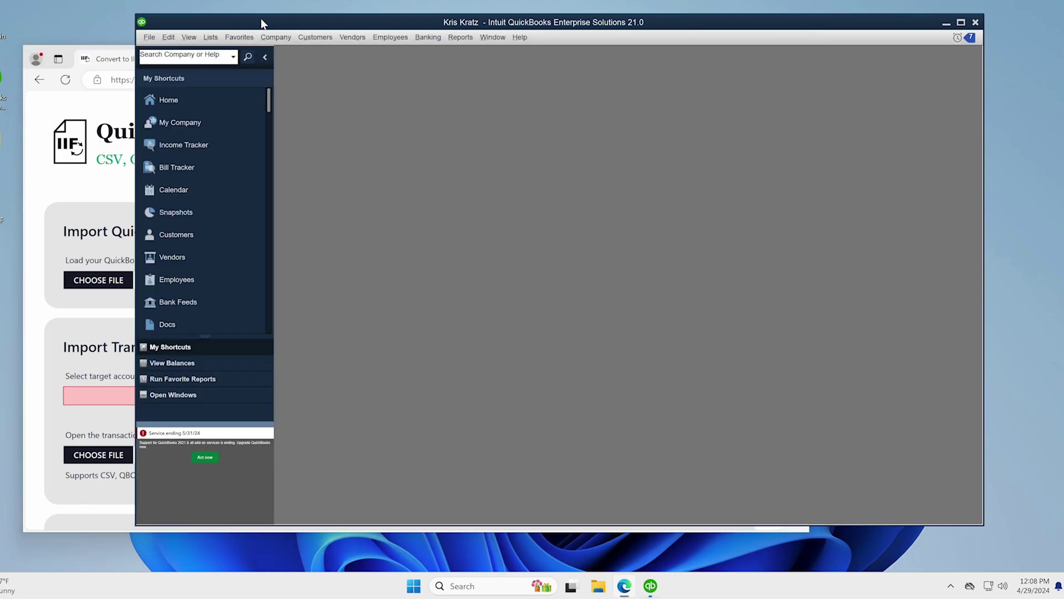
pyautogui.click(150, 37)
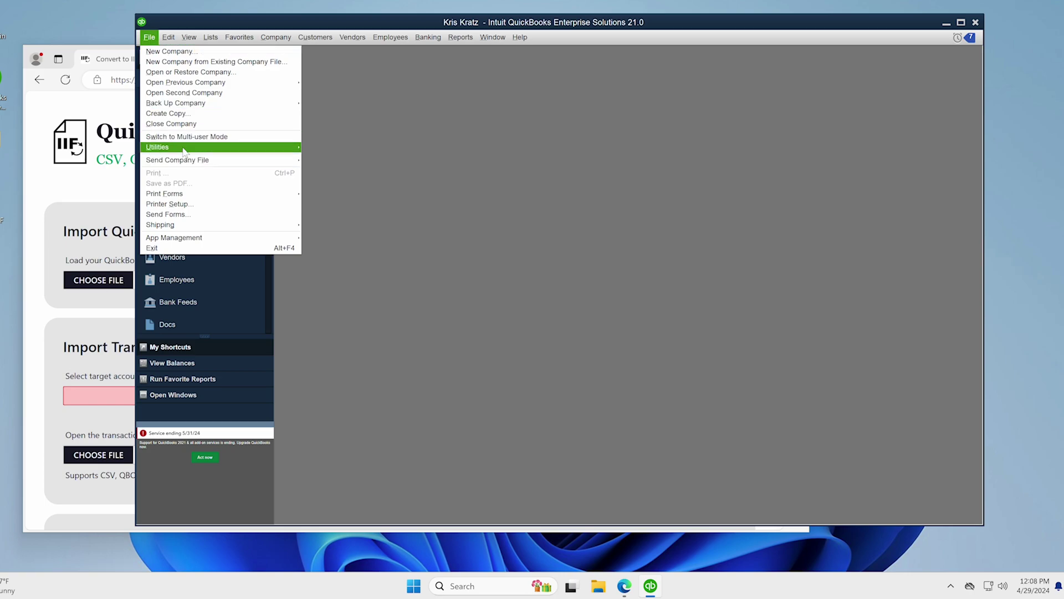
pyautogui.moveTo(183, 148)
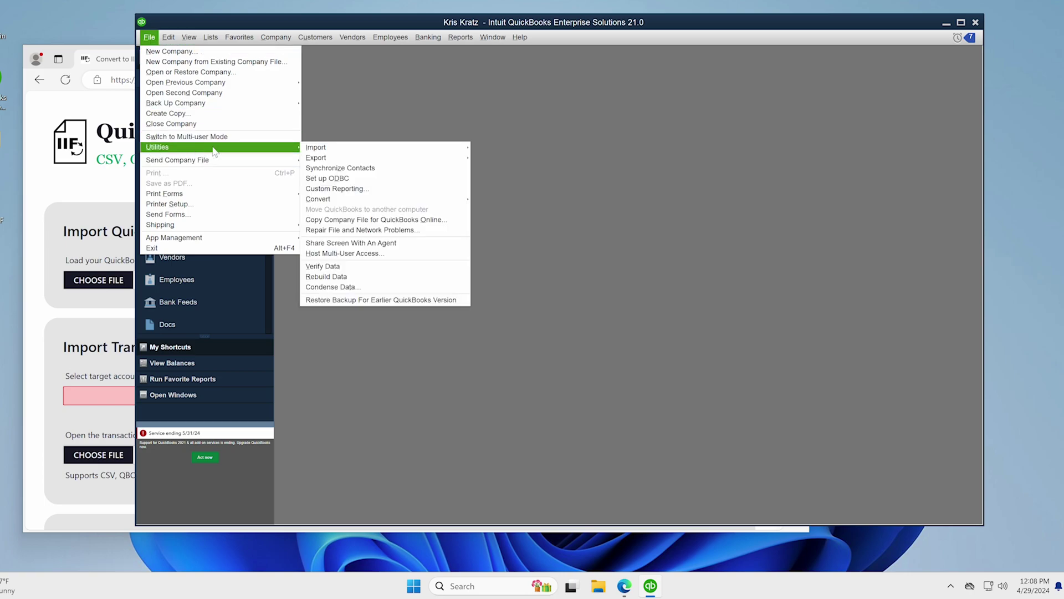
pyautogui.moveTo(202, 107)
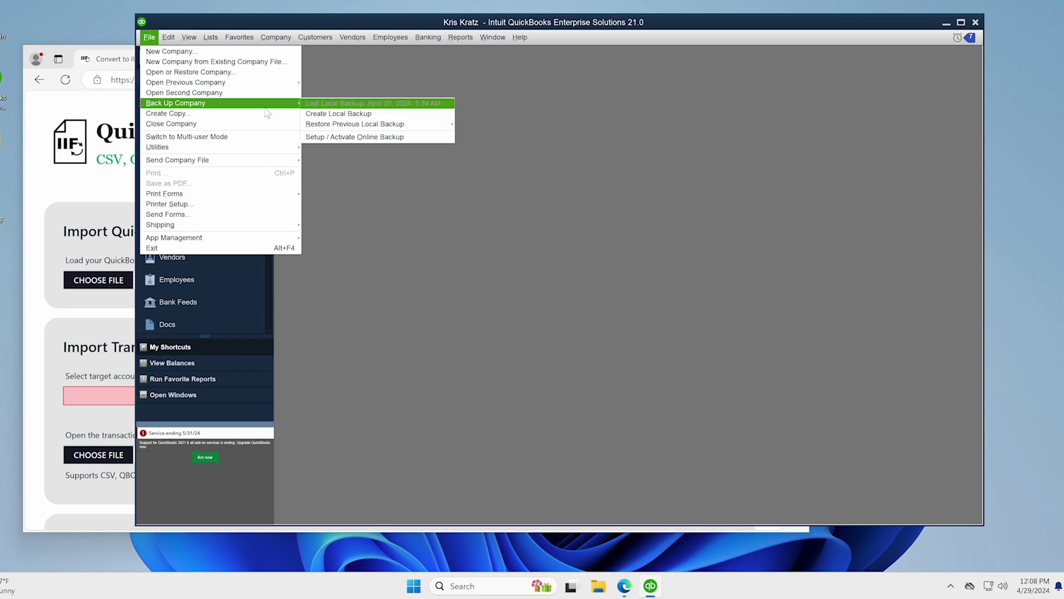
pyautogui.moveTo(259, 153)
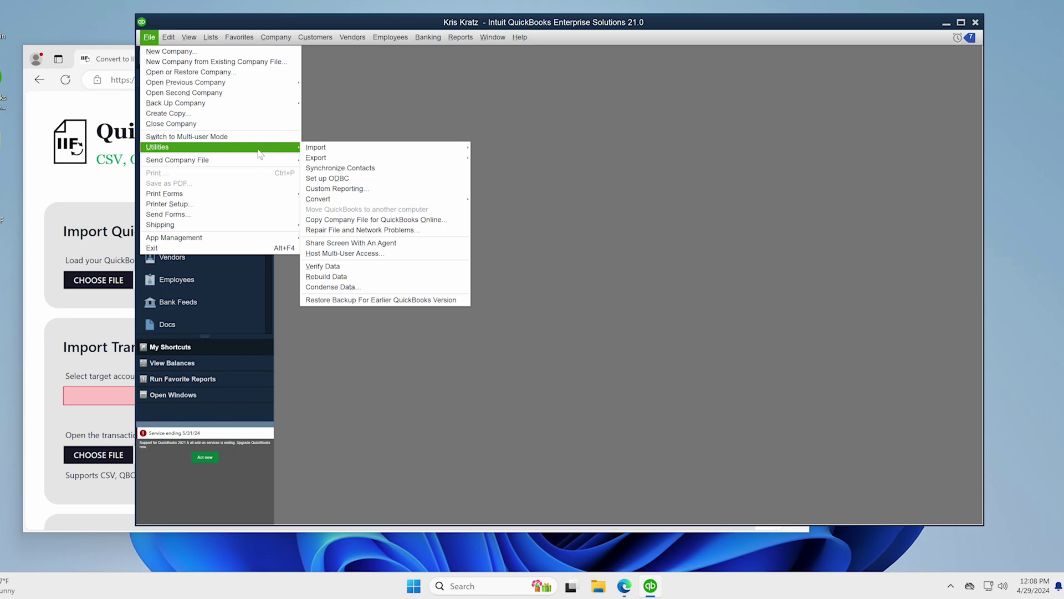
pyautogui.moveTo(315, 150)
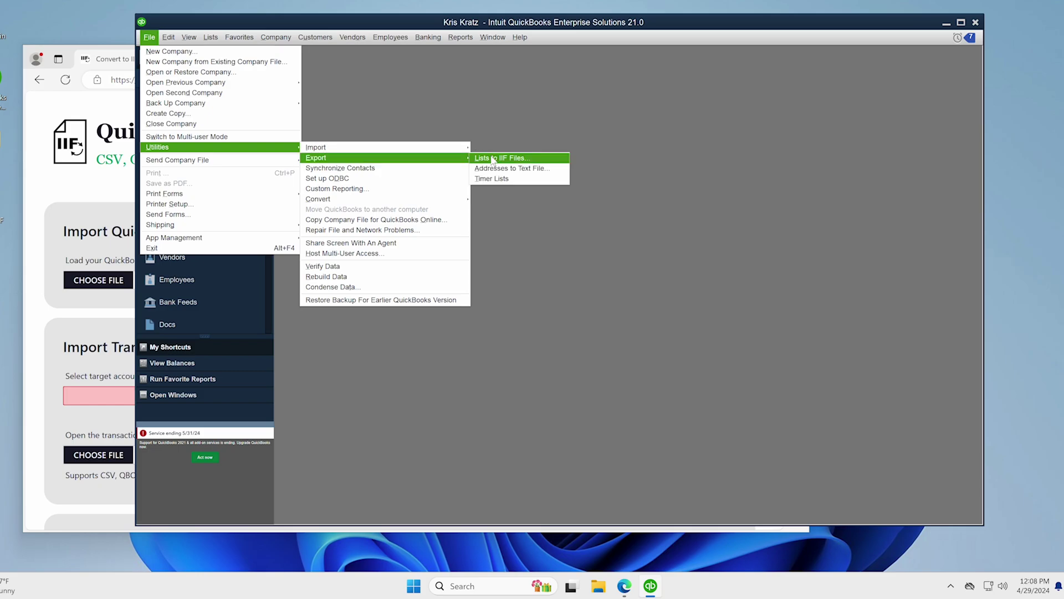
# - Choose the Customer, Other Names and Class lists for the IIF export
pyautogui.click(493, 159)
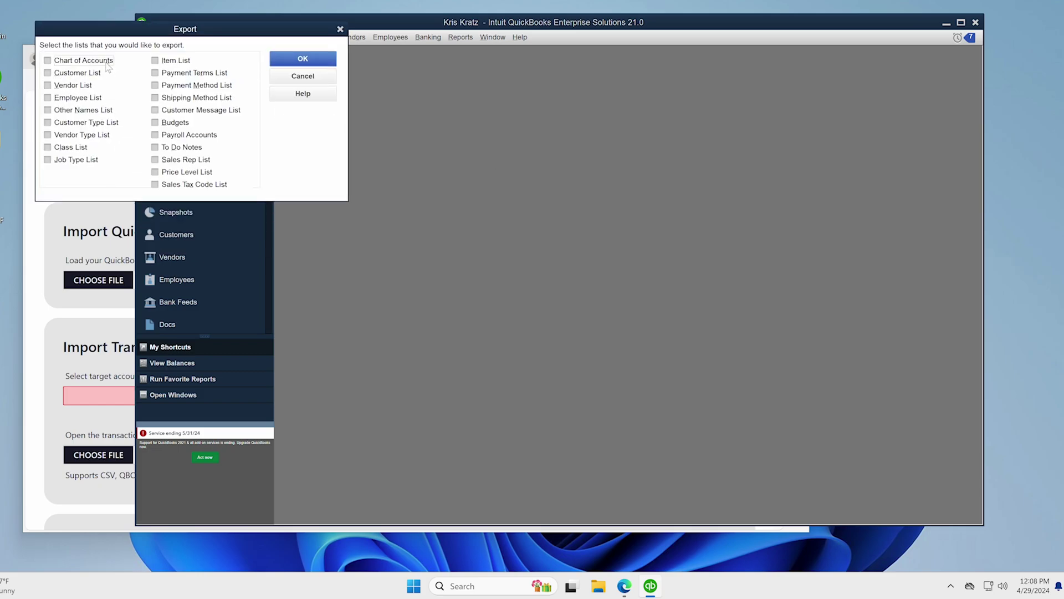
pyautogui.click(84, 74)
pyautogui.click(71, 148)
pyautogui.click(72, 111)
pyautogui.click(285, 67)
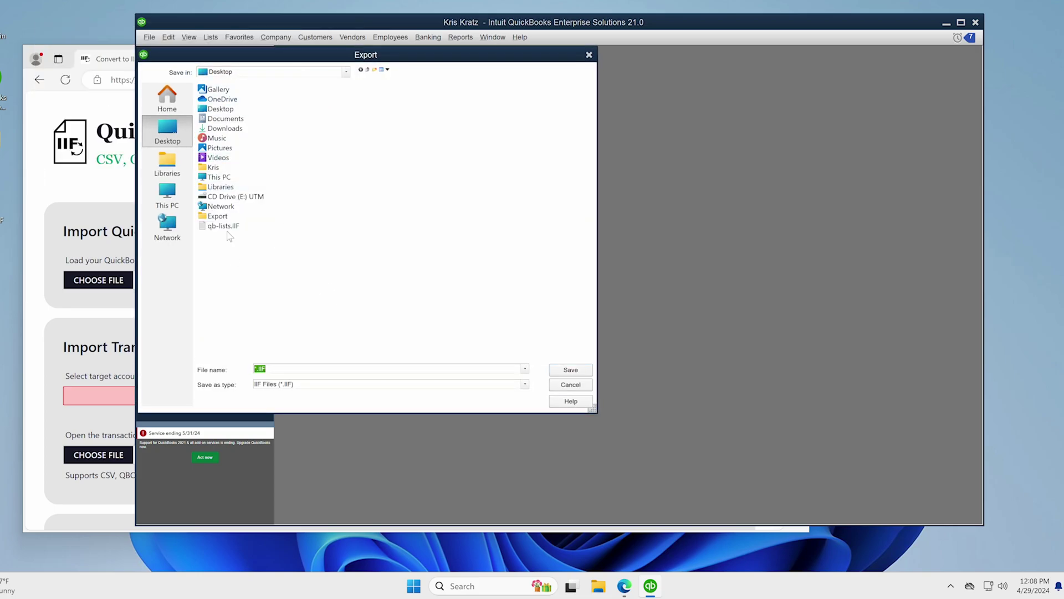
# - Save the export over qb-lists.IIF, confirm the replacement, and return to Quick Converter
pyautogui.click(228, 228)
pyautogui.click(570, 369)
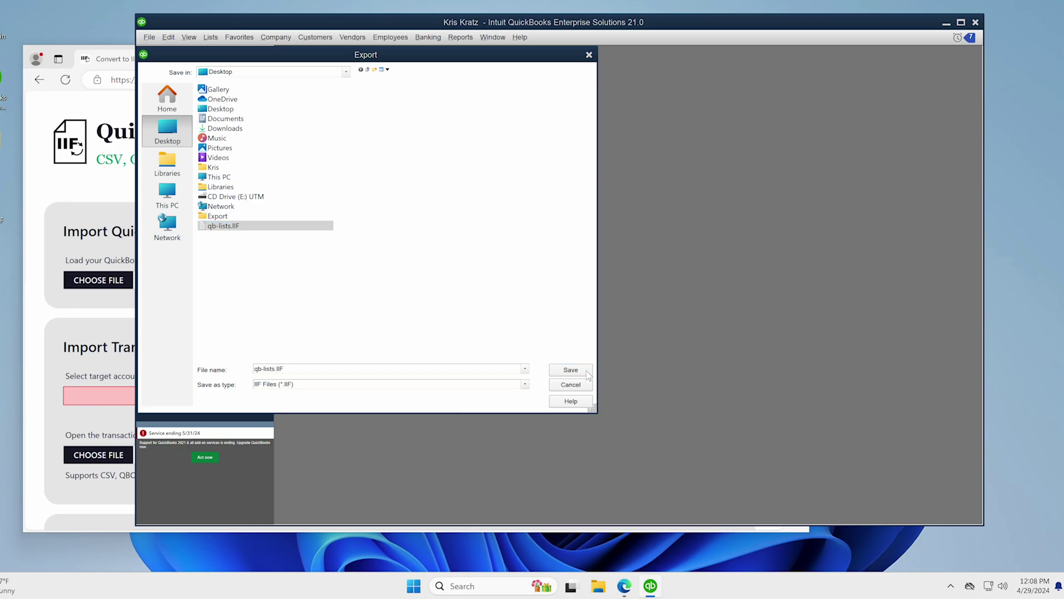
pyautogui.click(560, 293)
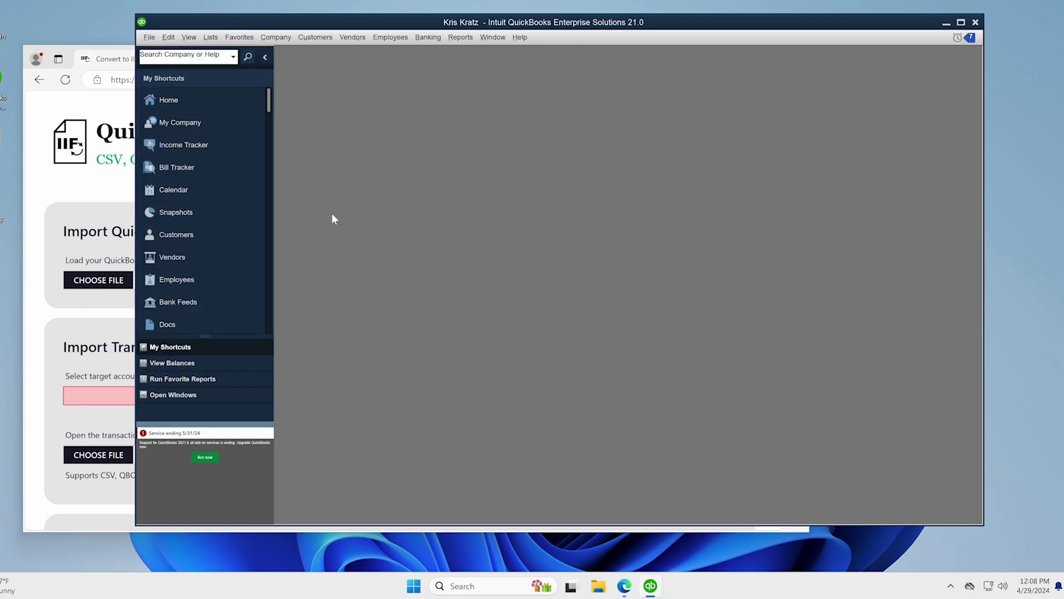
pyautogui.click(531, 175)
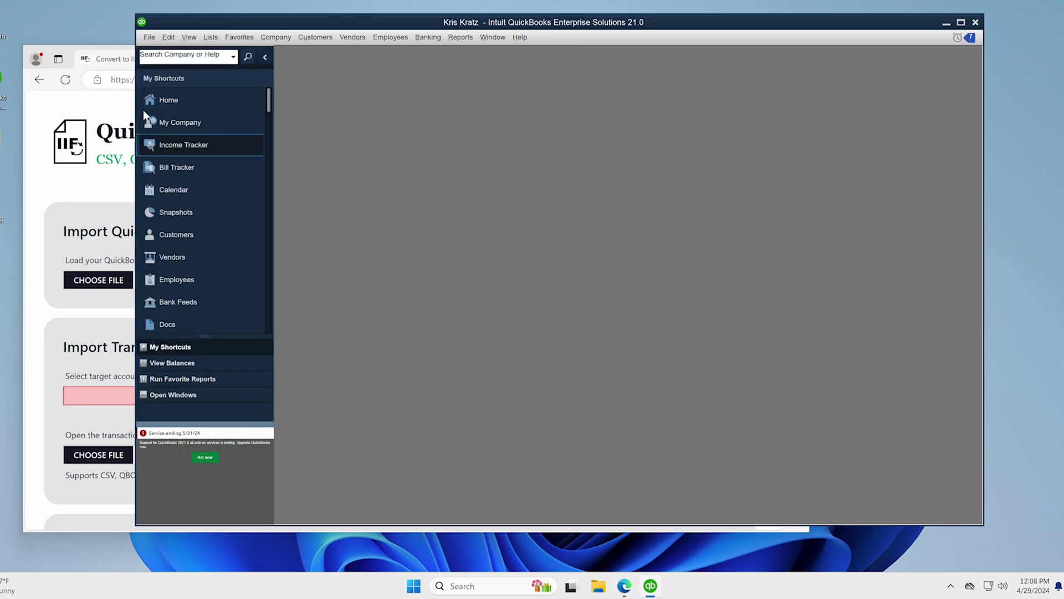
pyautogui.click(111, 61)
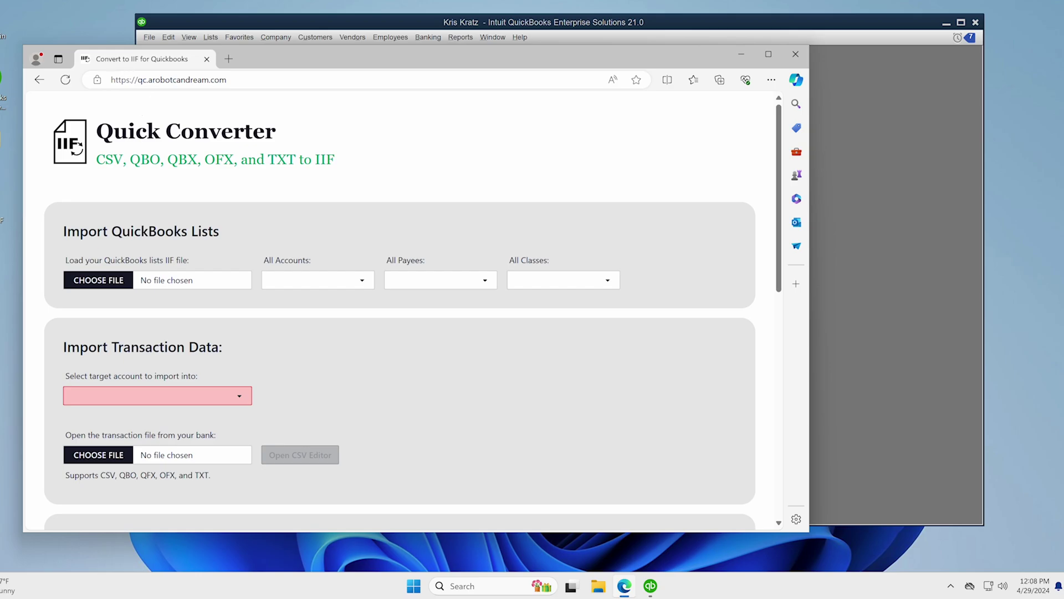
# - Load qb-lists.IIF under Import QuickBooks Lists and review the imported accounts
pyautogui.click(199, 277)
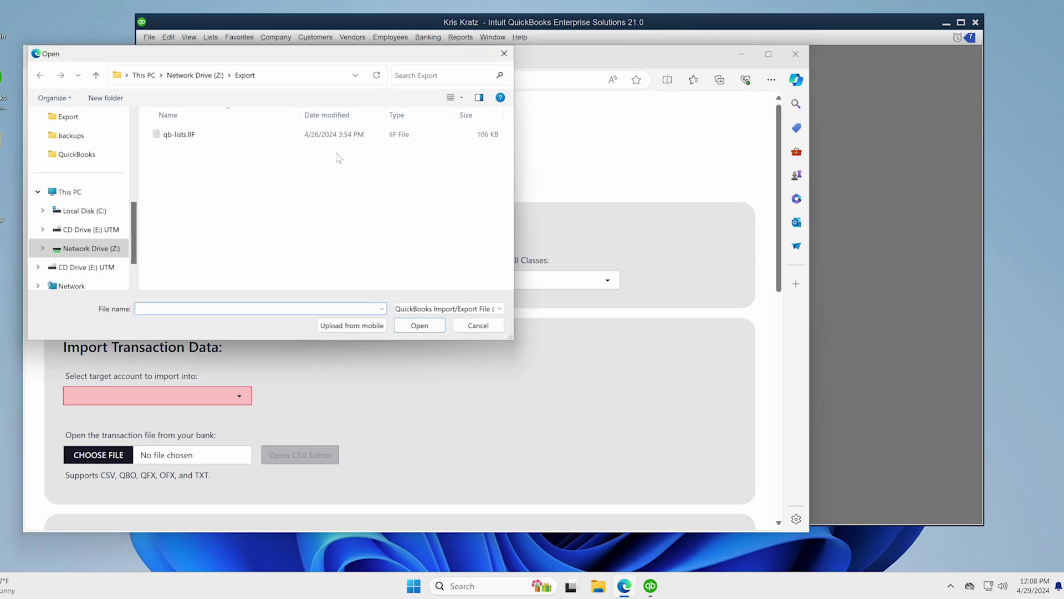
pyautogui.doubleClick(199, 136)
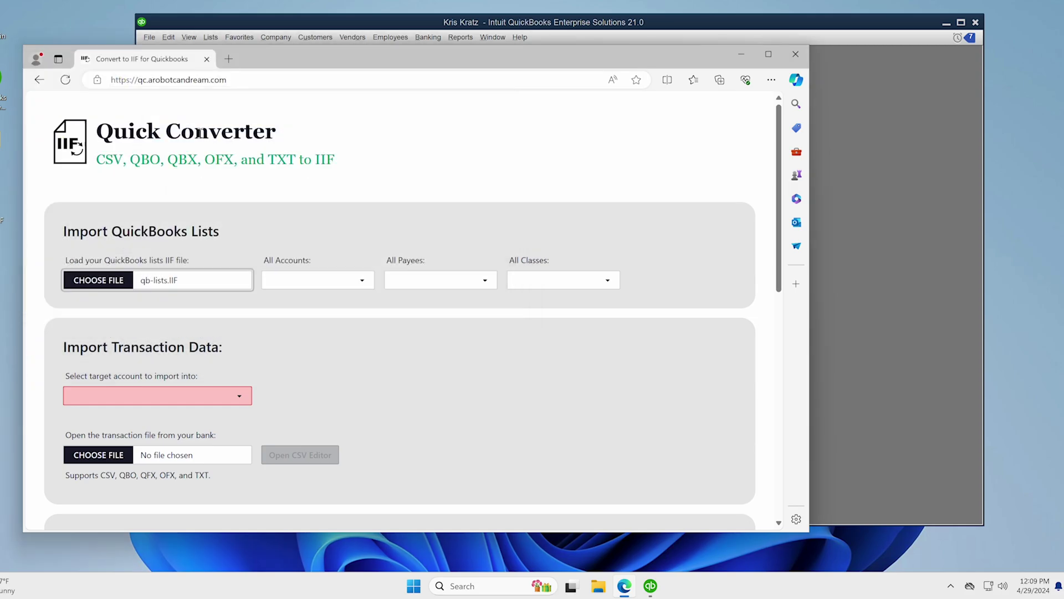
pyautogui.click(329, 285)
pyautogui.scroll(-15, 355, 370)
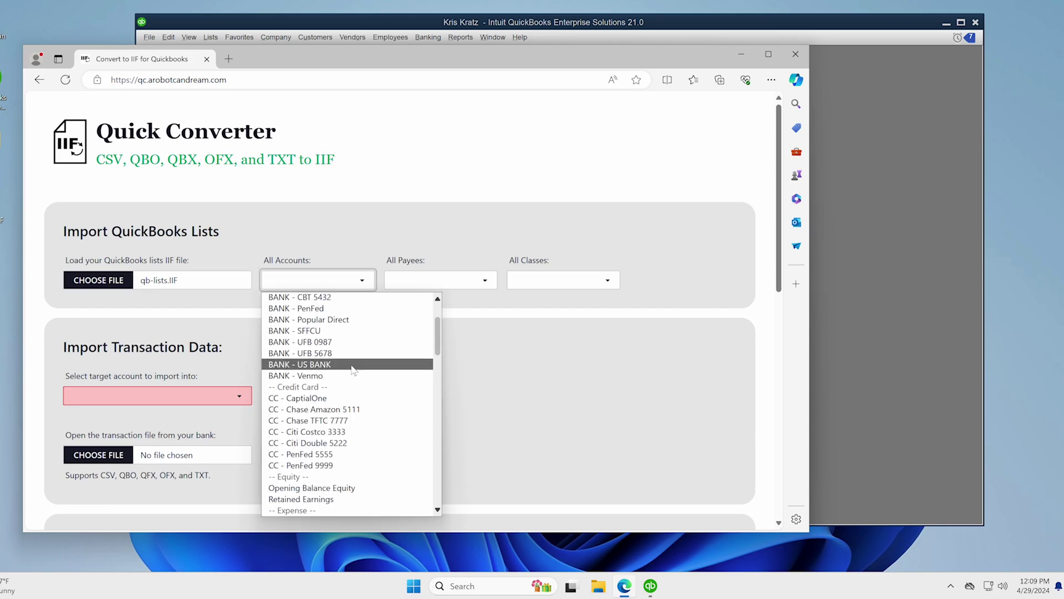
pyautogui.scroll(15, 351, 373)
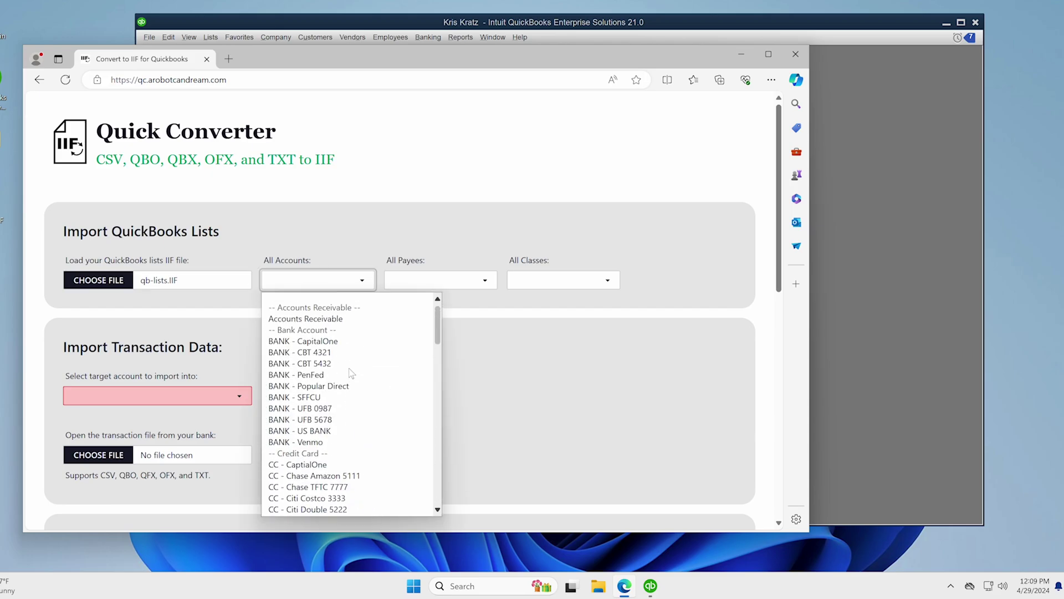
pyautogui.click(423, 281)
# - Review the imported payees and classes in their dropdowns
pyautogui.click(426, 283)
pyautogui.click(430, 291)
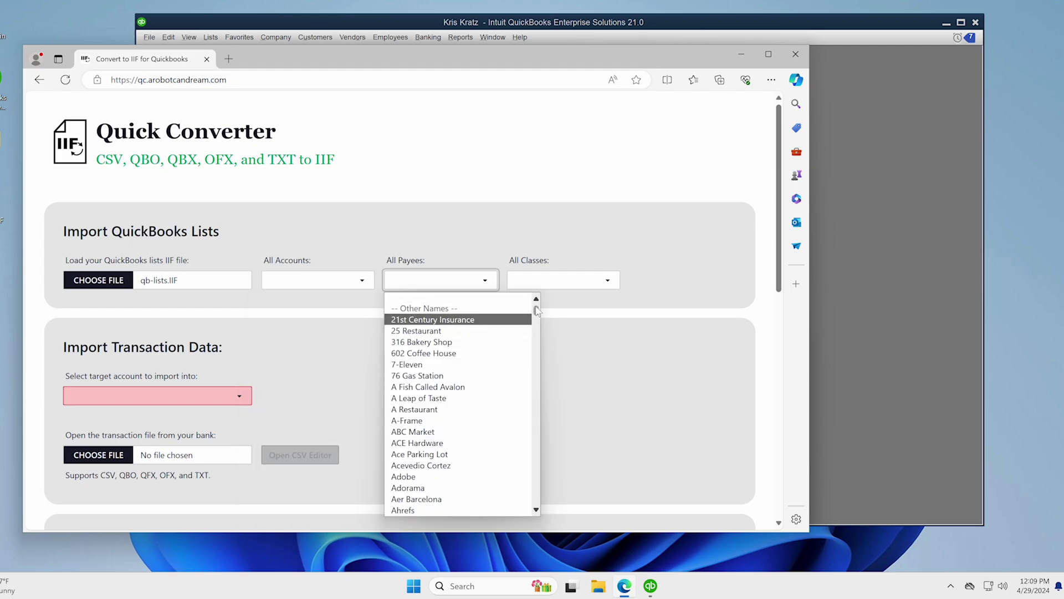
pyautogui.moveTo(536, 311); pyautogui.dragTo(544, 270)
pyautogui.click(561, 281)
pyautogui.click(562, 283)
pyautogui.click(562, 282)
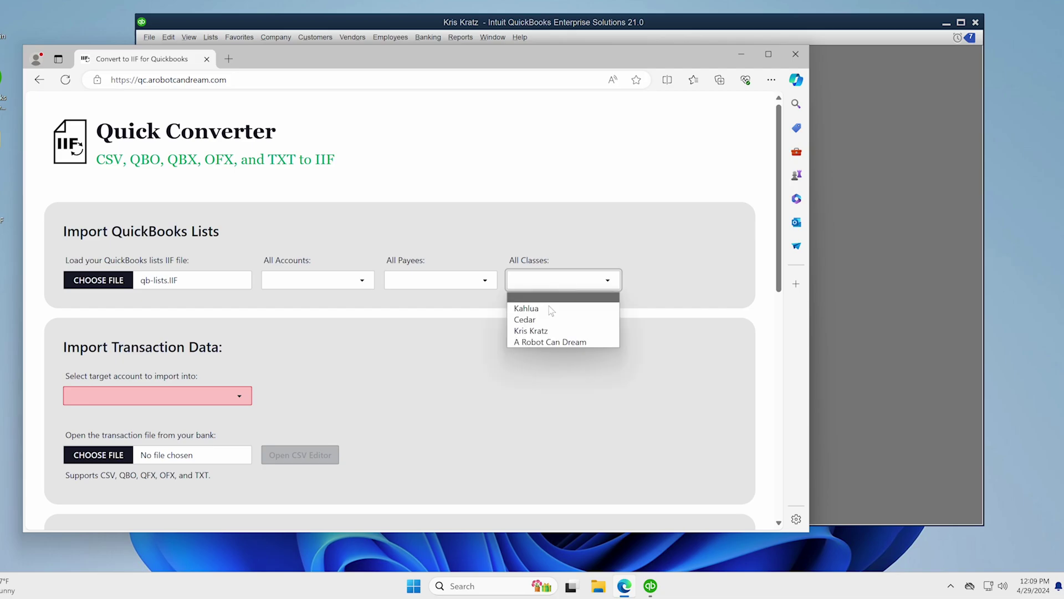
pyautogui.click(431, 334)
# - In Import Transaction Data, choose BANK - SFFCU as the target account
pyautogui.scroll(-1, 397, 344)
pyautogui.scroll(-1, 397, 343)
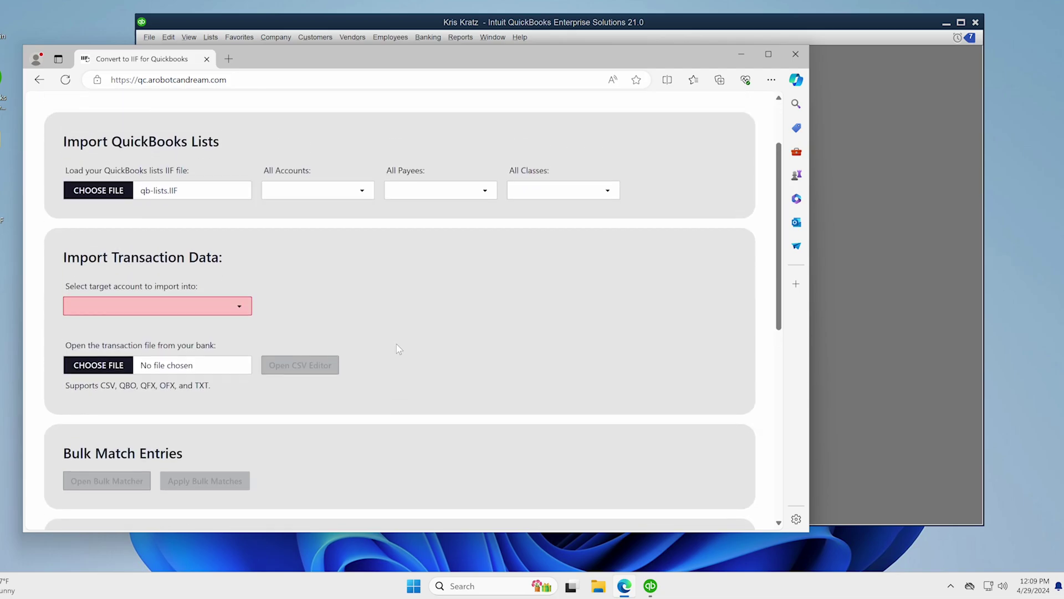
pyautogui.scroll(1, 397, 344)
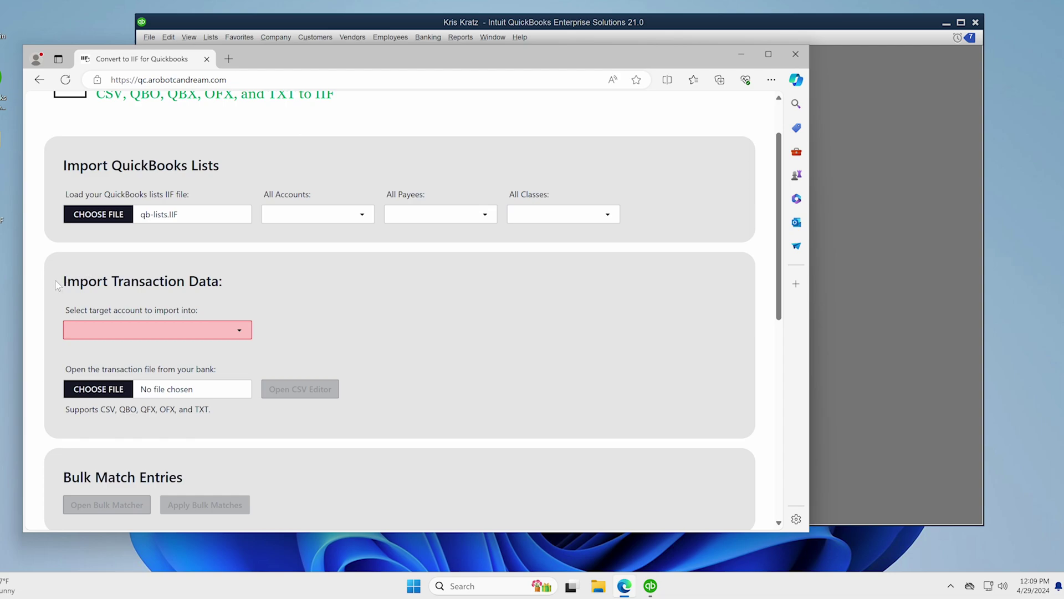
pyautogui.moveTo(59, 283); pyautogui.dragTo(248, 279)
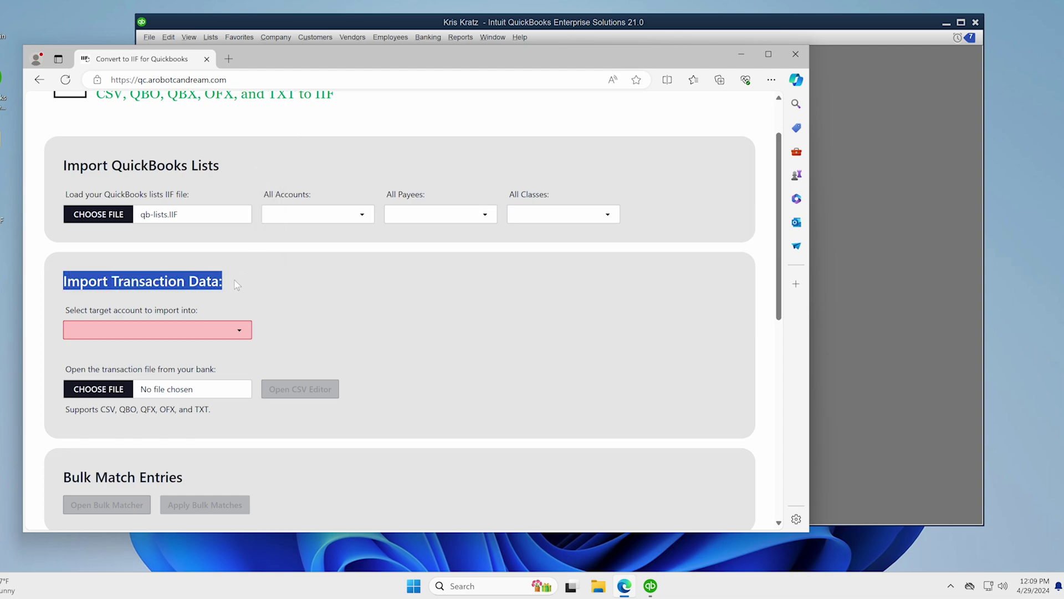
pyautogui.click(216, 282)
pyautogui.click(177, 332)
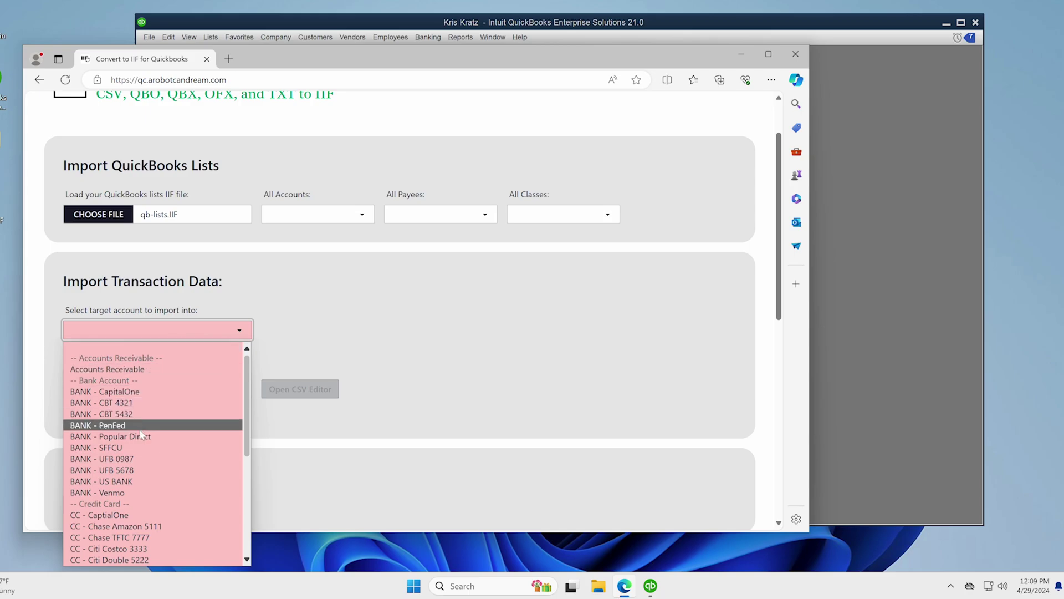
pyautogui.click(135, 449)
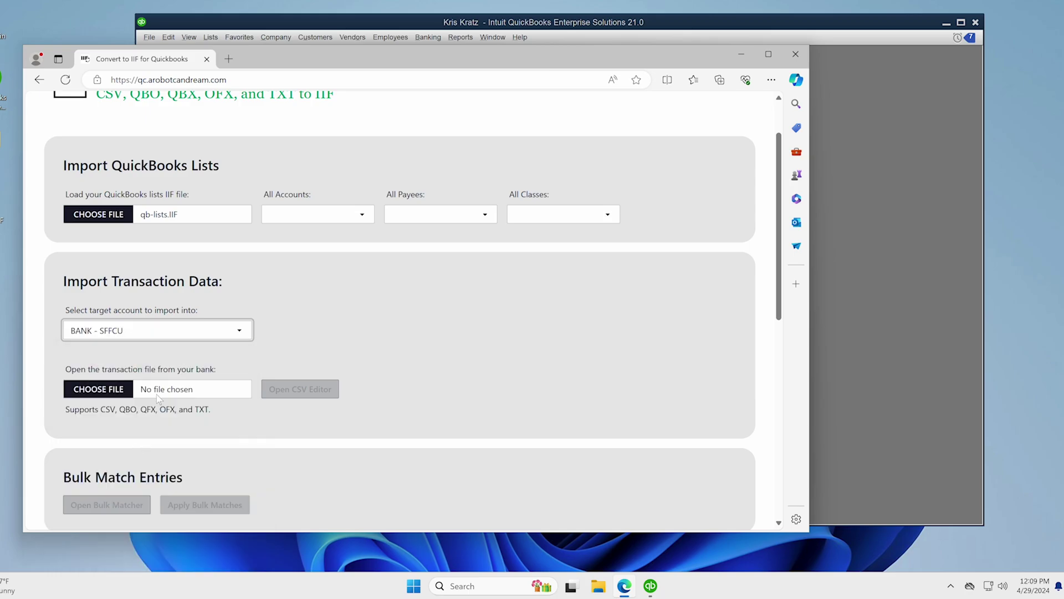
# - Keep BANK - SFFCU after reviewing the account list, and open the bank transaction file picker
pyautogui.click(171, 333)
pyautogui.scroll(-2, 173, 460)
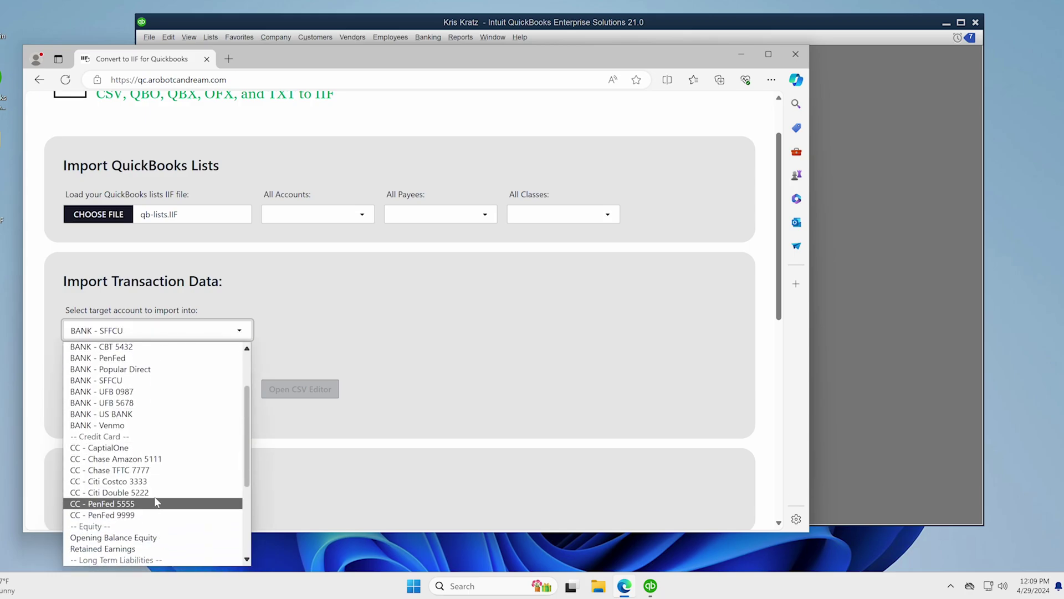
pyautogui.scroll(-2, 152, 488)
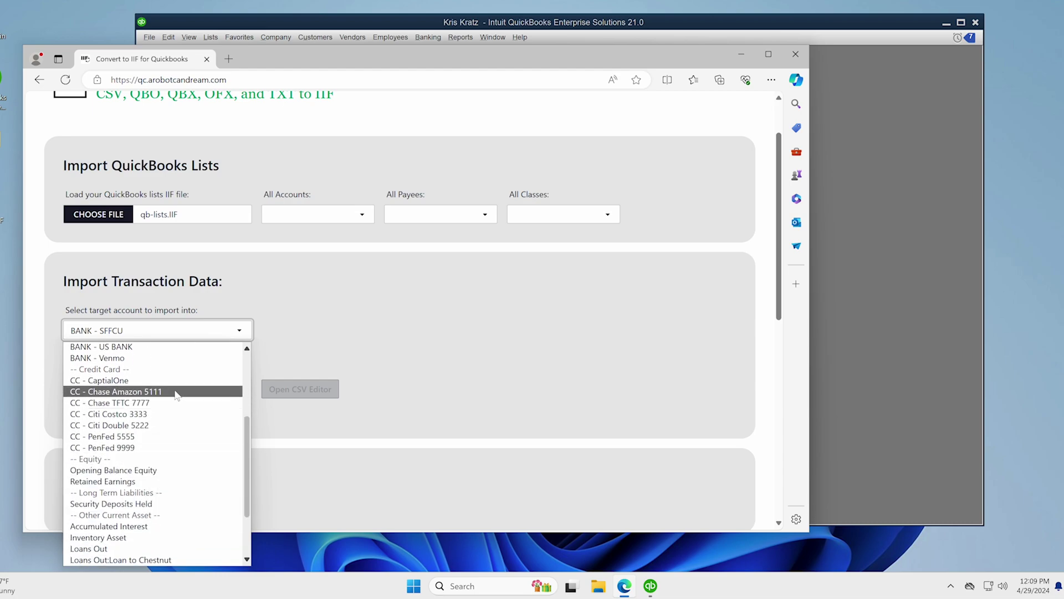
pyautogui.scroll(2, 172, 391)
pyautogui.click(170, 383)
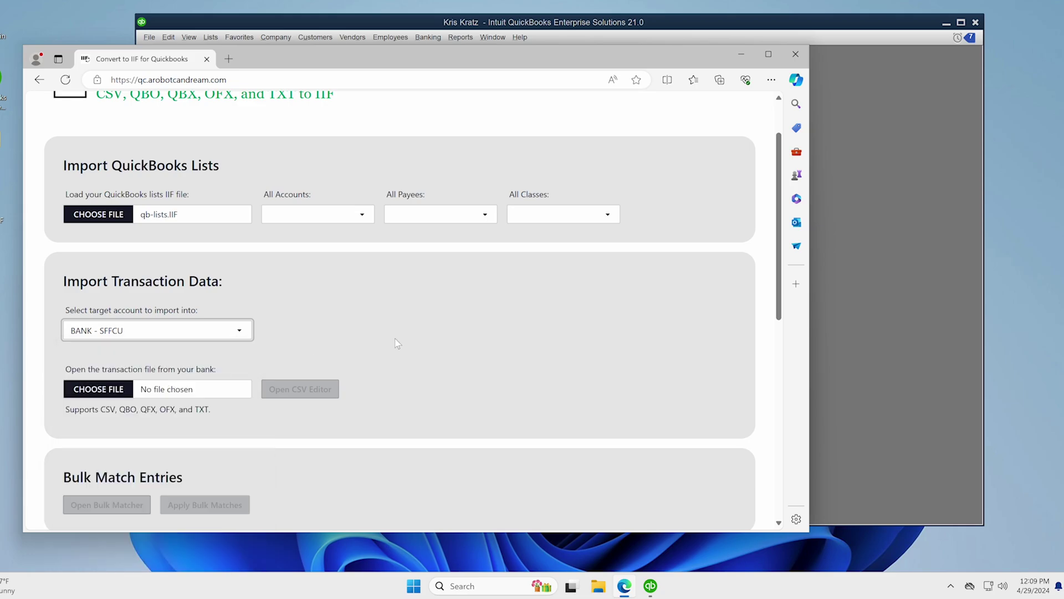
pyautogui.click(169, 394)
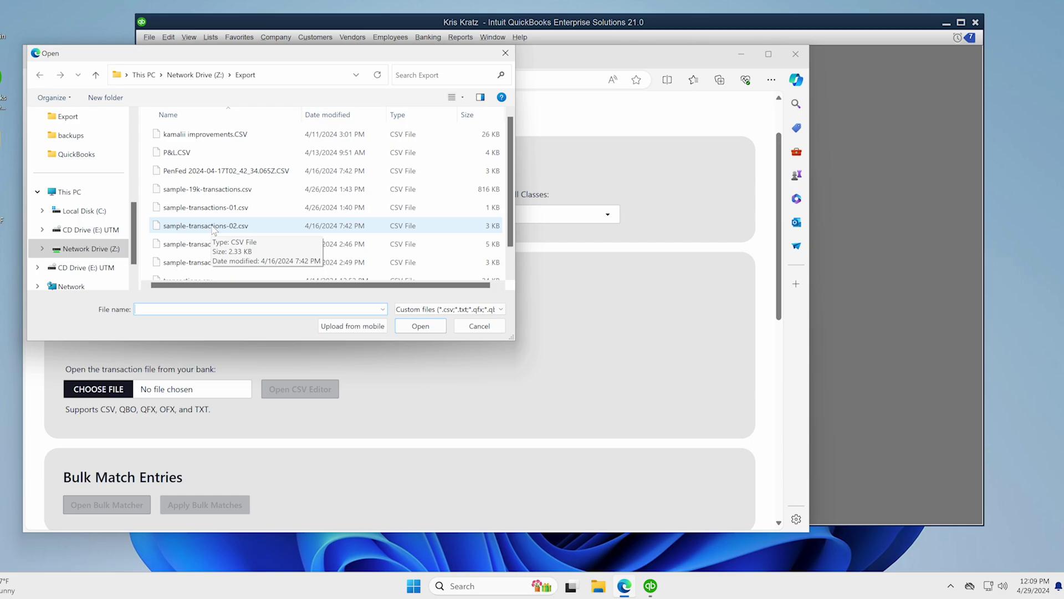
# - Load sample-transactions-02.csv and split its Description field into Payee and Account
pyautogui.doubleClick(214, 227)
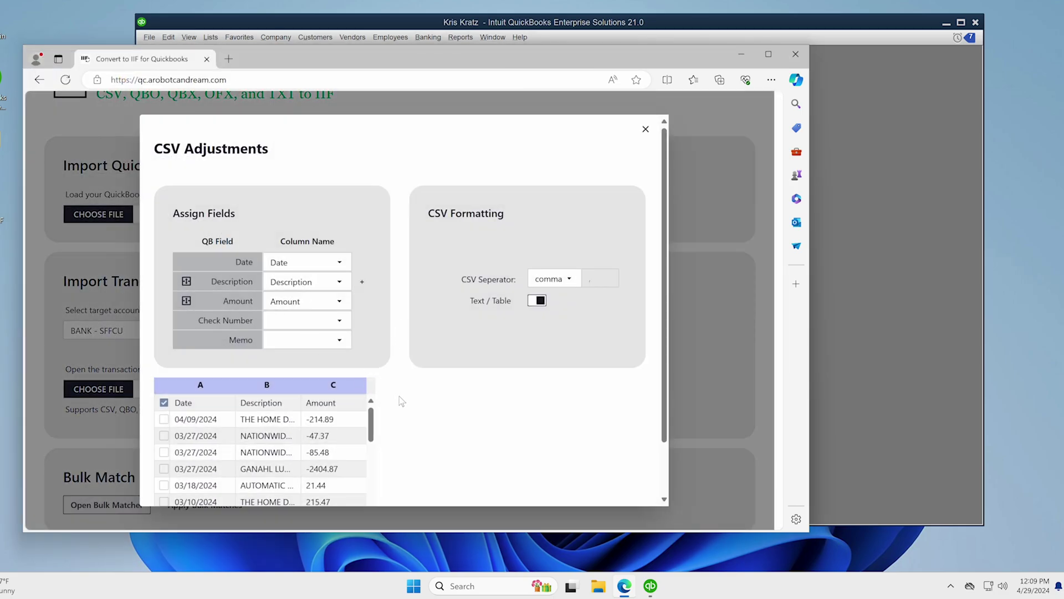
pyautogui.scroll(-6, 313, 448)
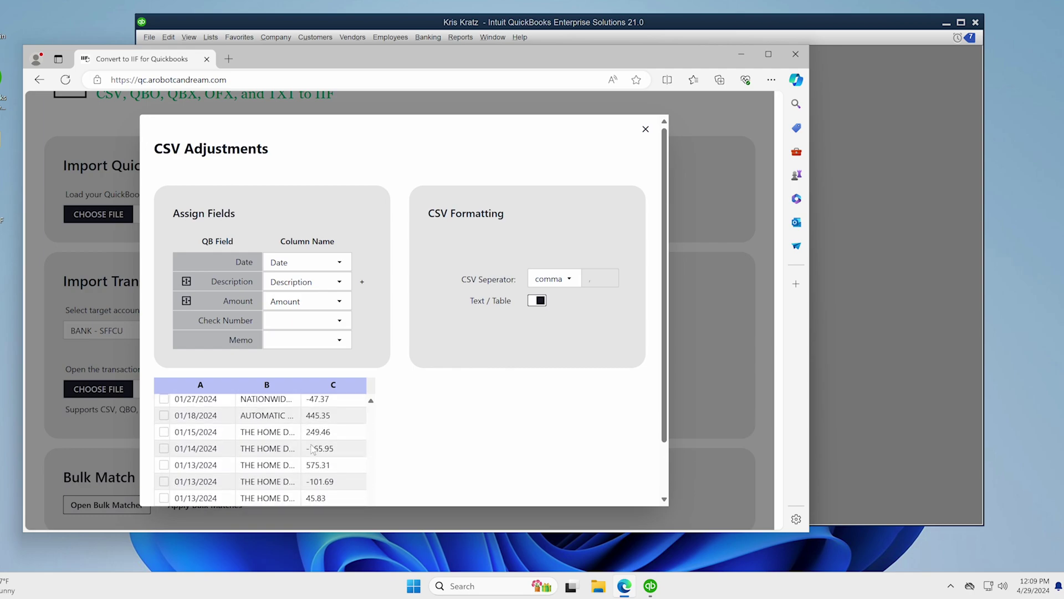
pyautogui.scroll(6, 312, 447)
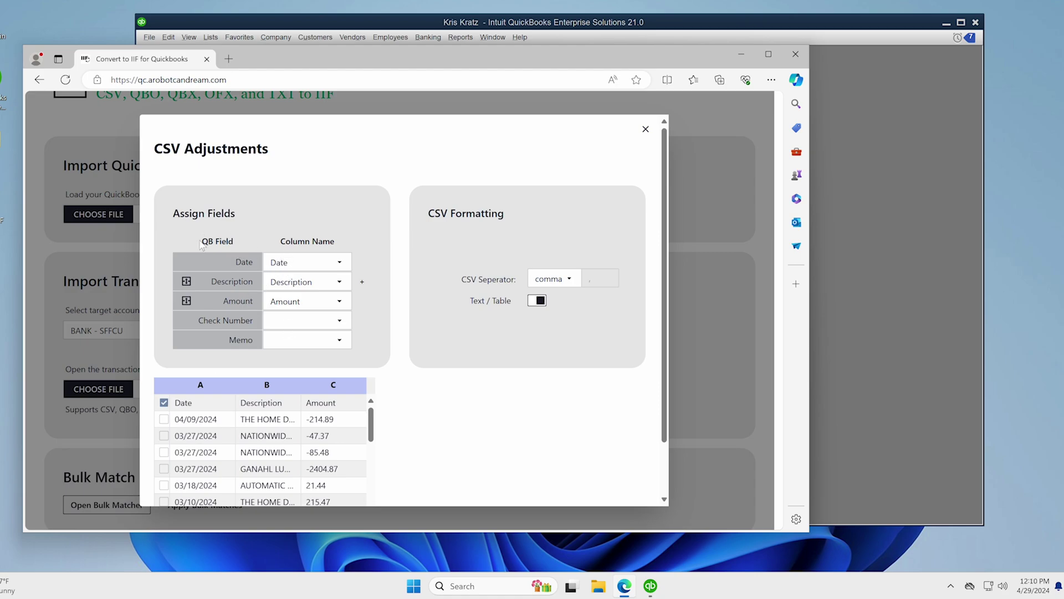
pyautogui.moveTo(201, 245); pyautogui.dragTo(234, 243)
pyautogui.click(277, 242)
# - Revert the Description and Amount splits to single fields and restore the first row as headers
pyautogui.click(187, 282)
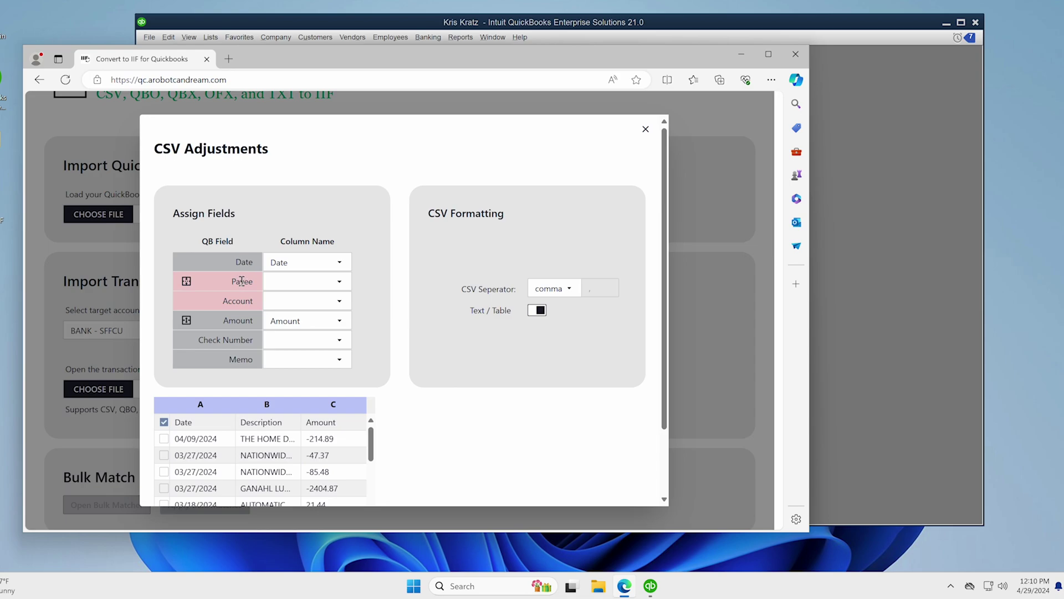
pyautogui.click(272, 283)
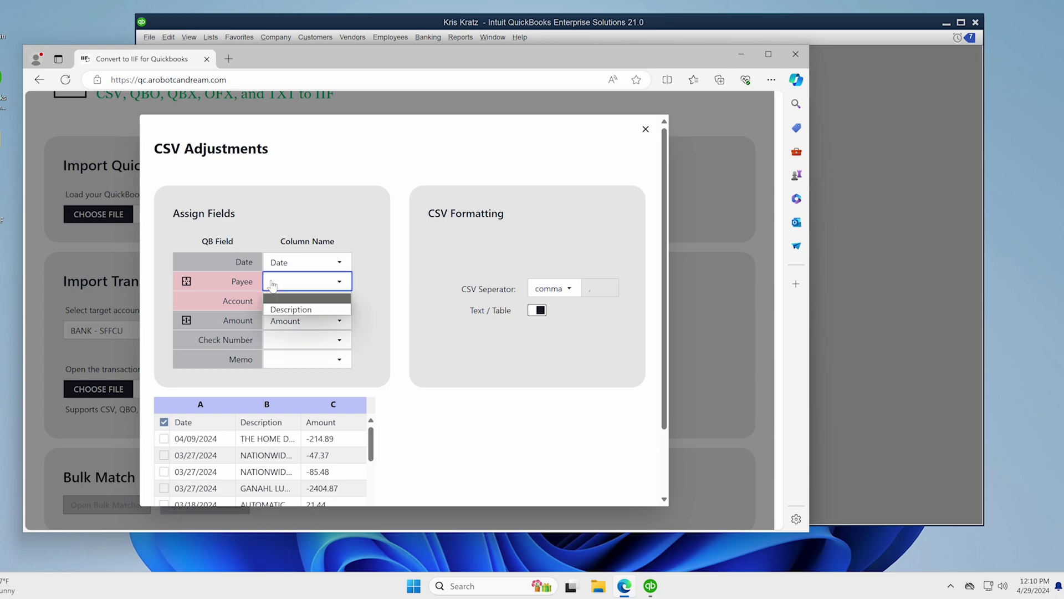
pyautogui.click(216, 282)
pyautogui.click(186, 281)
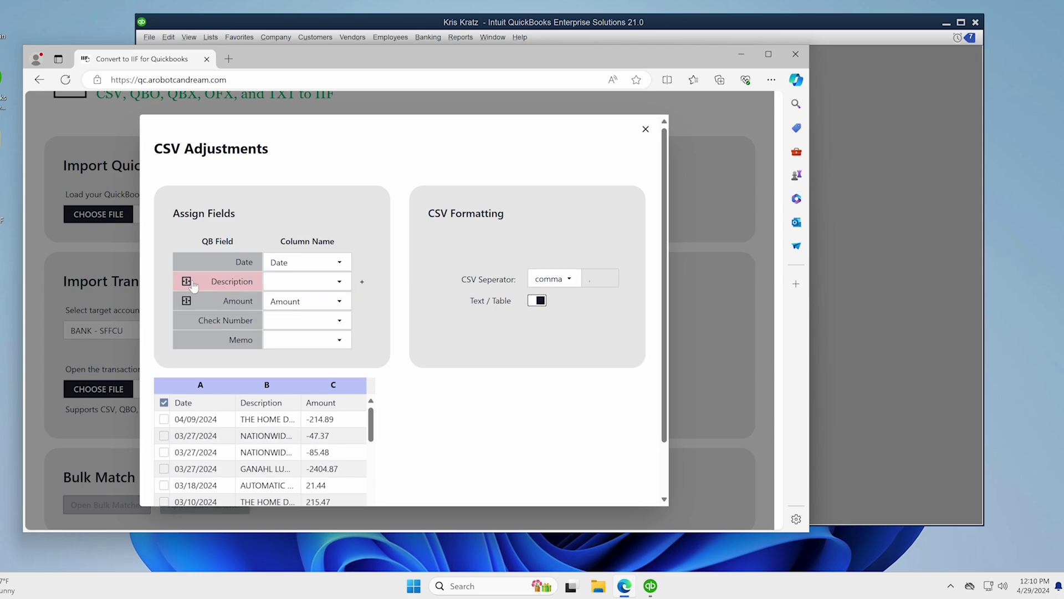
pyautogui.click(187, 300)
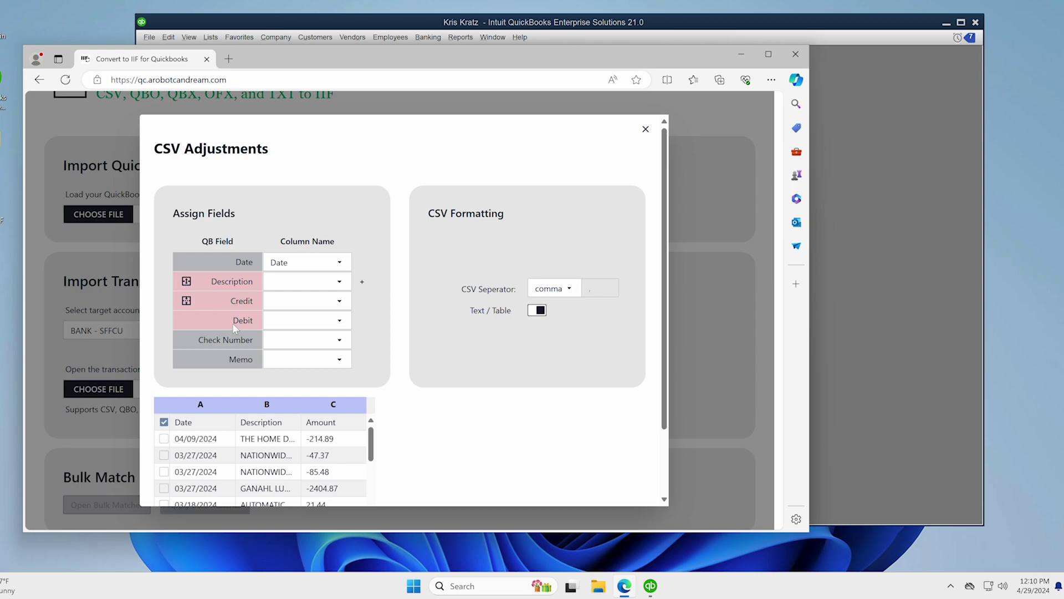
pyautogui.click(187, 301)
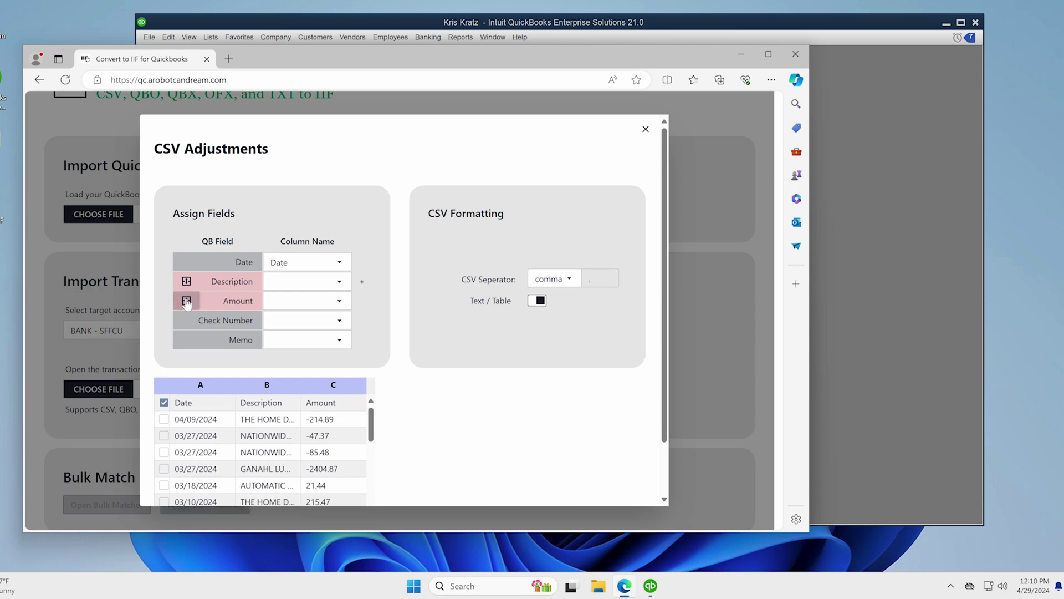
pyautogui.click(164, 403)
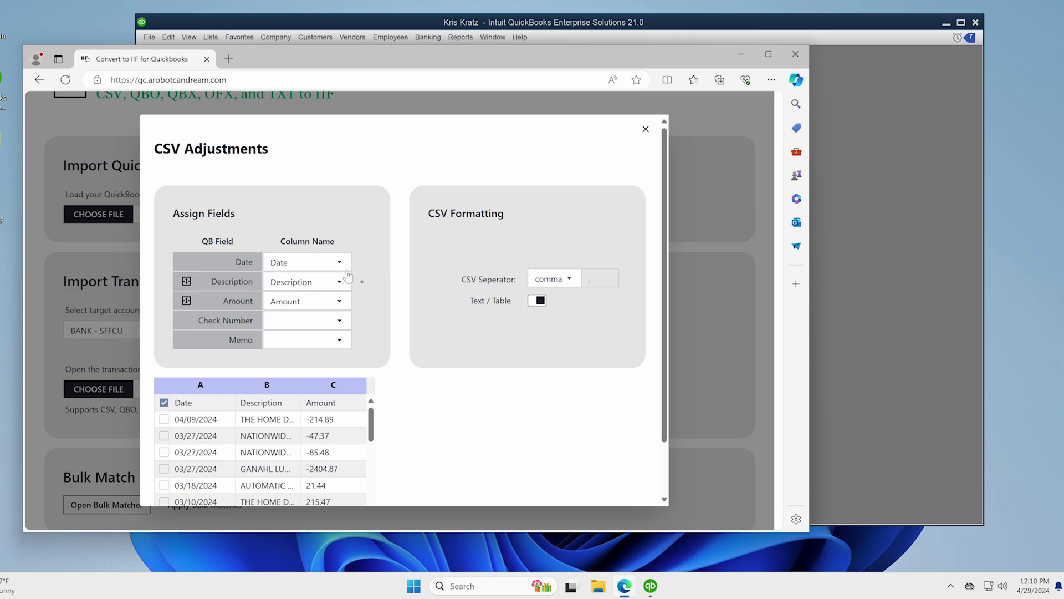
# - Keep the Table preview and comma separator, scrolling through the mapped data
pyautogui.click(537, 305)
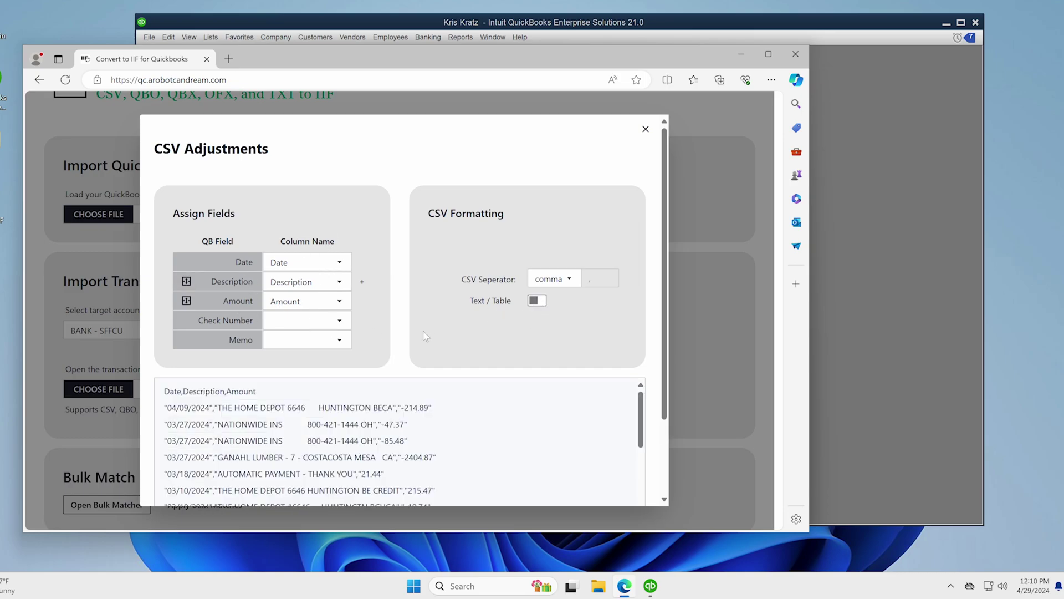
pyautogui.click(535, 305)
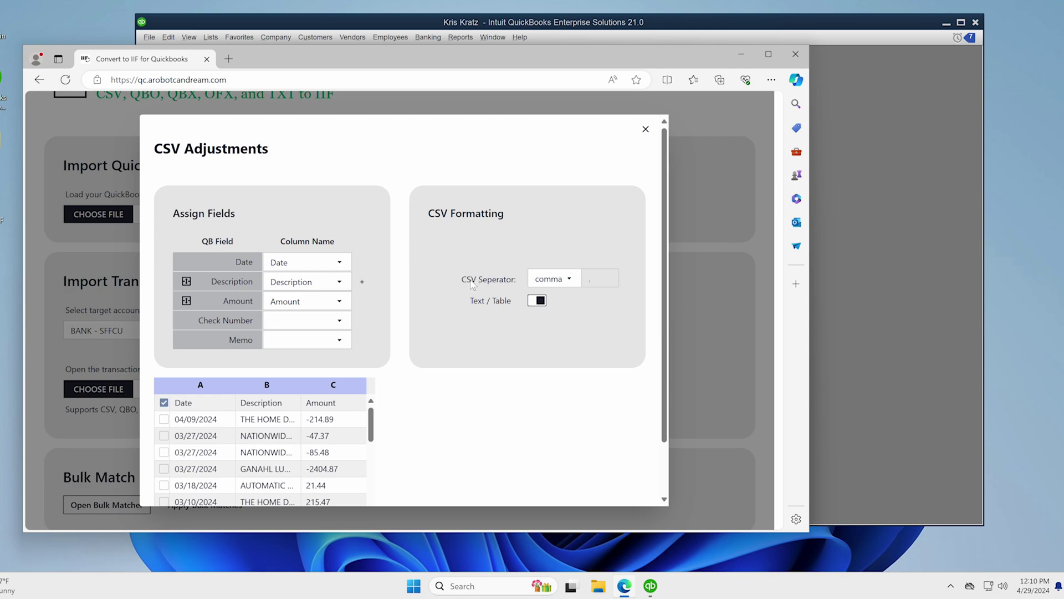
pyautogui.click(550, 278)
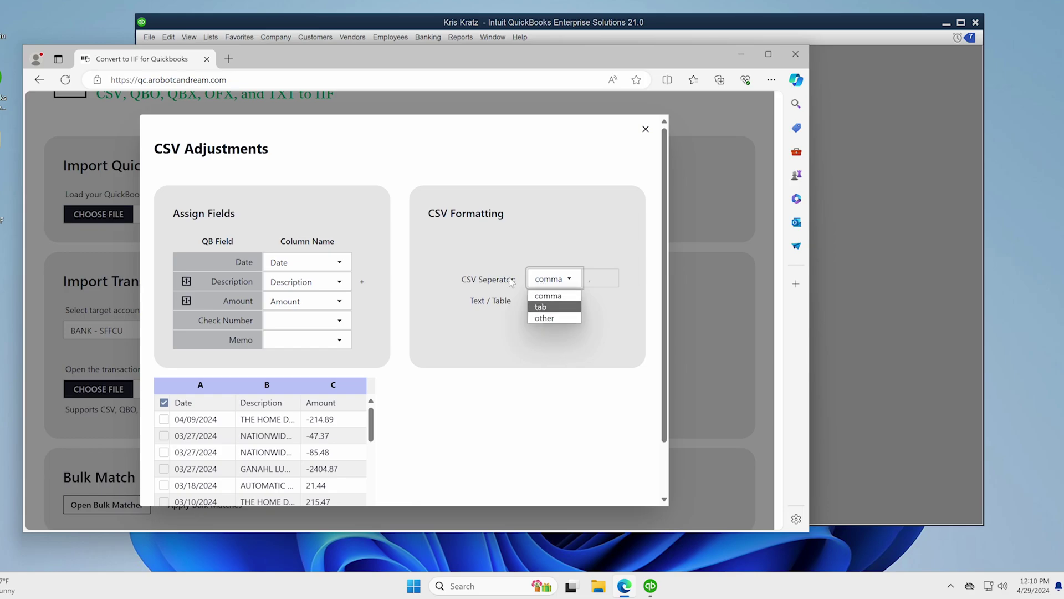
pyautogui.click(475, 253)
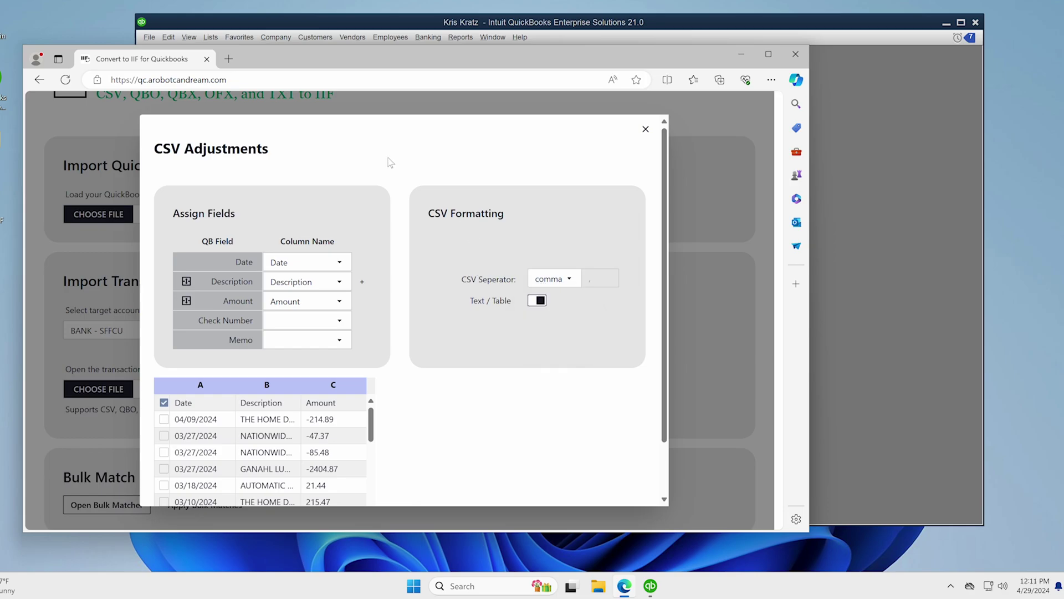
pyautogui.scroll(-10, 370, 438)
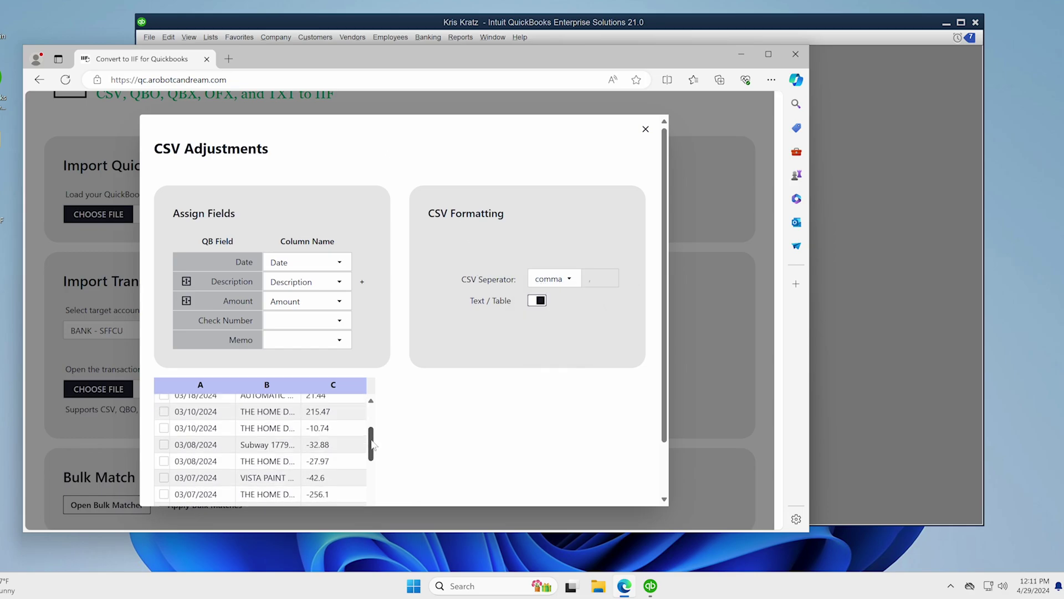
pyautogui.scroll(-2, 408, 441)
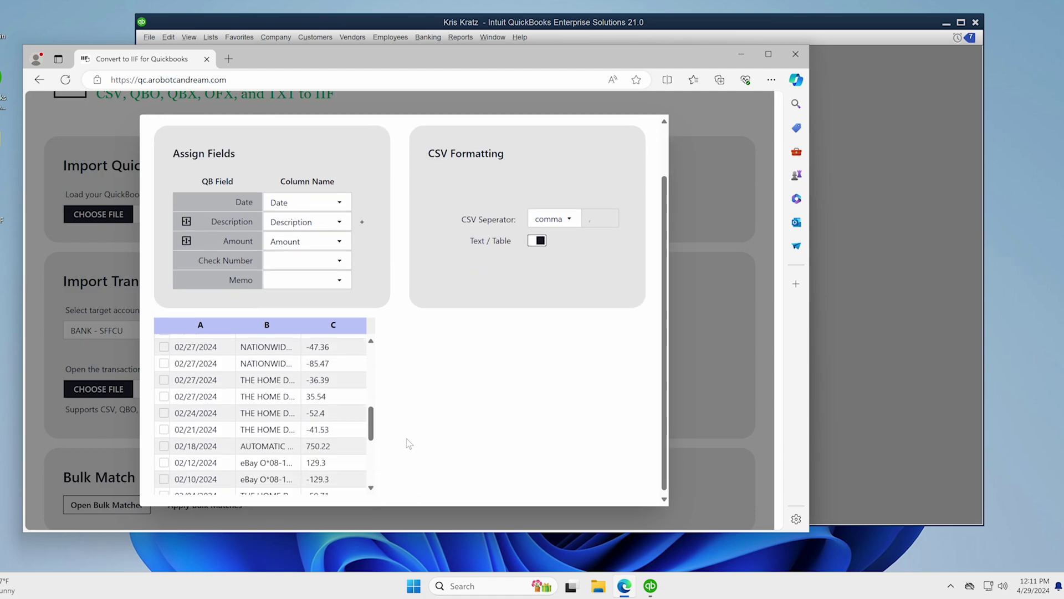
pyautogui.scroll(-5, 370, 466)
pyautogui.scroll(15, 370, 463)
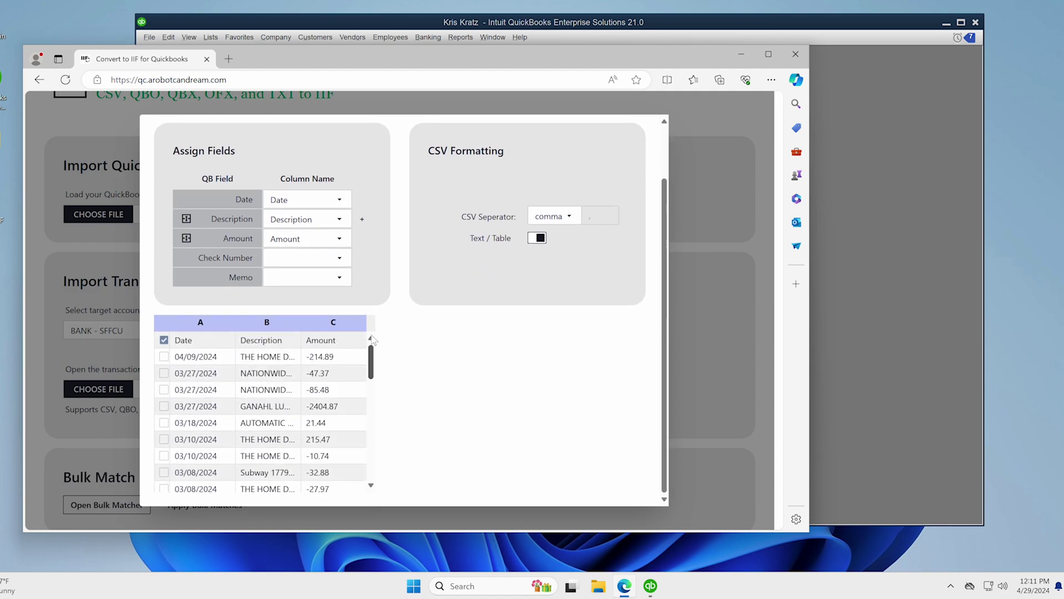
pyautogui.scroll(-10, 371, 401)
pyautogui.scroll(10, 371, 400)
# - Close CSV Adjustments, scroll to Edit & Verify Transactions, and open the Bulk Matcher
pyautogui.click(442, 104)
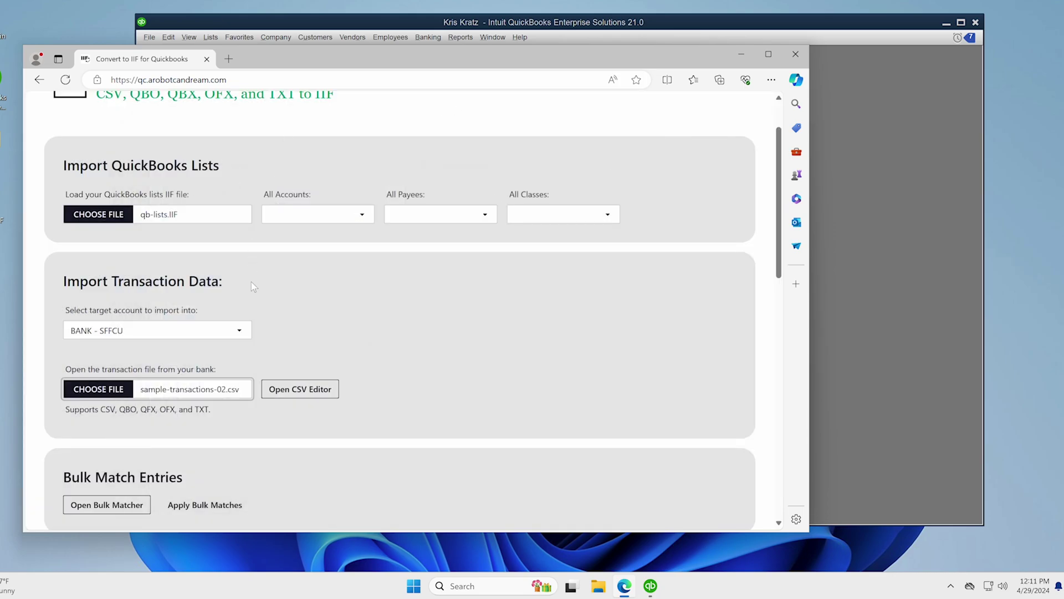
pyautogui.scroll(-2, 314, 344)
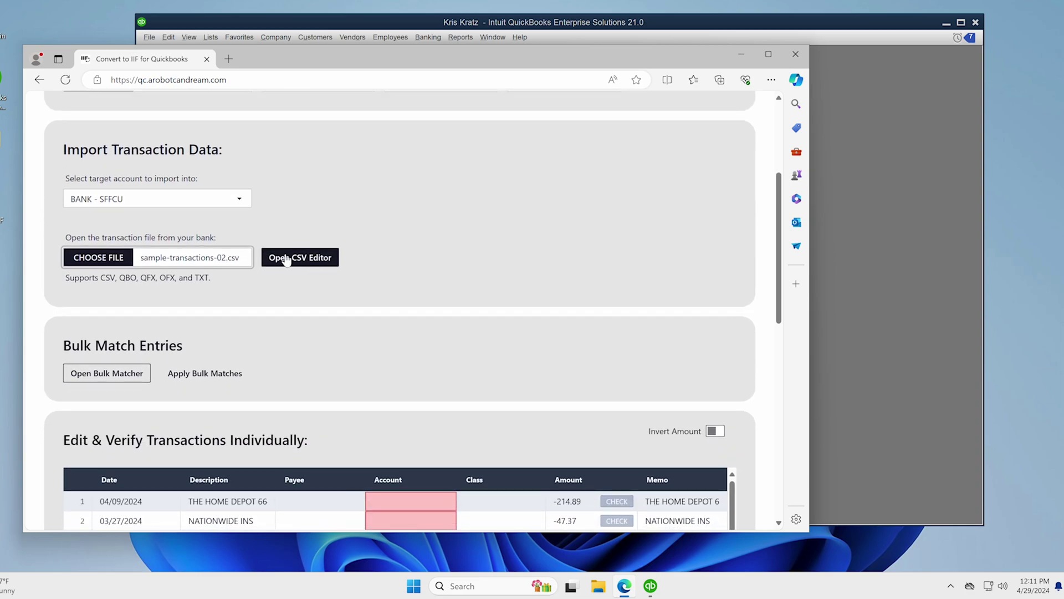
pyautogui.scroll(-1, 285, 288)
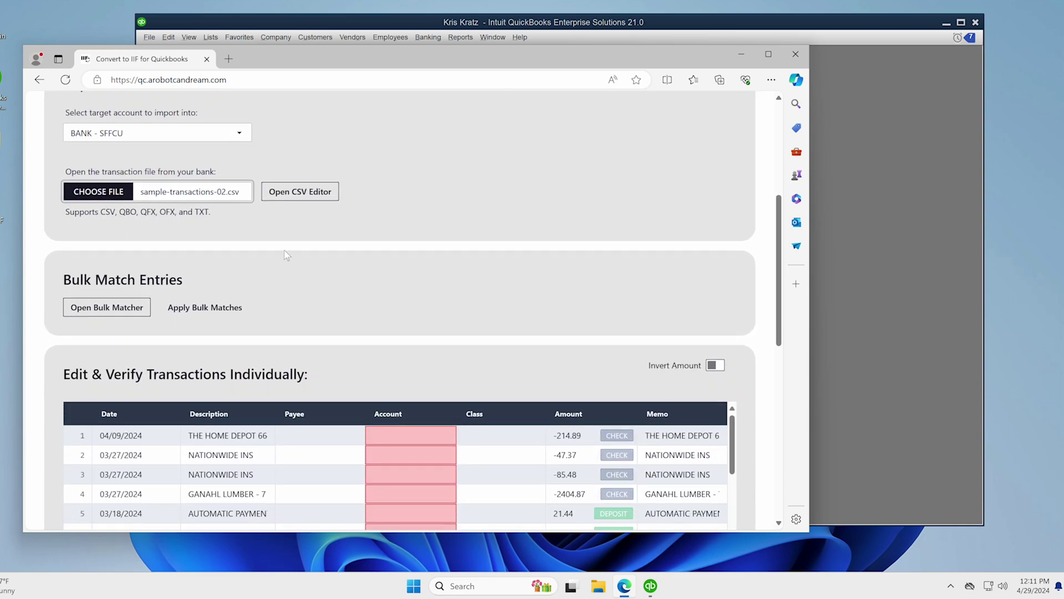
pyautogui.scroll(-1, 314, 229)
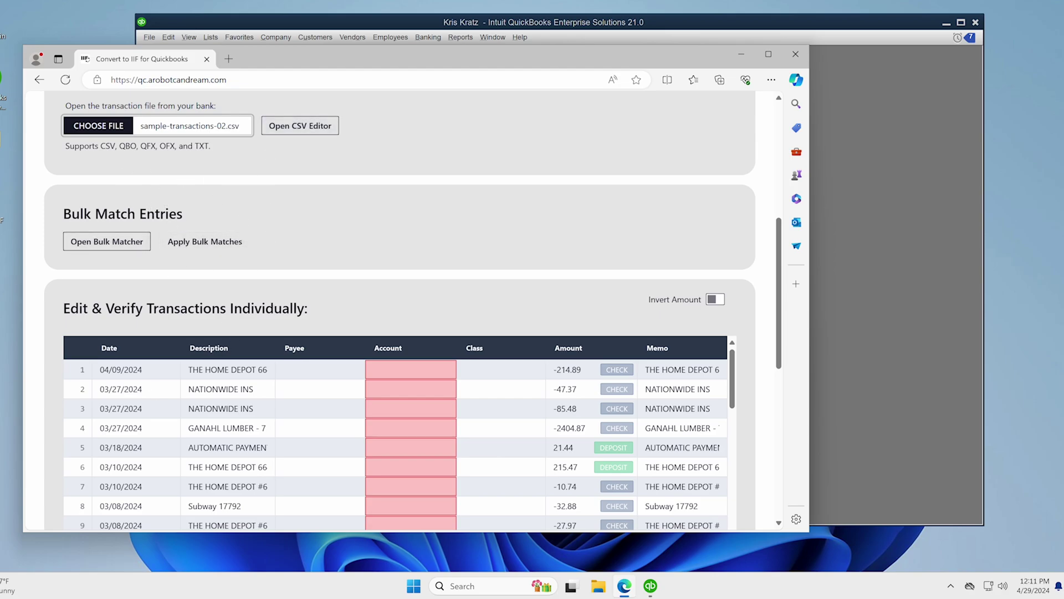
pyautogui.scroll(-1, 413, 404)
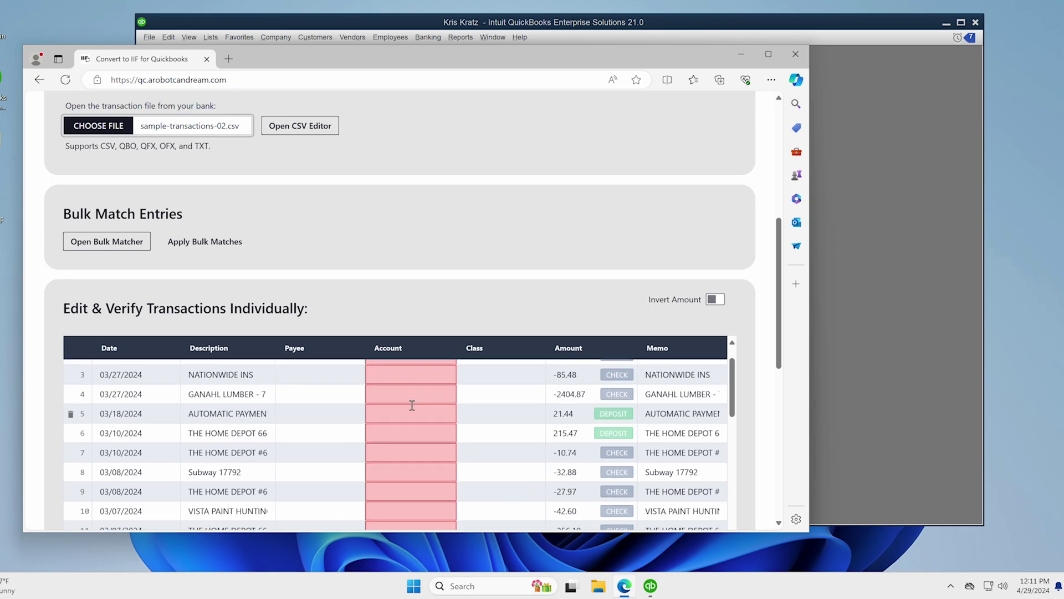
pyautogui.scroll(-1, 61, 305)
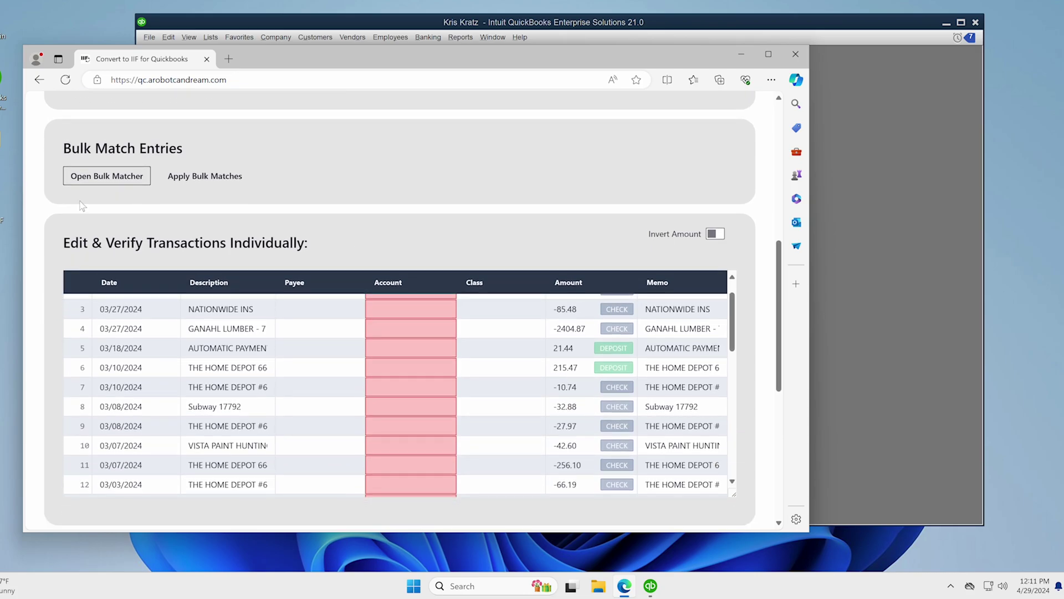
pyautogui.click(107, 176)
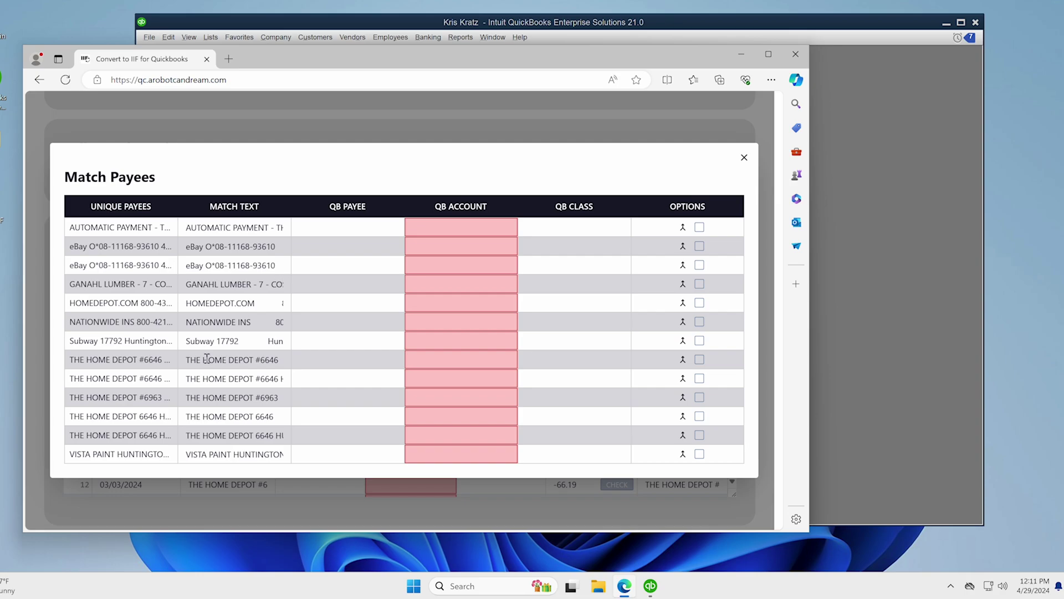
# - Set the #6646 row's match text to HOME DEPOT and group all matching rows
pyautogui.moveTo(204, 360); pyautogui.dragTo(239, 359)
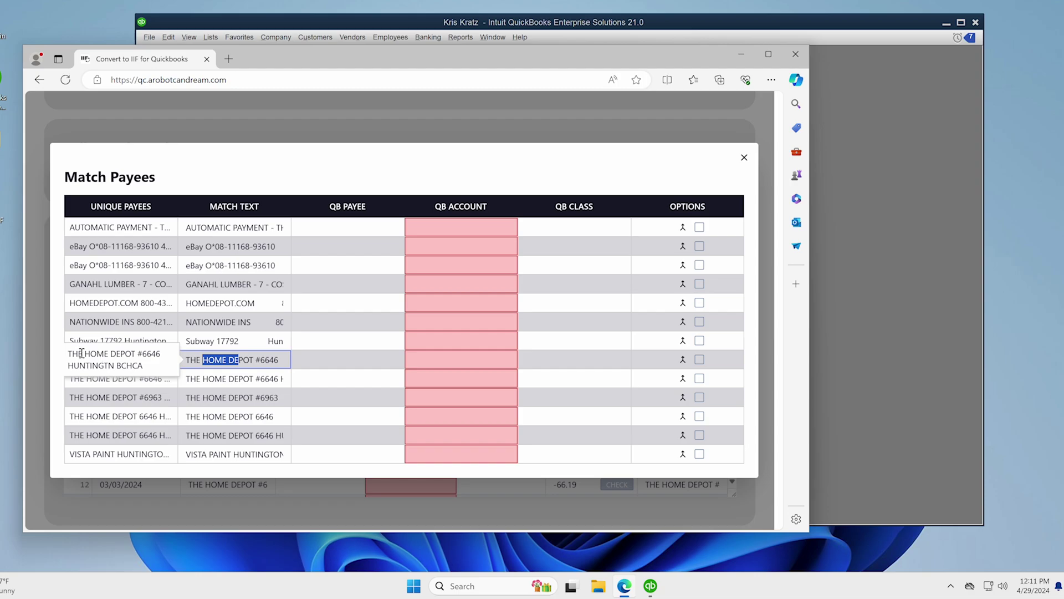
pyautogui.moveTo(84, 355); pyautogui.dragTo(137, 356)
pyautogui.hotkey('ctrl', 'c')
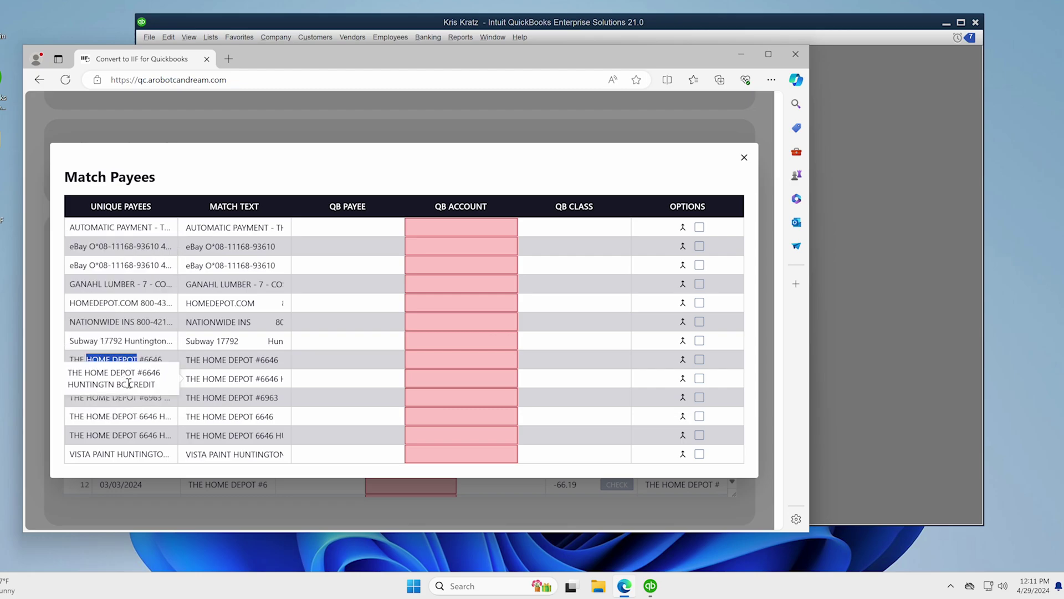
pyautogui.click(243, 355)
pyautogui.hotkey('ctrl', 'a')
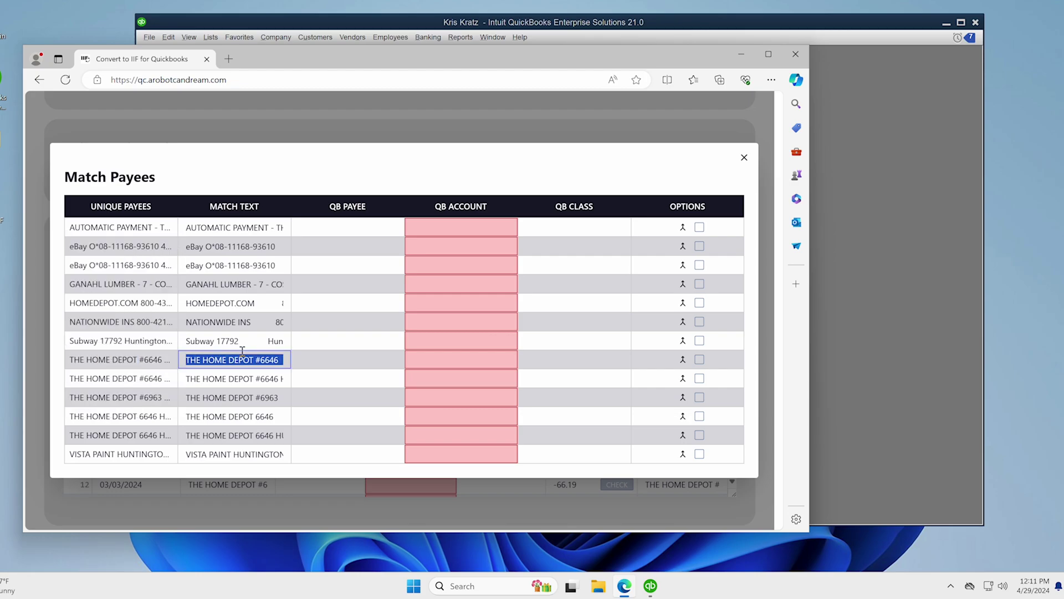
pyautogui.hotkey('ctrl', 'v')
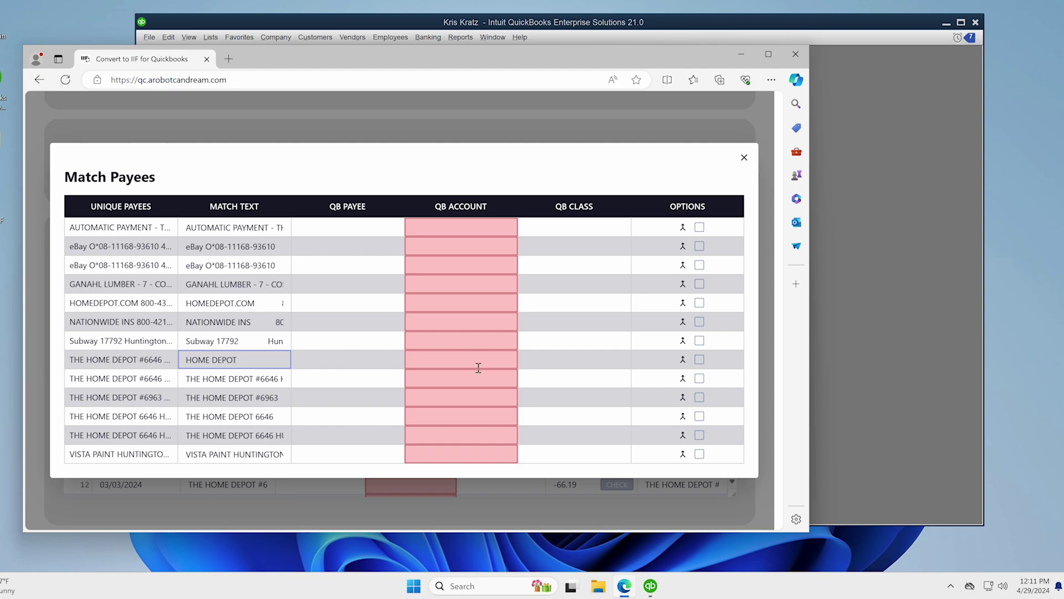
pyautogui.click(682, 359)
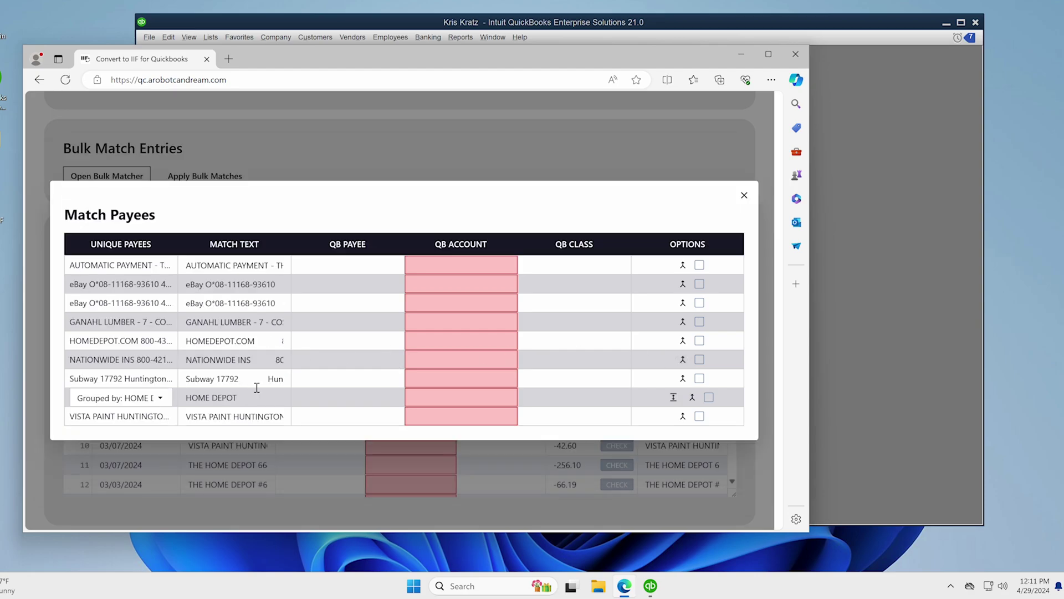
pyautogui.click(119, 397)
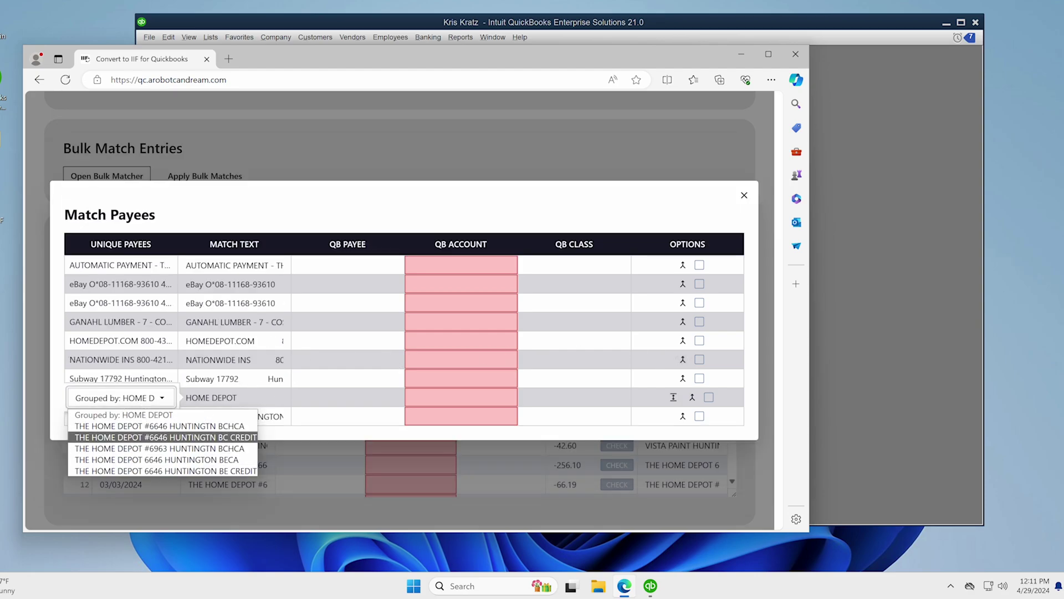
pyautogui.click(319, 398)
# - Give the HOME DEPOT group payee Home Depot, account Repairs and Maintenance, class Cedar
pyautogui.click(319, 398)
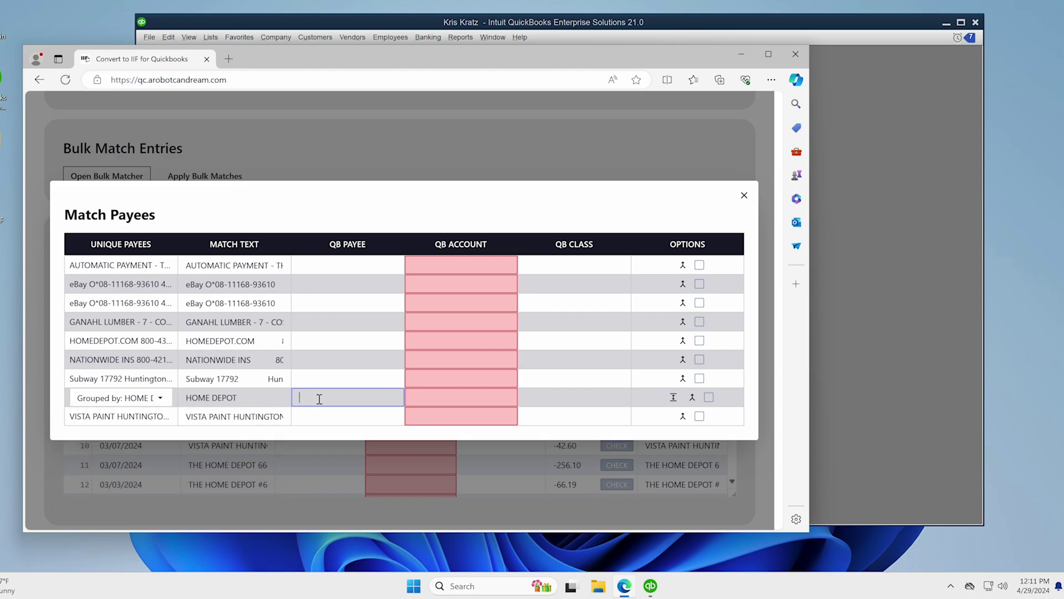
pyautogui.write('home')
pyautogui.press('Down')
pyautogui.press('Down')
pyautogui.press('Down')
pyautogui.press('Down')
pyautogui.press('Return')
pyautogui.press('Tab')
pyautogui.write('repai')
pyautogui.press('Down')
pyautogui.press('Return')
pyautogui.press('Tab')
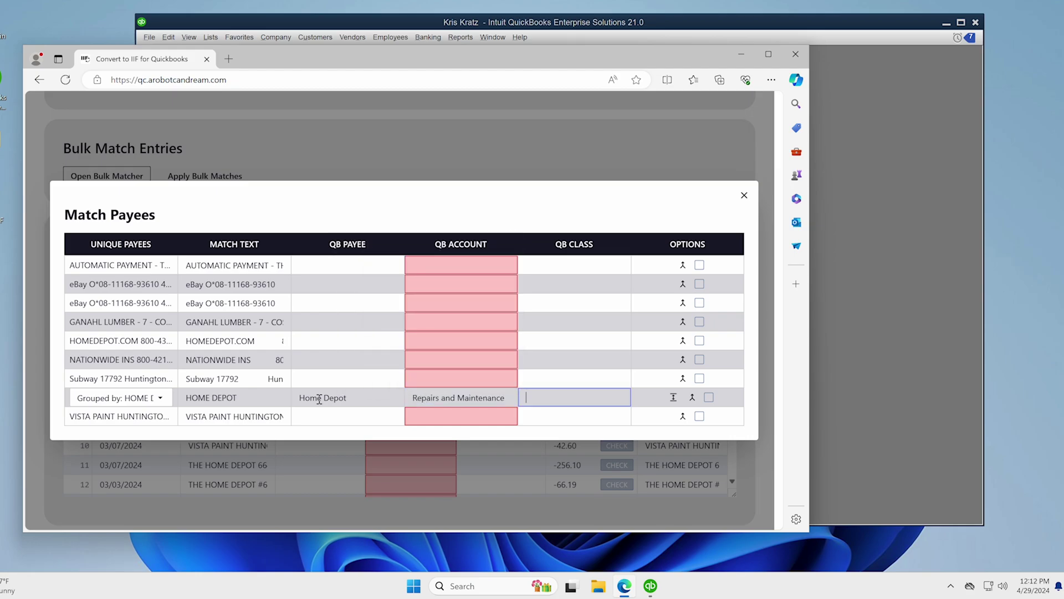
pyautogui.write('ved')
pyautogui.press('BackSpace')
pyautogui.press('BackSpace')
pyautogui.press('BackSpace')
pyautogui.write('ced')
pyautogui.press('Down')
pyautogui.press('Return')
# - Trim the eBay match text to just 'eBay' so the eBay rows group together
pyautogui.click(699, 265)
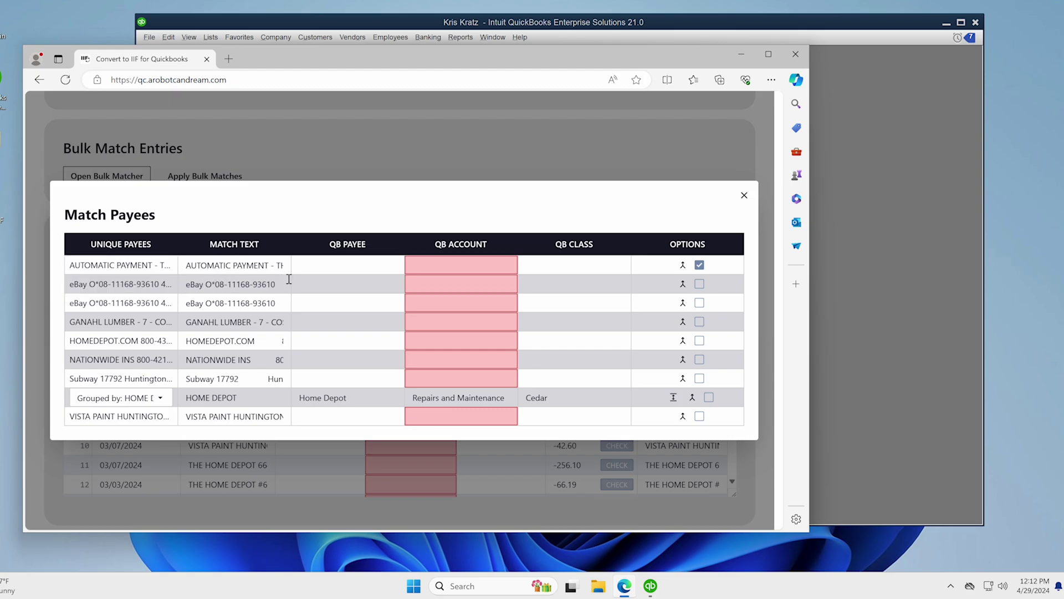
pyautogui.doubleClick(187, 284)
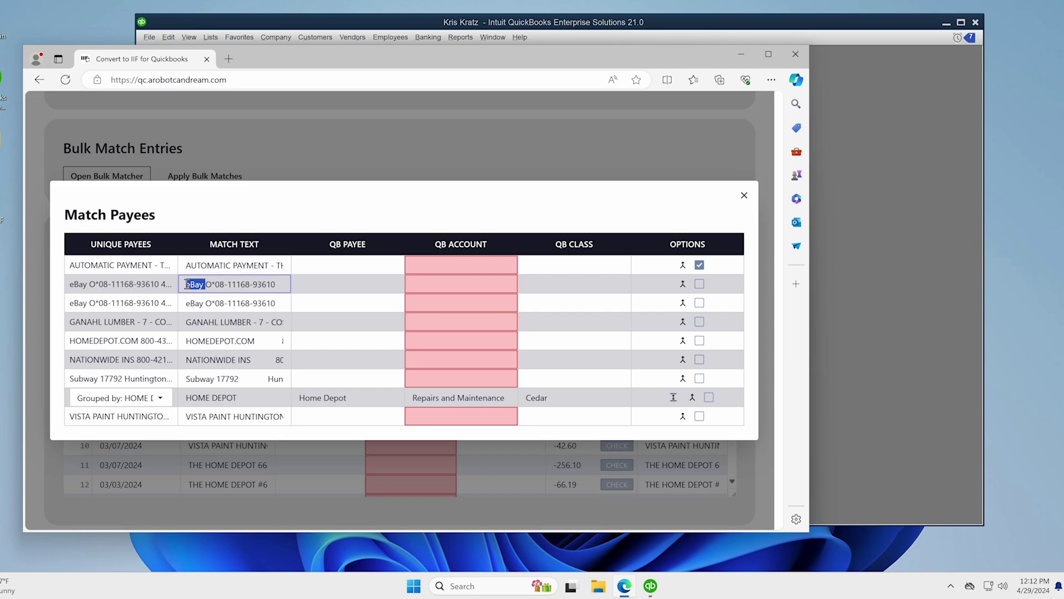
pyautogui.click(323, 289)
pyautogui.click(291, 288)
pyautogui.doubleClick(260, 285)
pyautogui.click(228, 284)
pyautogui.moveTo(280, 284); pyautogui.dragTo(204, 285)
pyautogui.press('BackSpace')
pyautogui.click(683, 284)
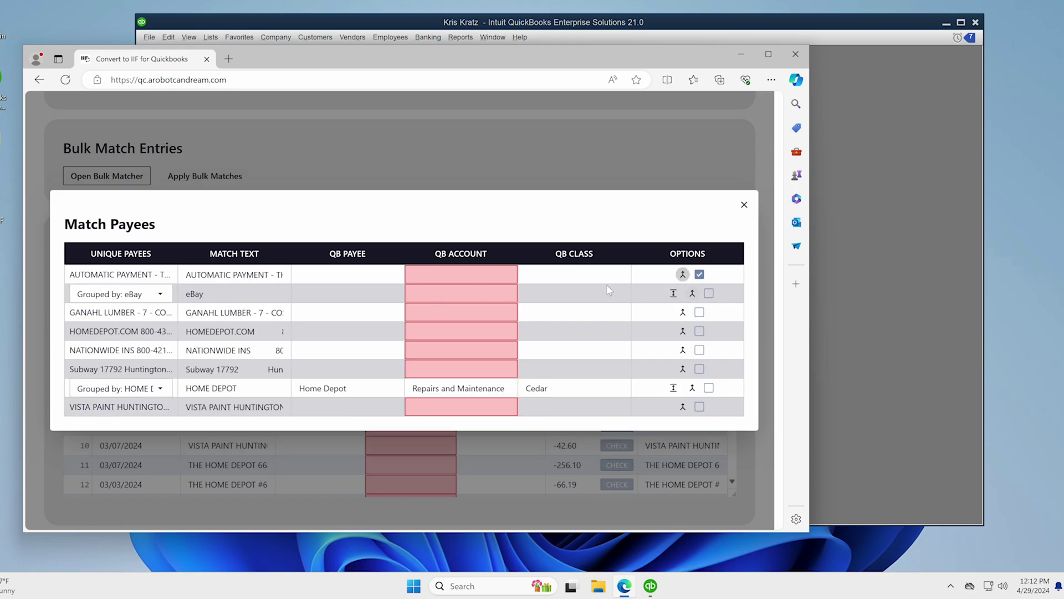
# - Assign the eBay group payee Ebay, account Repairs and Maintenance, class Cedar
pyautogui.click(330, 294)
pyautogui.write('ebay')
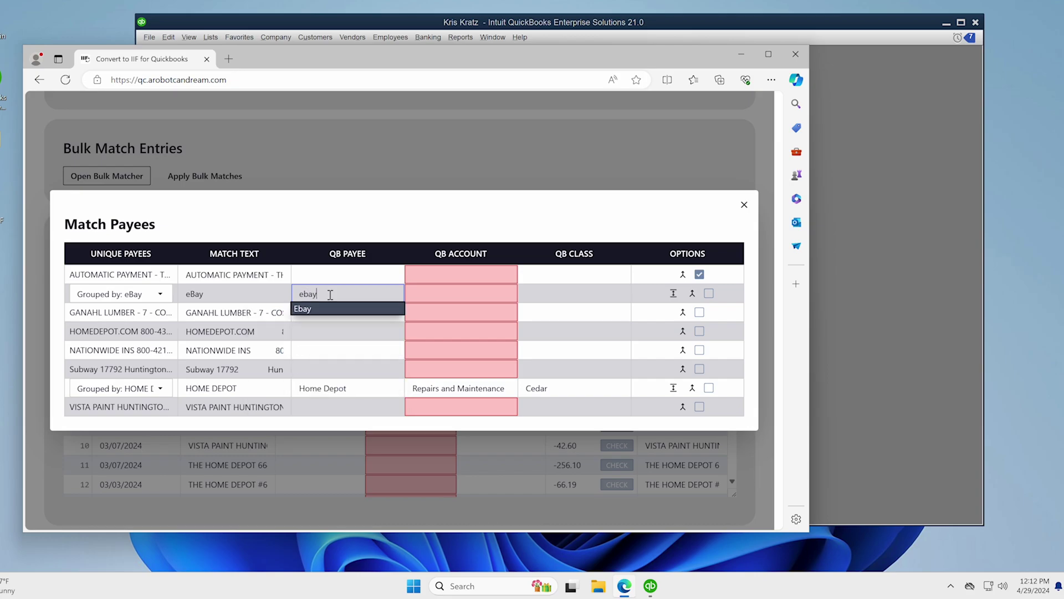
pyautogui.press('Tab')
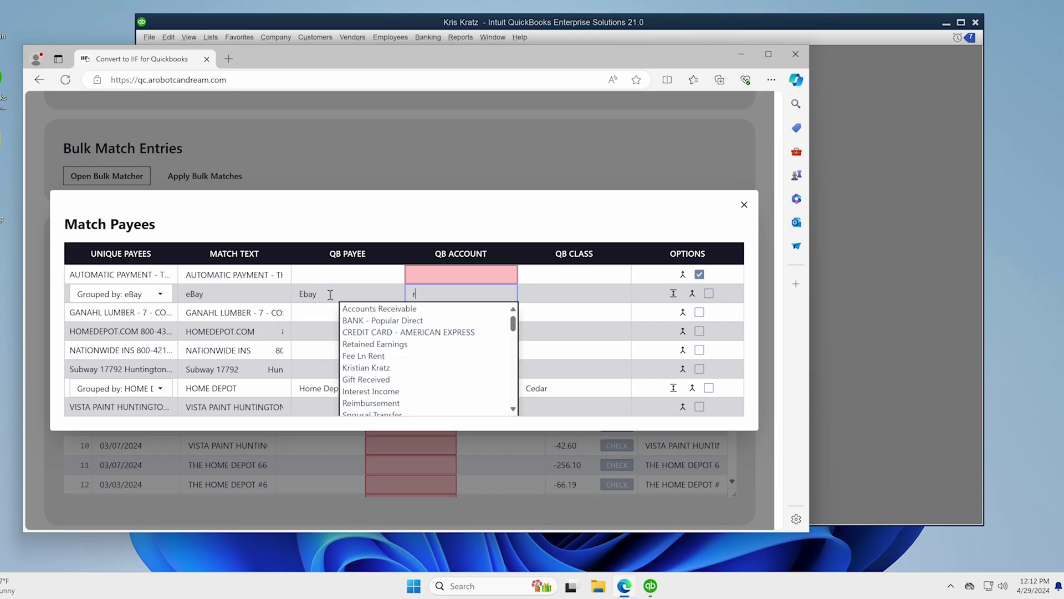
pyautogui.write('repa')
pyautogui.press('Tab')
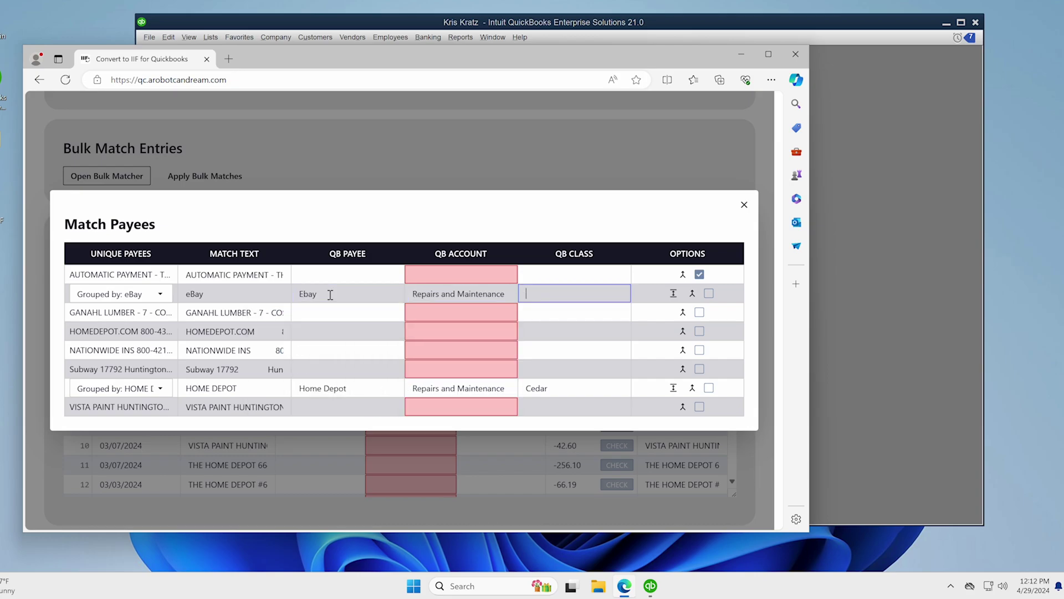
pyautogui.write('ced')
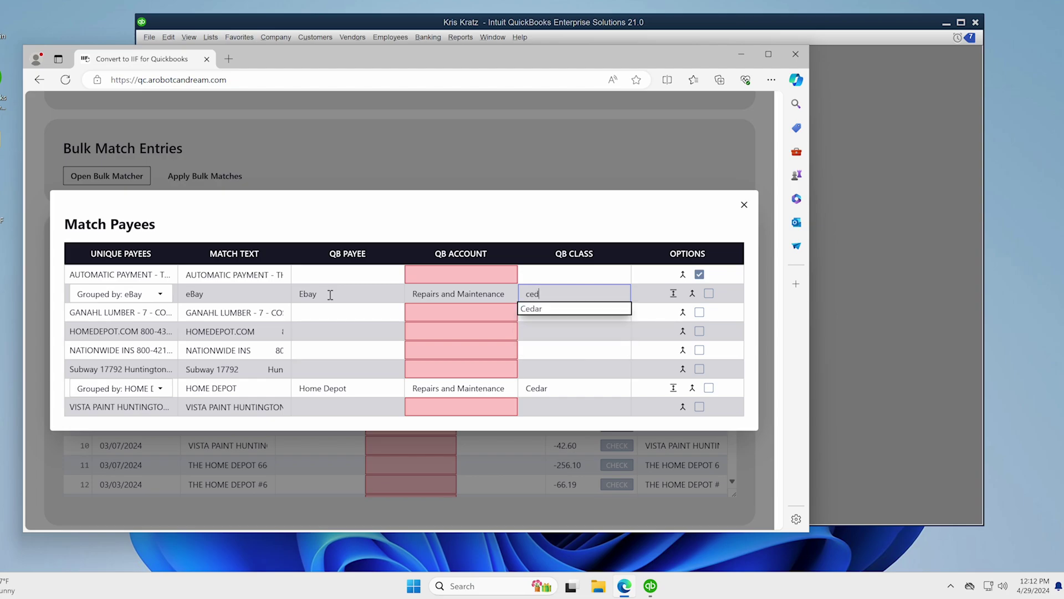
pyautogui.write('a')
pyautogui.press('Tab')
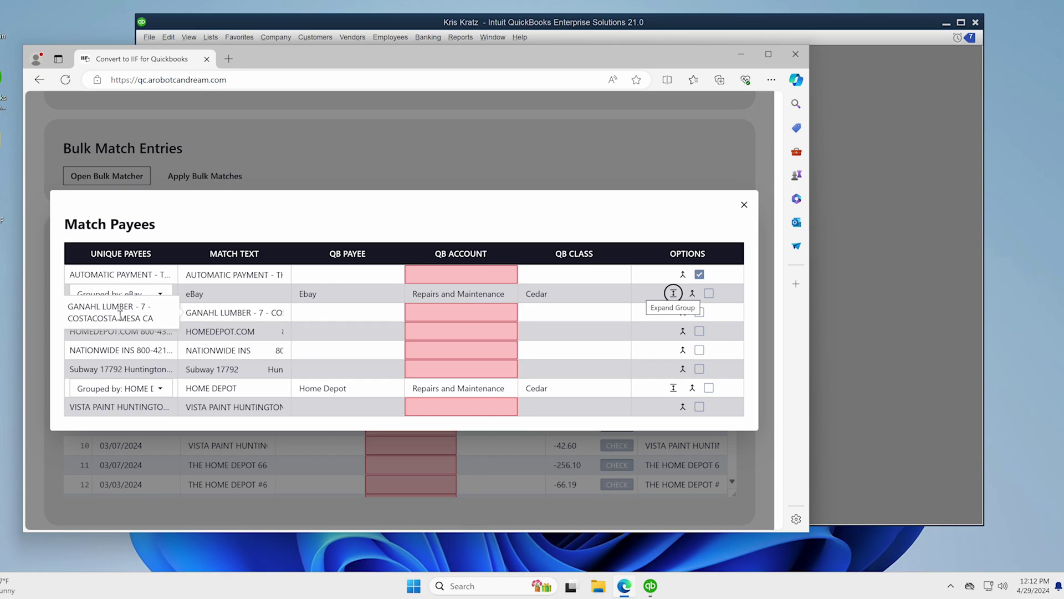
# - Assign the GANAHL LUMBER row payee Ganahl Lumber, account Repairs and Maintenance, class Cedar
pyautogui.click(364, 317)
pyautogui.write('gan')
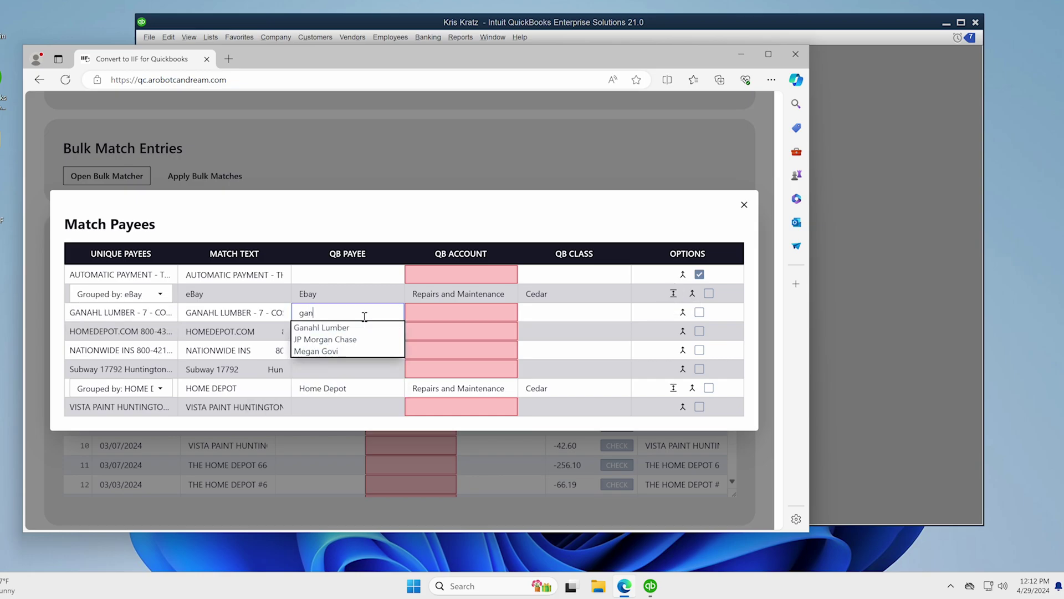
pyautogui.press('Return')
pyautogui.press('Tab')
pyautogui.write('rep')
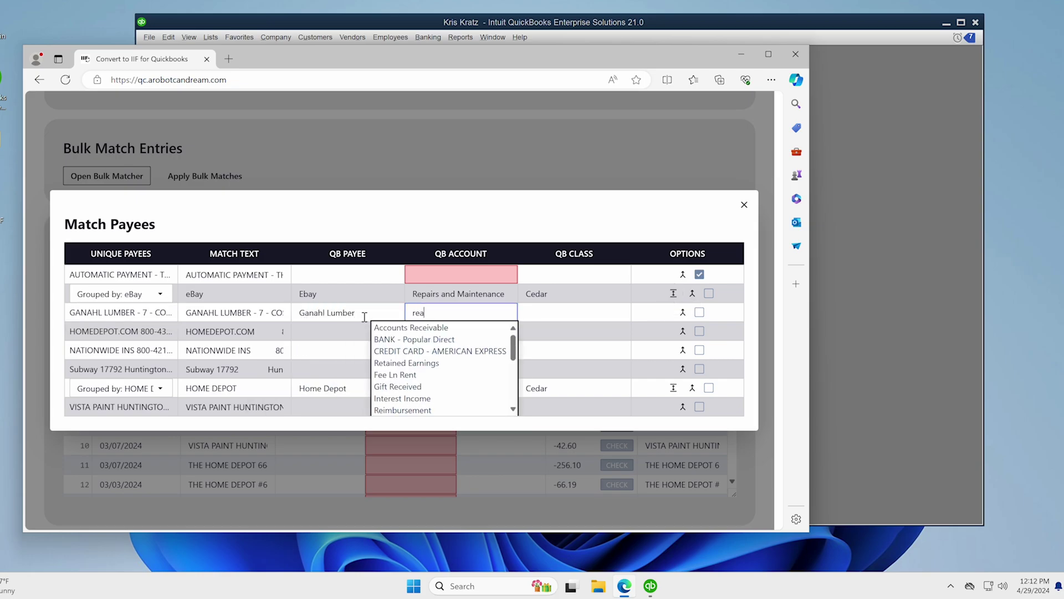
pyautogui.write('a')
pyautogui.press('Down')
pyautogui.press('Down')
pyautogui.press('Return')
pyautogui.press('Tab')
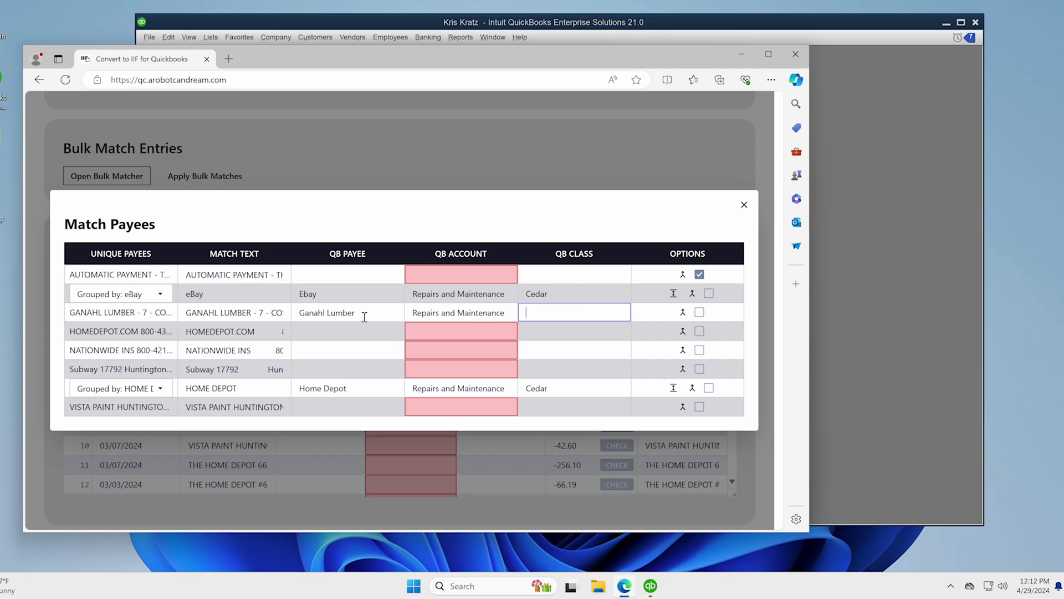
pyautogui.write('ced')
pyautogui.press('Return')
pyautogui.press('Tab')
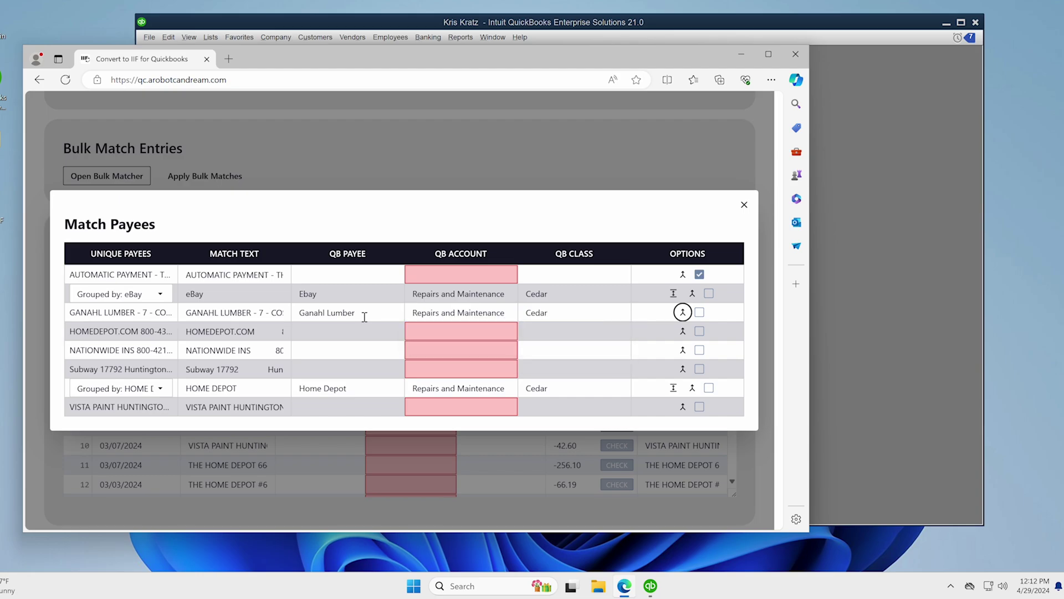
# - Assign the HOMEDEPOT.COM row payee Home Depot, account Repairs and Maintenance, and class Cedar
pyautogui.press('Tab')
pyautogui.press('Tab')
pyautogui.press('Tab')
pyautogui.write('home')
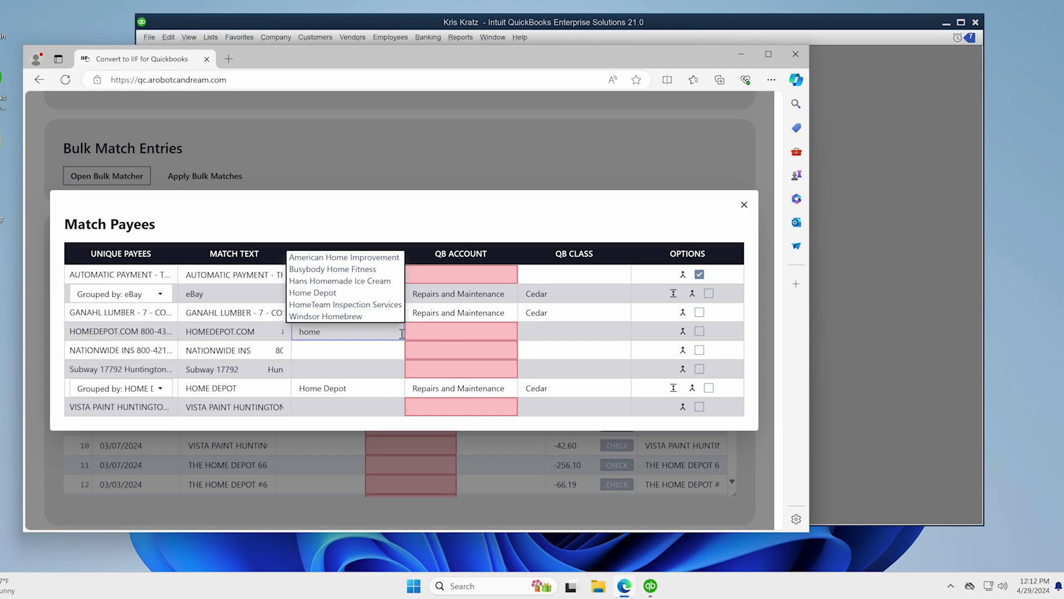
pyautogui.press('Down')
pyautogui.press('Down')
pyautogui.press('Down')
pyautogui.press('Down')
pyautogui.press('Return')
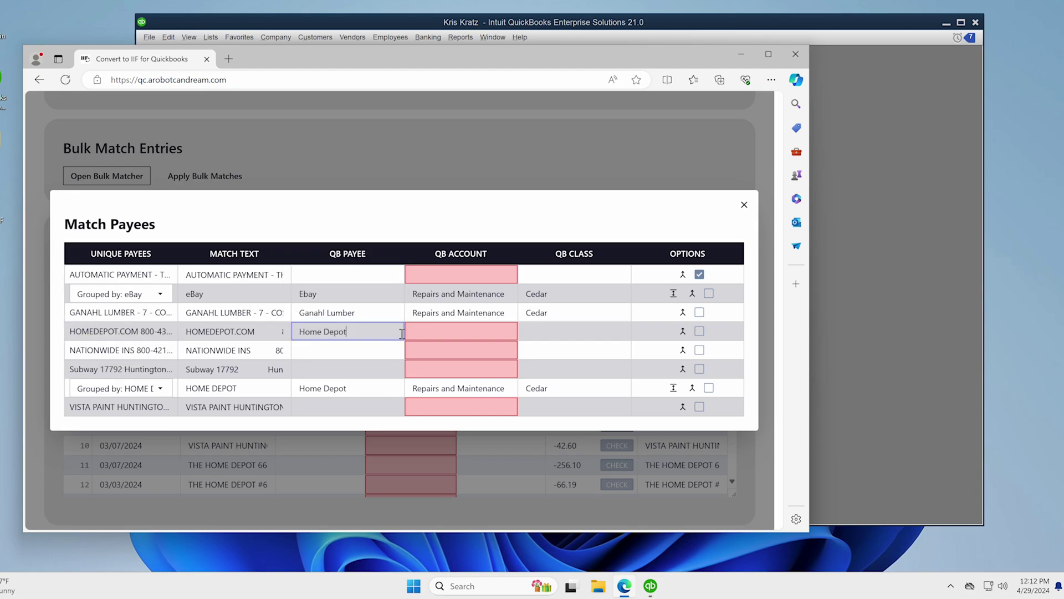
pyautogui.press('Tab')
pyautogui.write('rep')
pyautogui.press('Down')
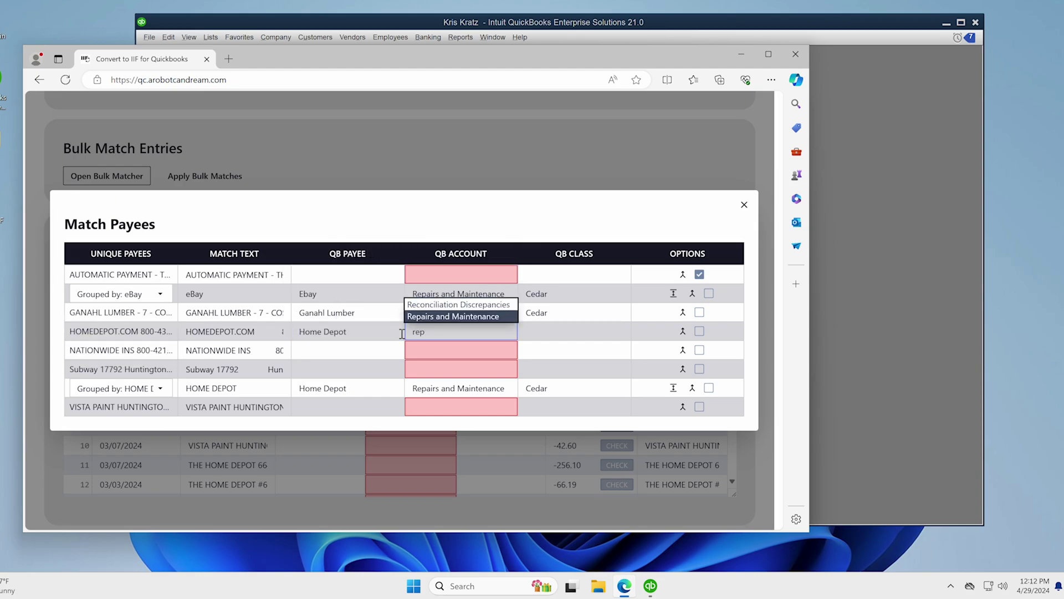
pyautogui.press('Return')
pyautogui.press('Tab')
pyautogui.write('ceda')
pyautogui.press('Down')
pyautogui.press('Return')
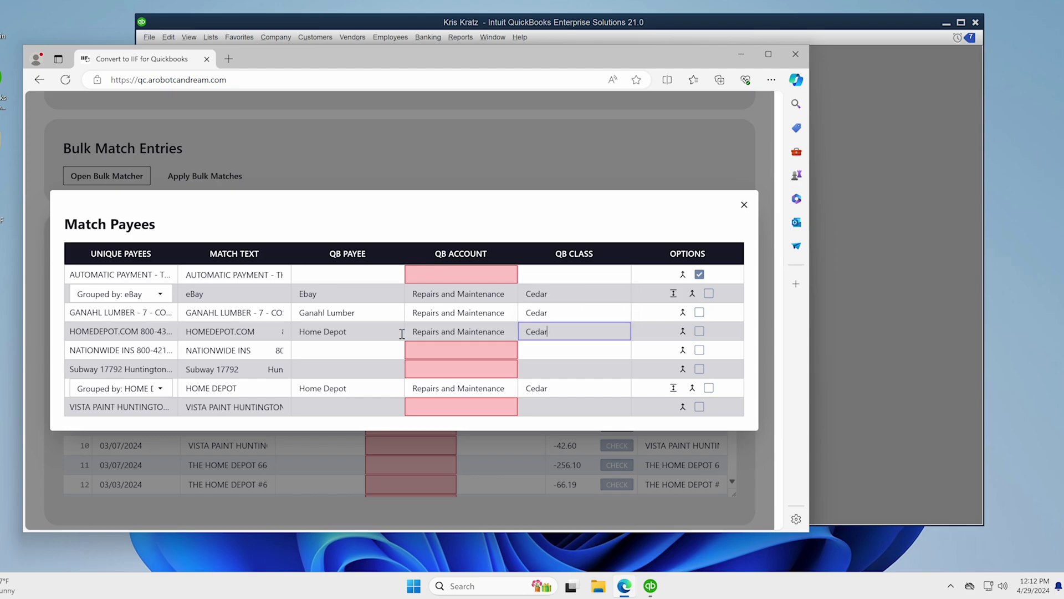
# - Trim the Nationwide match text to NATIONWIDE and enter 'nation wide' as its payee
pyautogui.doubleClick(213, 350)
pyautogui.click(235, 350)
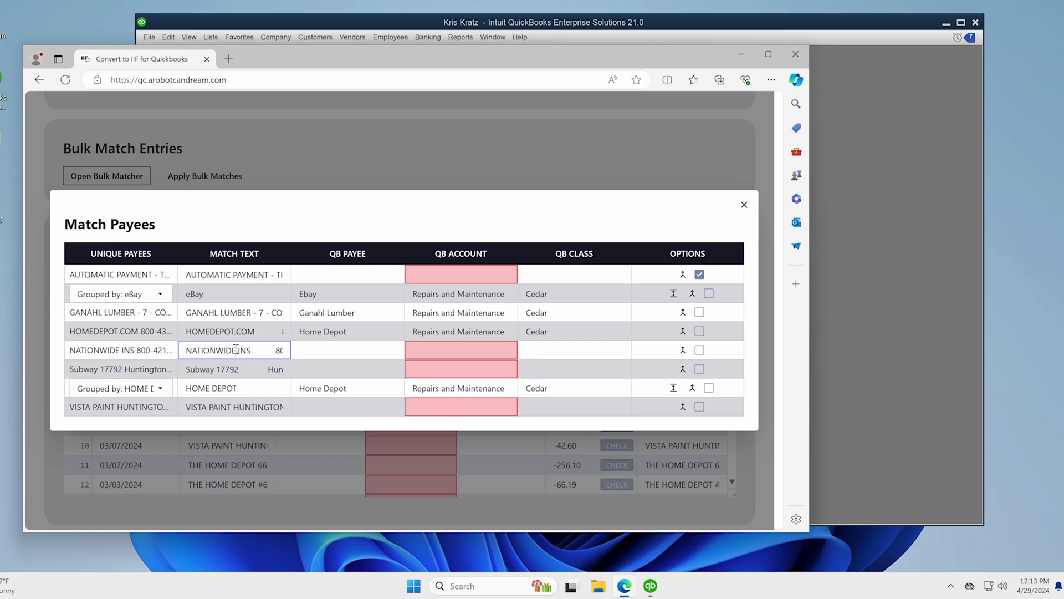
pyautogui.moveTo(235, 349); pyautogui.dragTo(349, 353)
pyautogui.press('BackSpace')
pyautogui.click(306, 348)
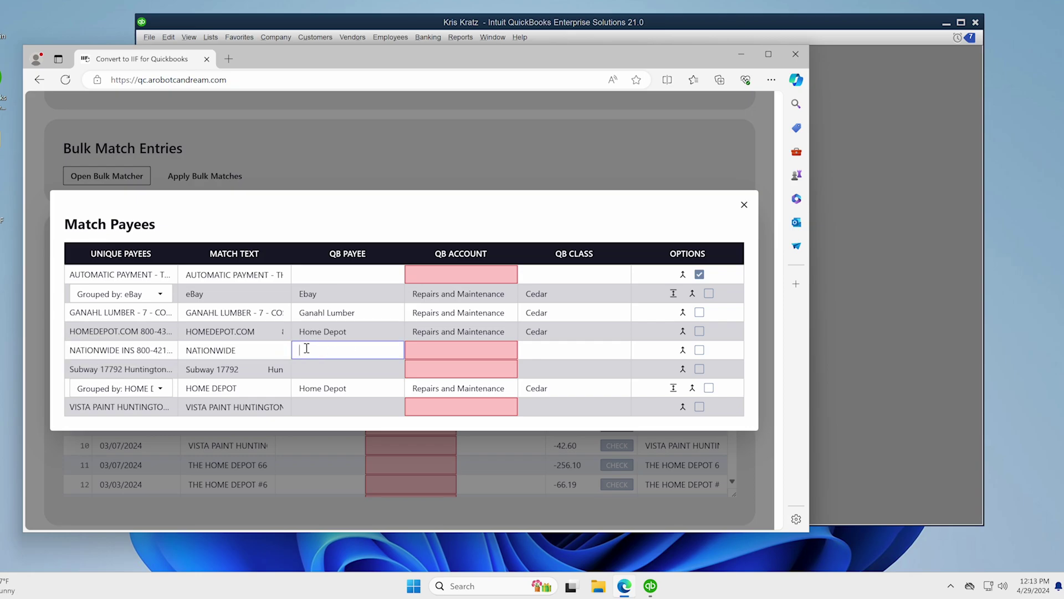
pyautogui.write('n')
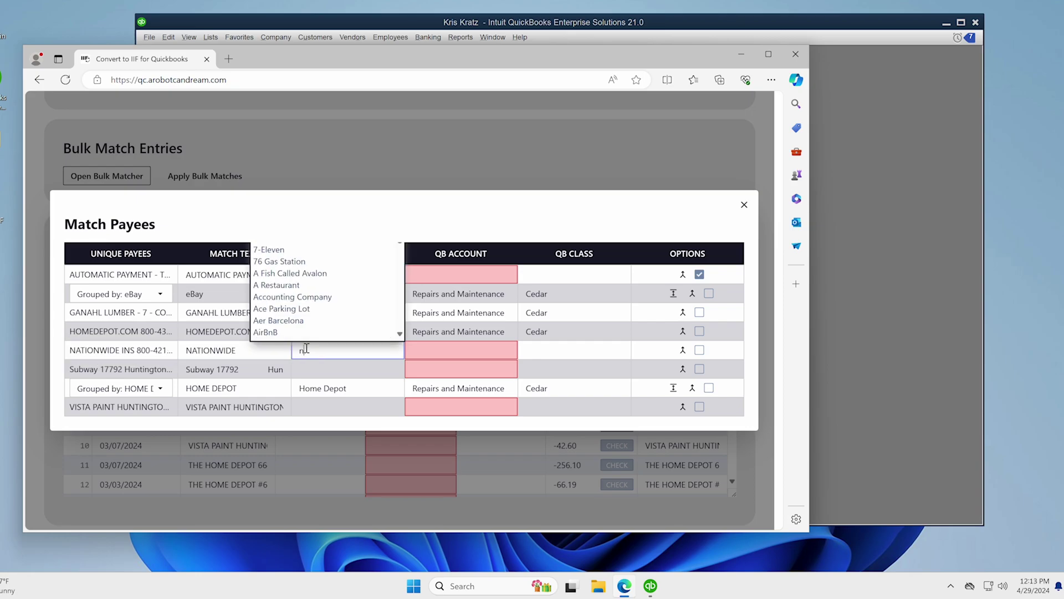
pyautogui.write('ation')
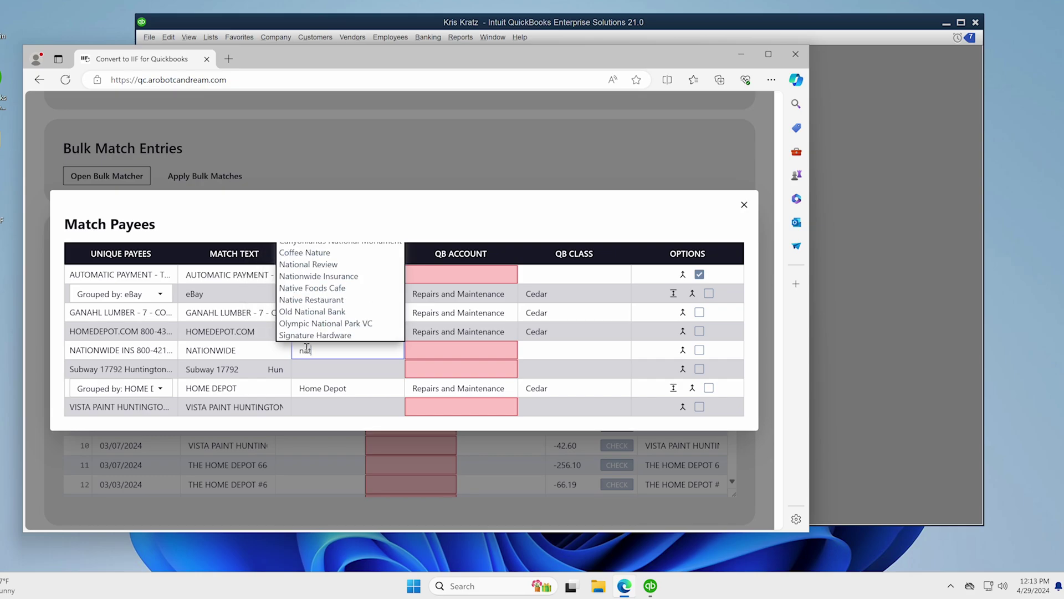
pyautogui.press('Down')
pyautogui.press('Down')
pyautogui.press('Down')
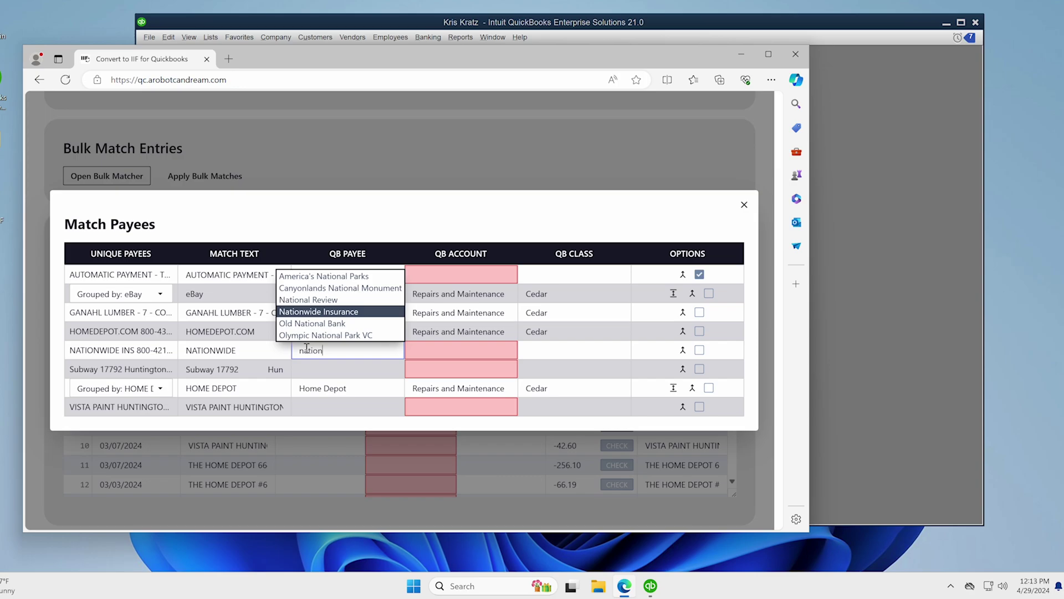
pyautogui.write('wide')
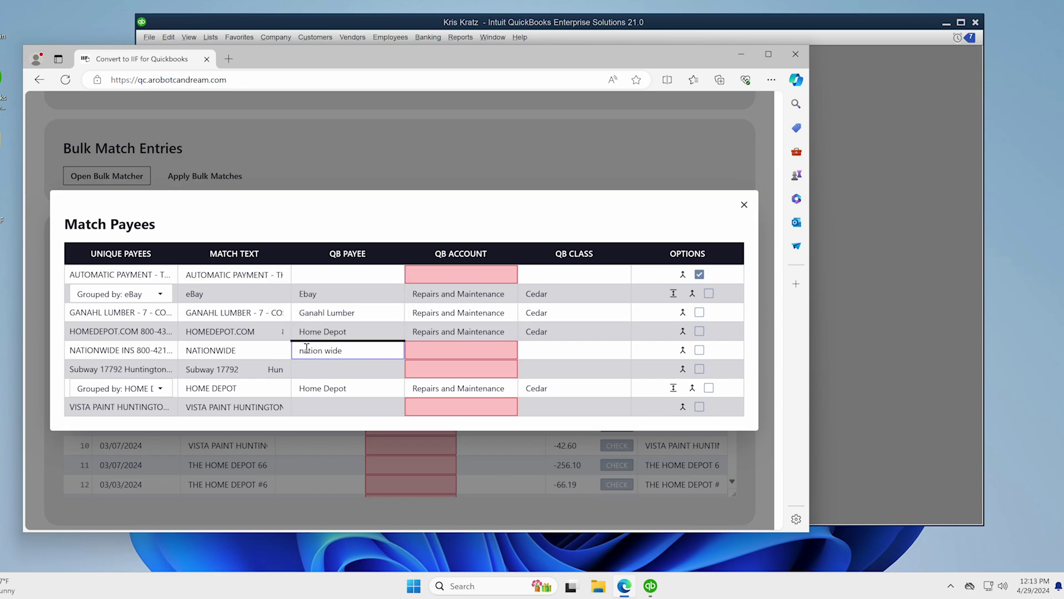
pyautogui.press('Return')
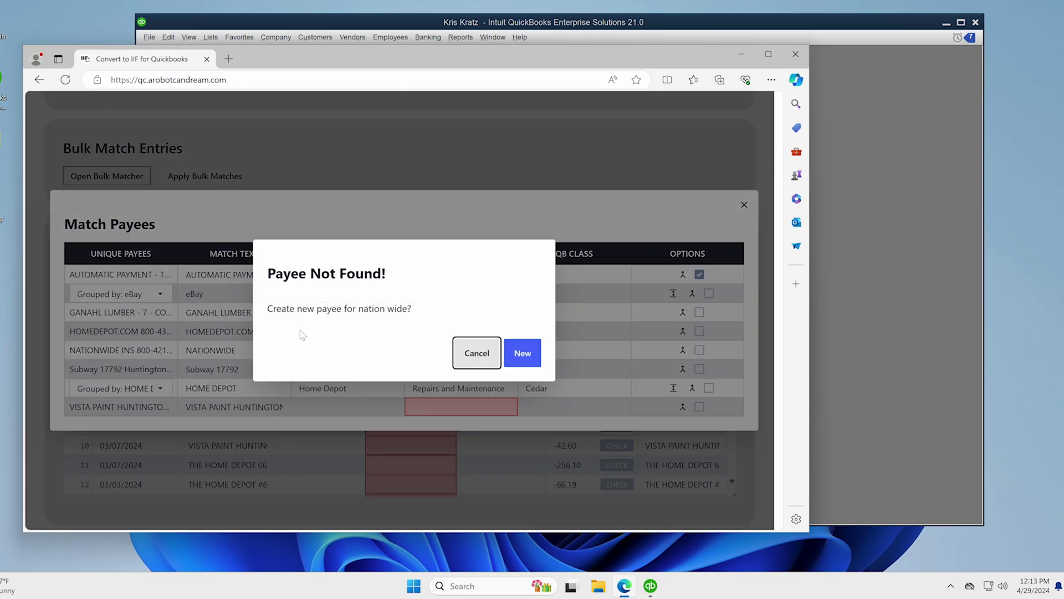
# - Create the new payee 'Nation Wide' with type Other for the NATIONWIDE row
pyautogui.click(510, 353)
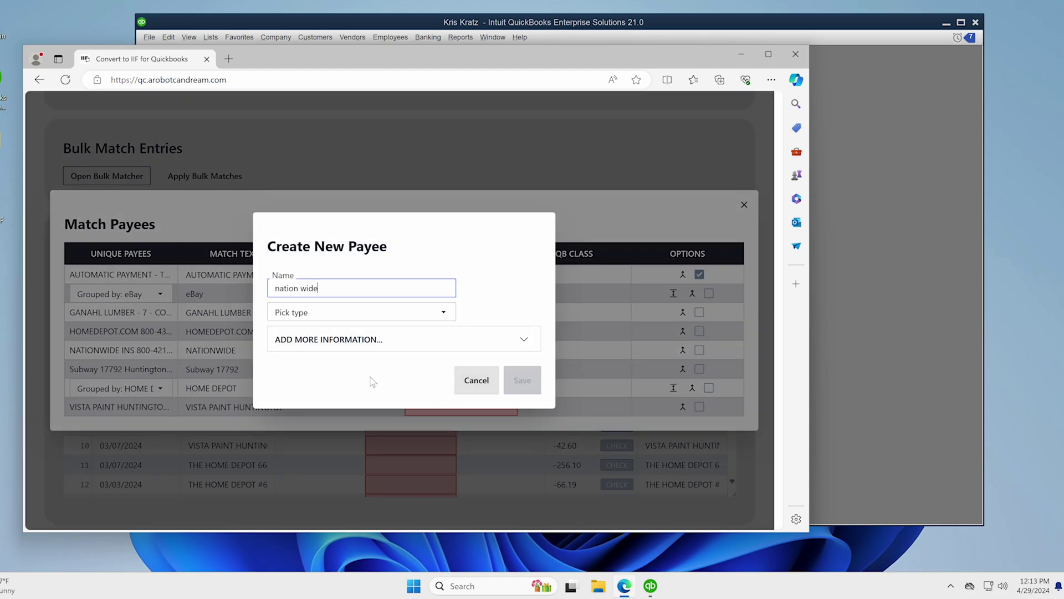
pyautogui.click(234, 290)
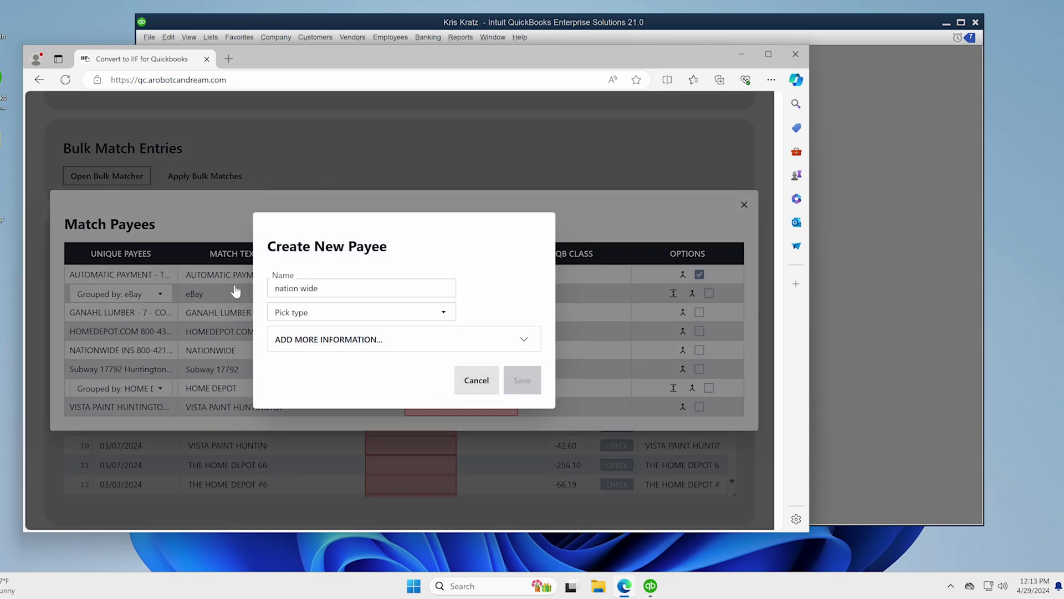
pyautogui.tripleClick(300, 287)
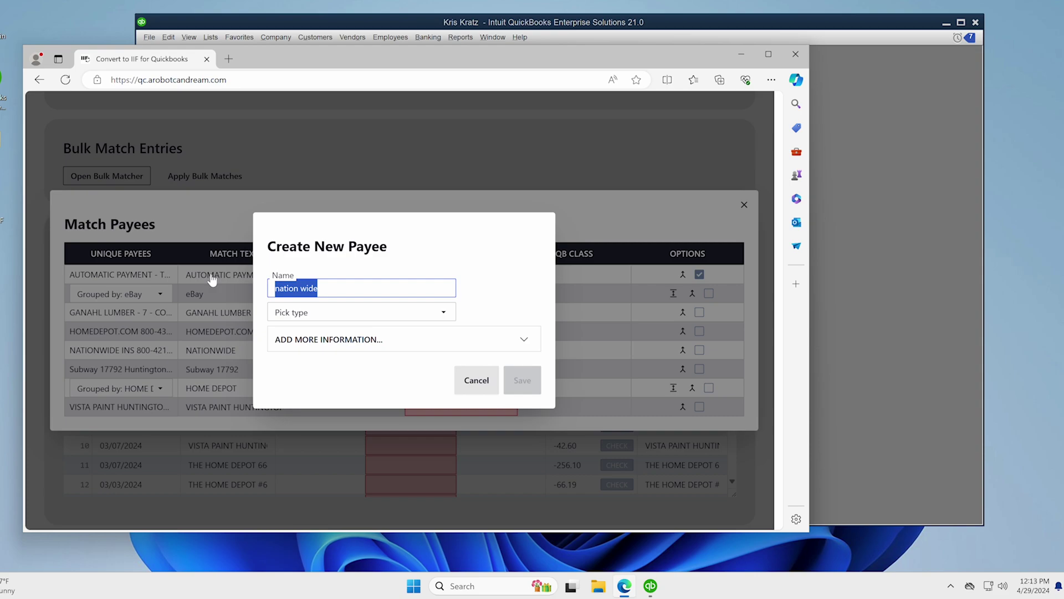
pyautogui.click(312, 312)
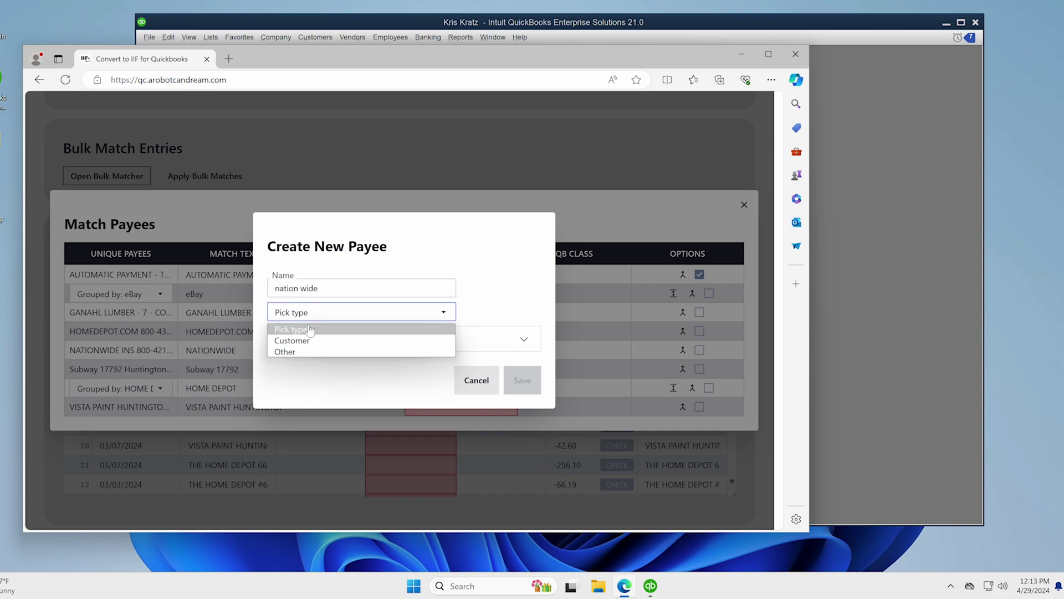
pyautogui.click(307, 353)
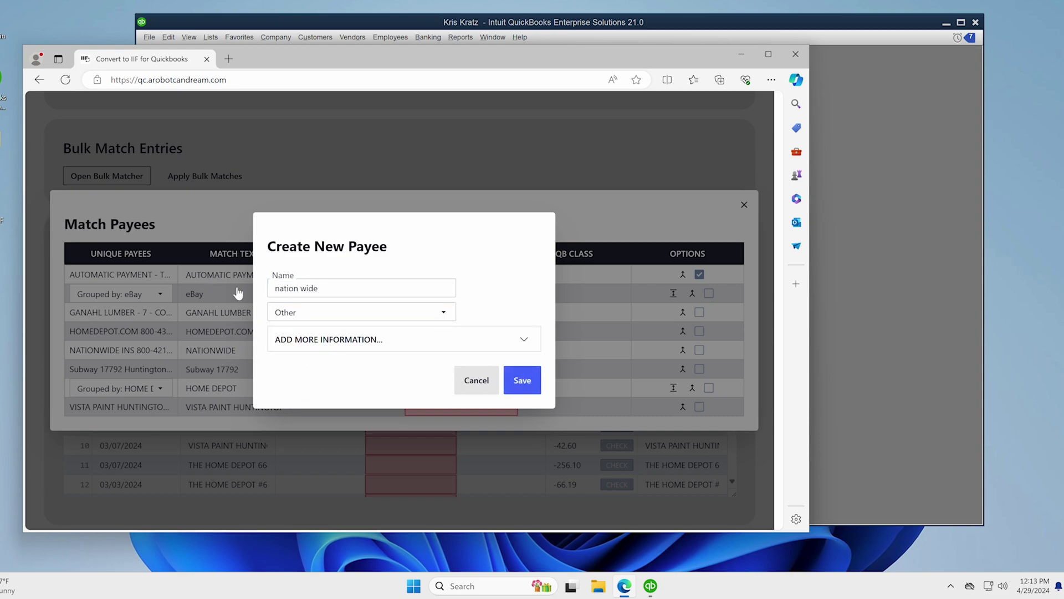
pyautogui.doubleClick(287, 287)
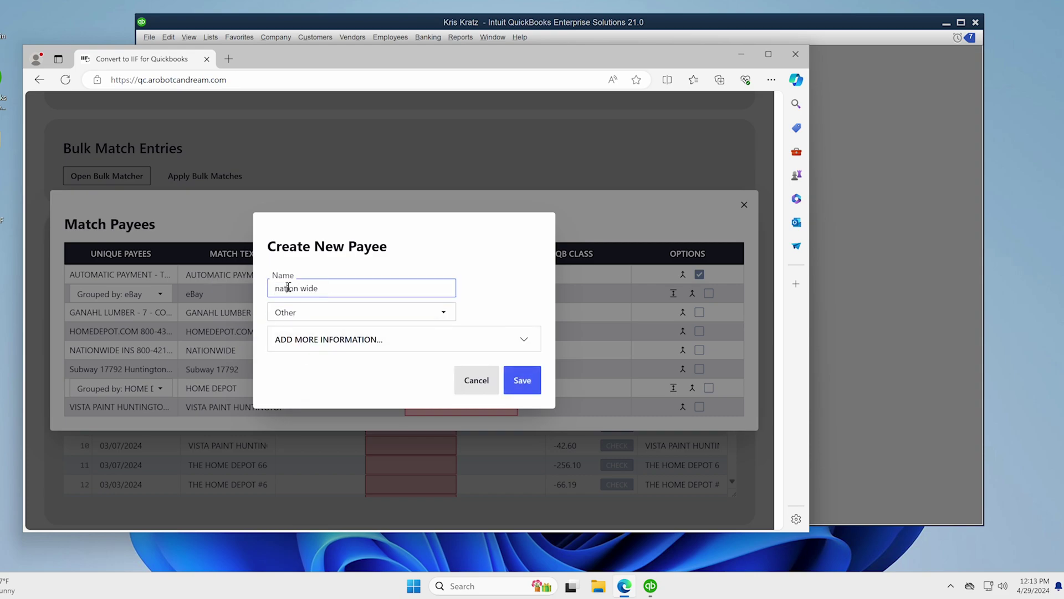
pyautogui.tripleClick(316, 289)
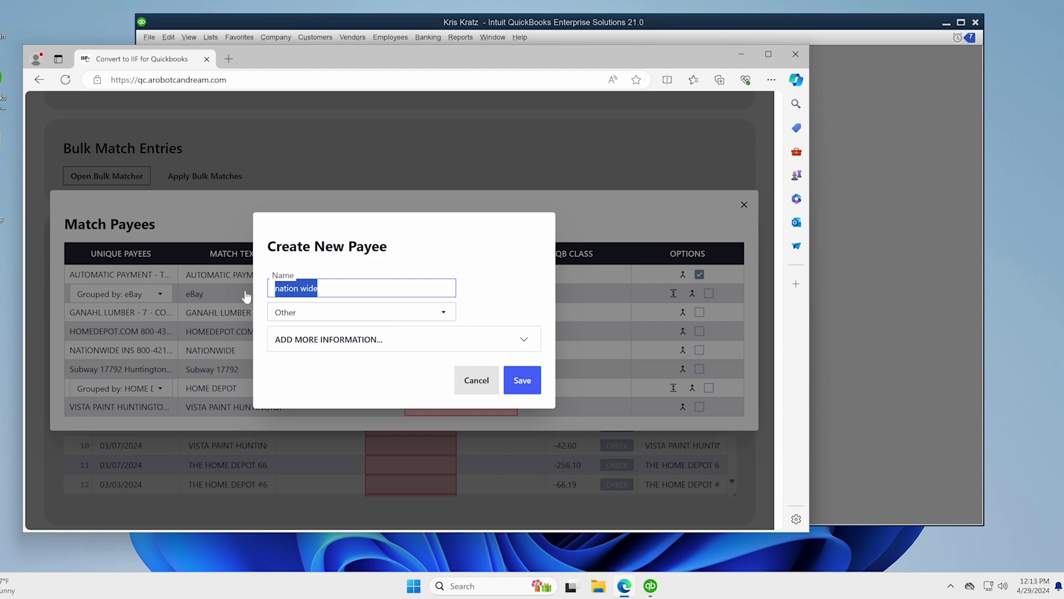
pyautogui.write('N')
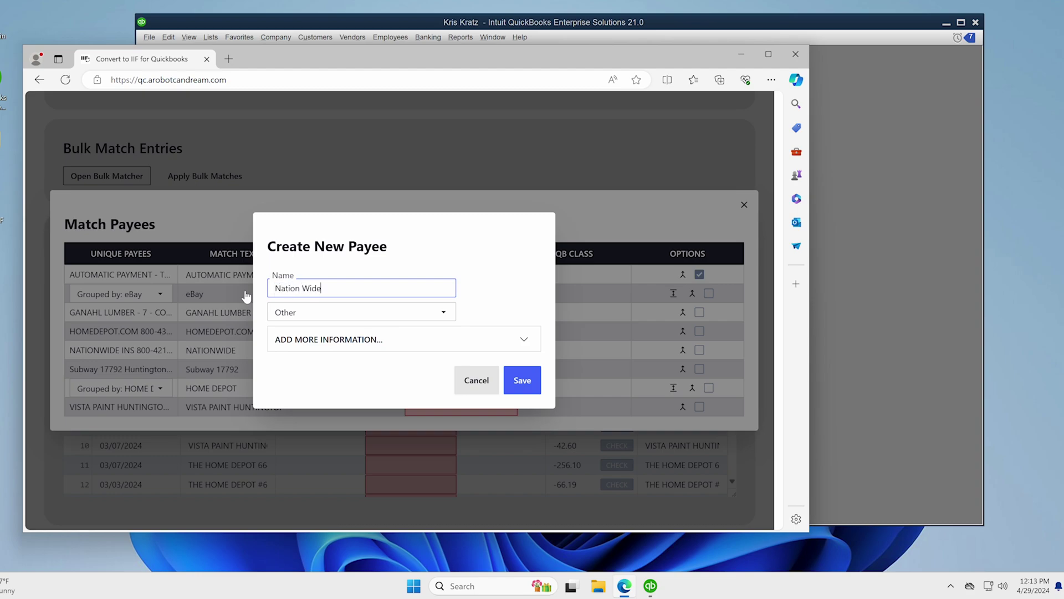
pyautogui.click(514, 381)
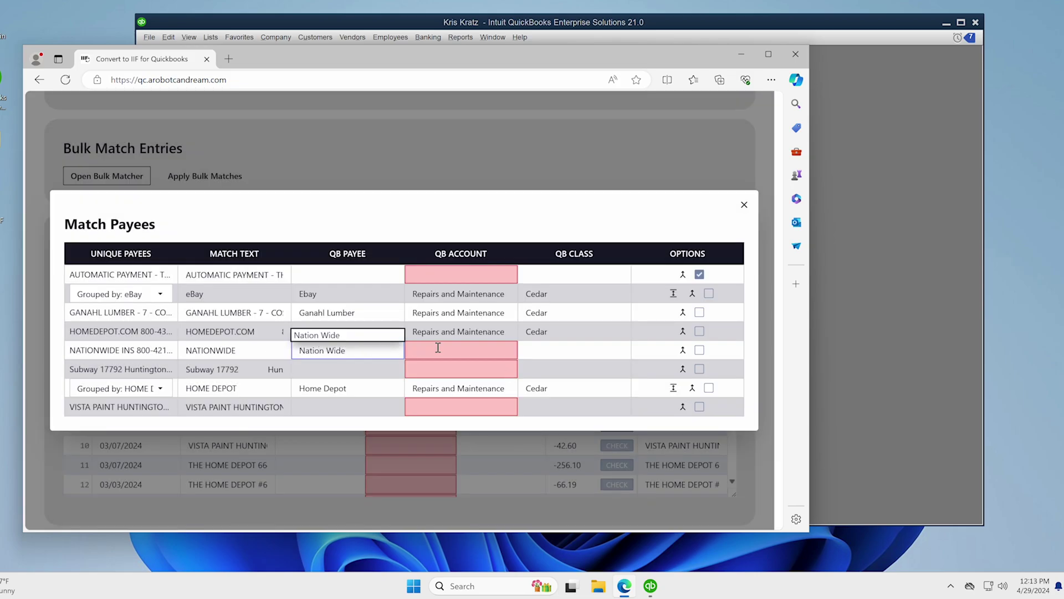
# - Give the Nationwide row account Insurance Expense and class Cedar
pyautogui.click(450, 348)
pyautogui.write('insu')
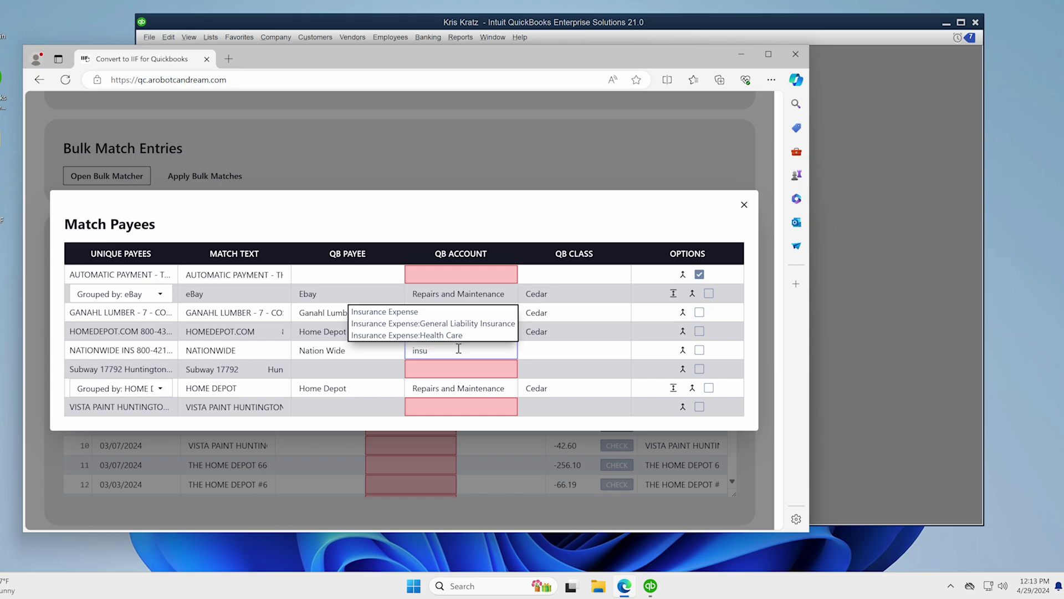
pyautogui.press('Return')
pyautogui.press('Tab')
pyautogui.write('ce')
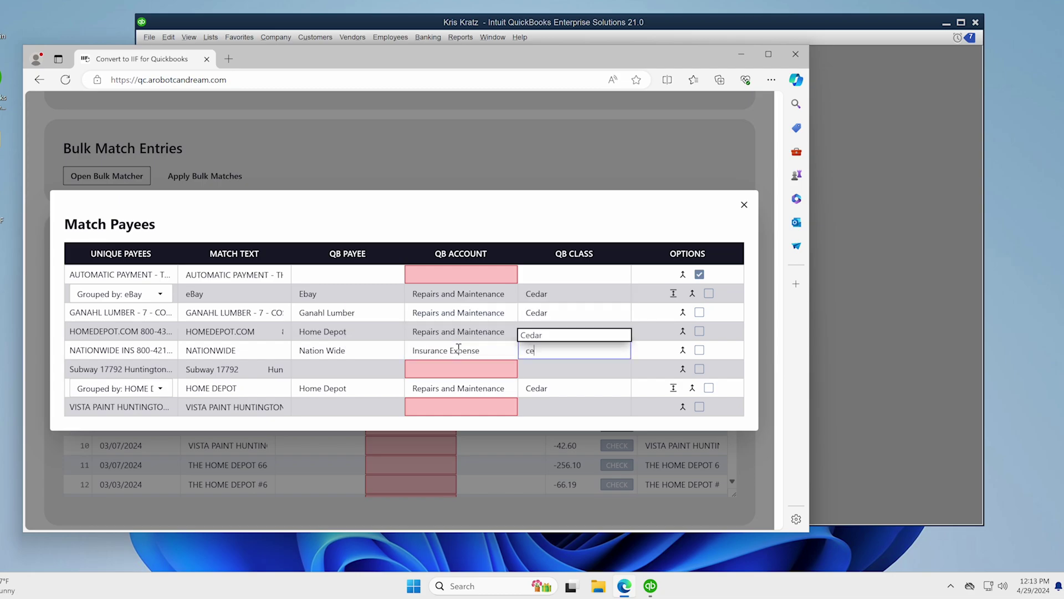
pyautogui.write('da')
pyautogui.press('Return')
# - Match Subway to payee Subway Sandwiches, account Meals and Entertainment, and the suggested class
pyautogui.press('Tab')
pyautogui.press('Tab')
pyautogui.press('Tab')
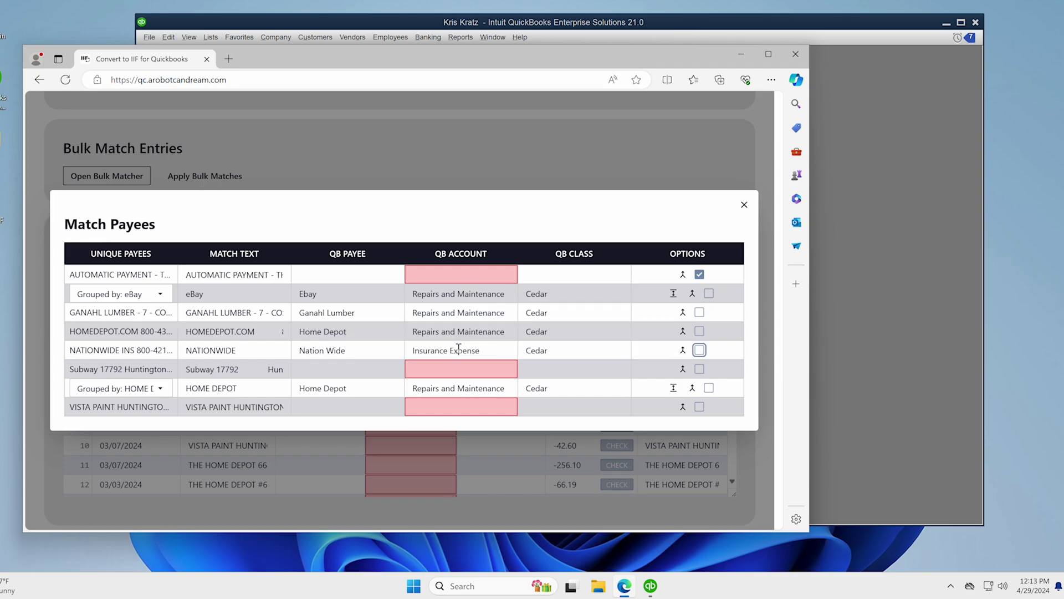
pyautogui.press('Tab')
pyautogui.write('sub')
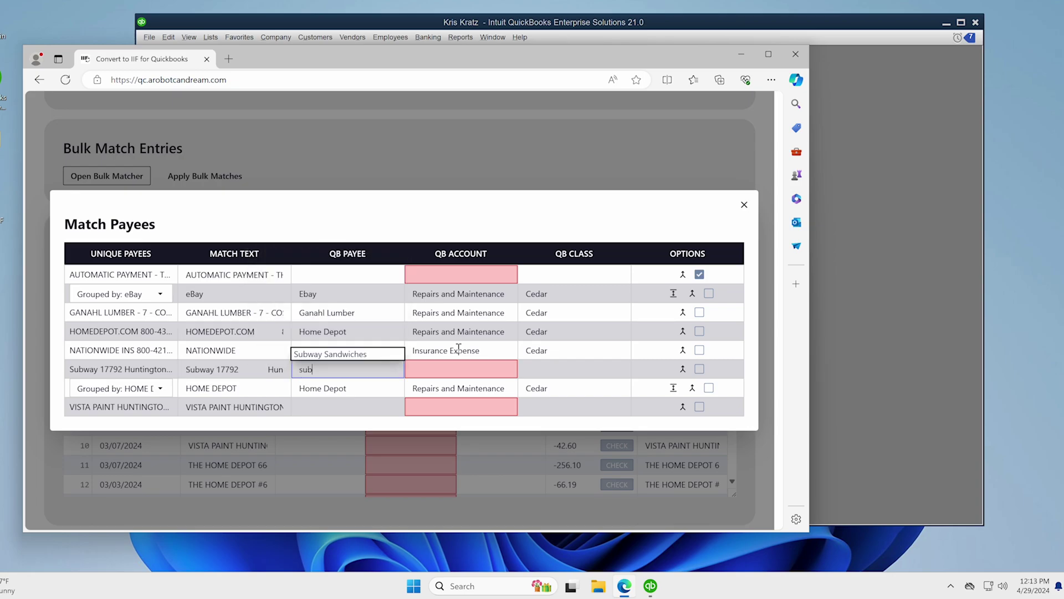
pyautogui.press('Down')
pyautogui.press('Return')
pyautogui.press('Tab')
pyautogui.write('meal')
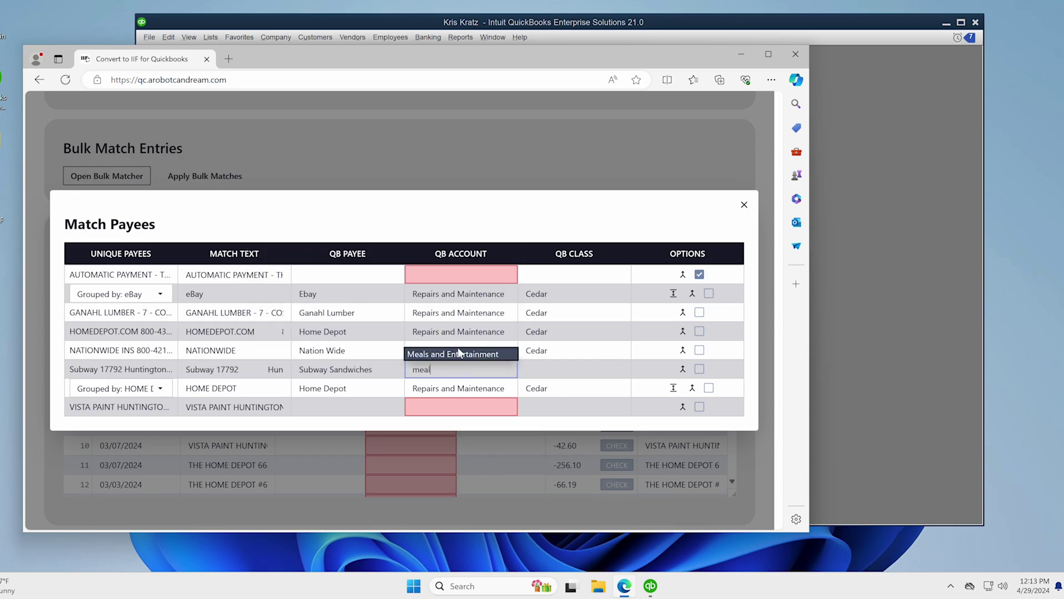
pyautogui.press('Return')
pyautogui.press('Tab')
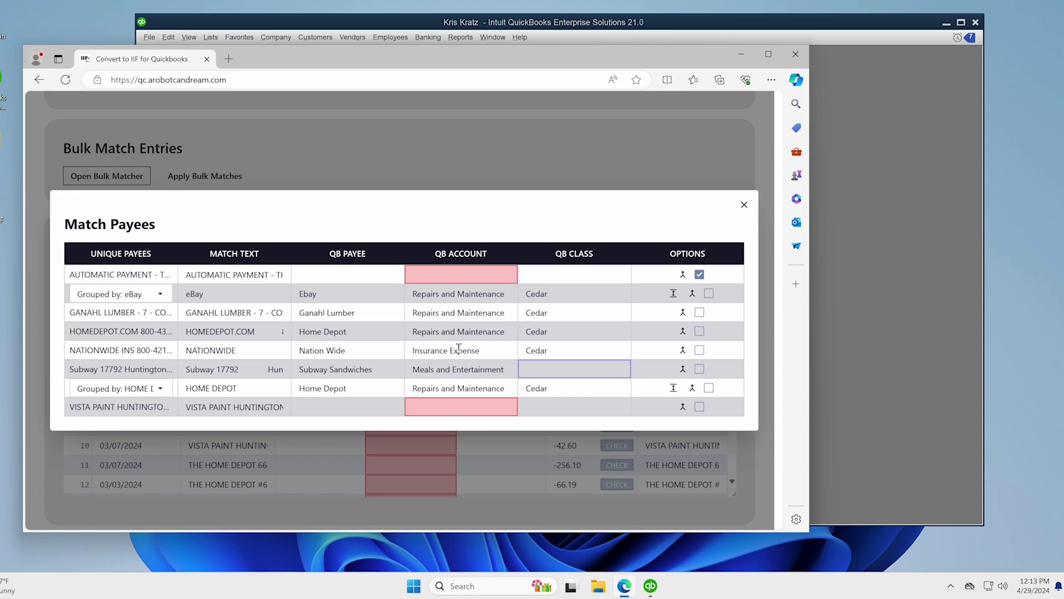
pyautogui.write('k')
pyautogui.press('Down')
pyautogui.press('Return')
# - Set the Vista Paint row's payee to Vista Paint and enter Paint as its account
pyautogui.press('Tab')
pyautogui.press('Tab')
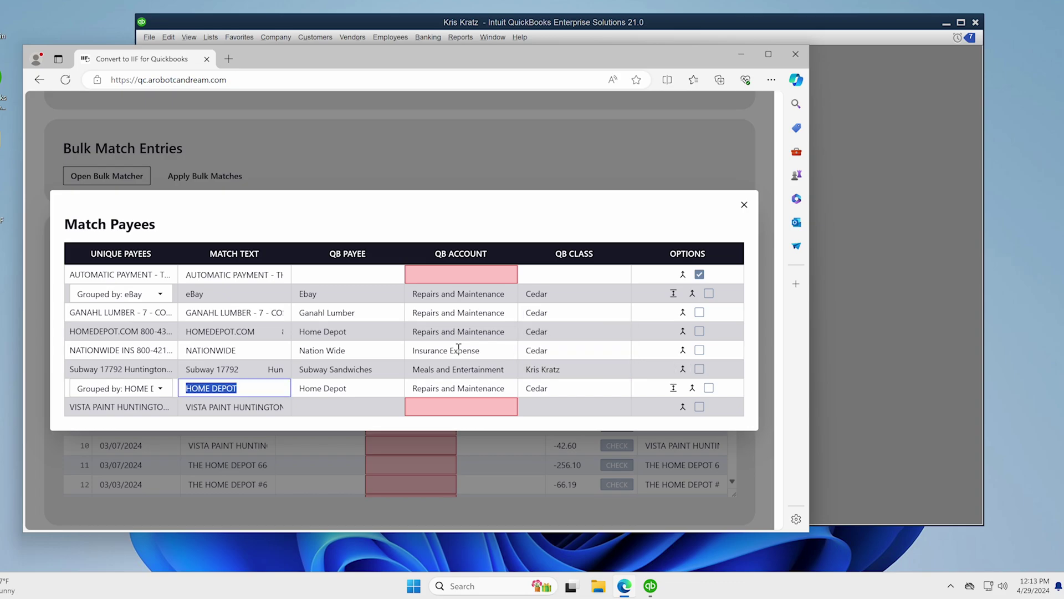
pyautogui.press('Tab')
pyautogui.press('Tab')
pyautogui.press('Tab')
pyautogui.press('Tab')
pyautogui.press('Tab')
pyautogui.press('Tab')
pyautogui.press('Tab')
pyautogui.press('Tab')
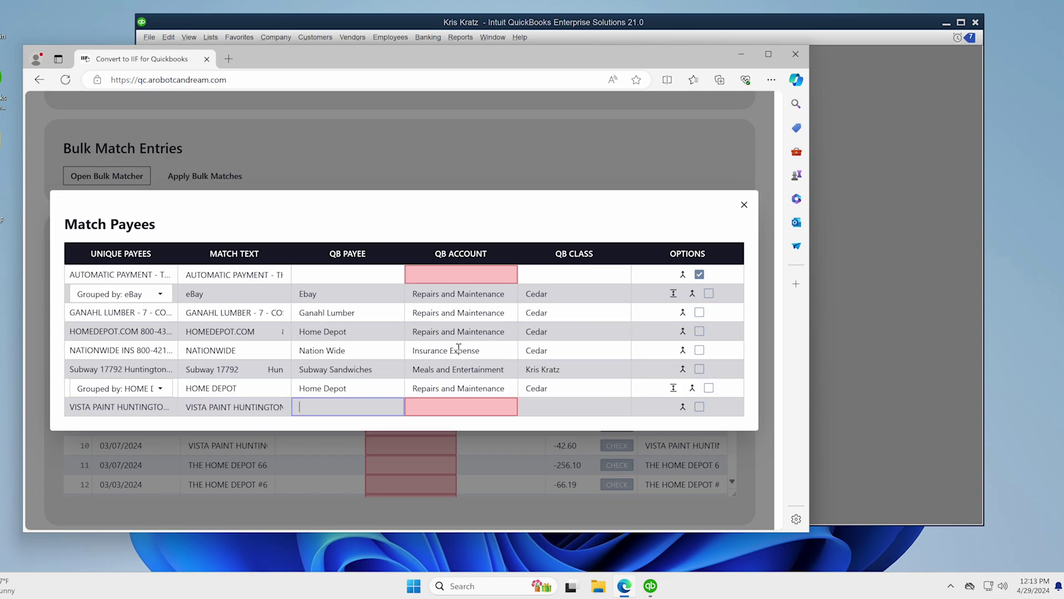
pyautogui.write('vista')
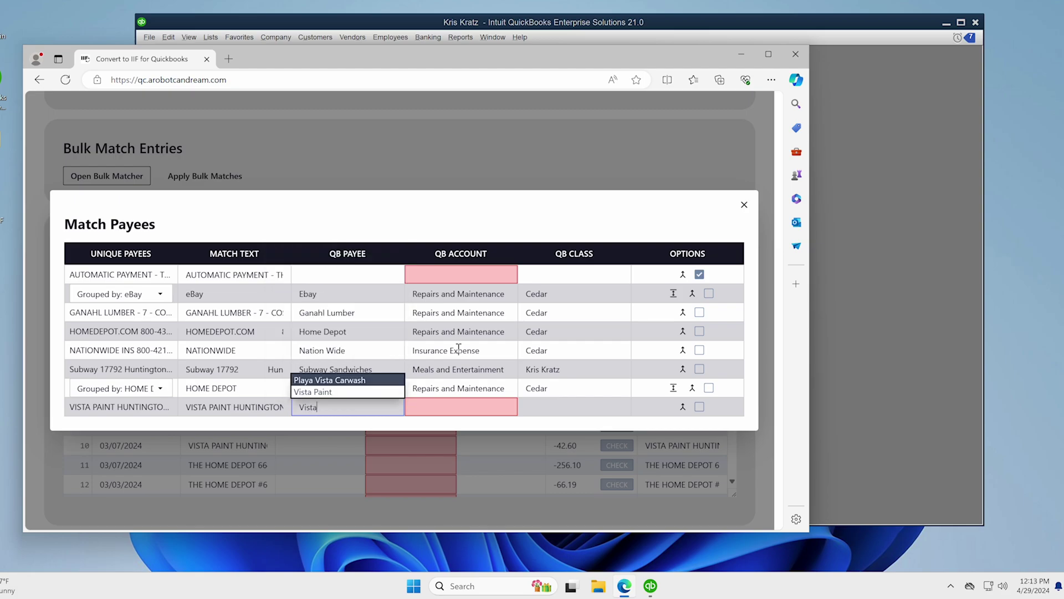
pyautogui.press('Down')
pyautogui.press('Return')
pyautogui.press('Tab')
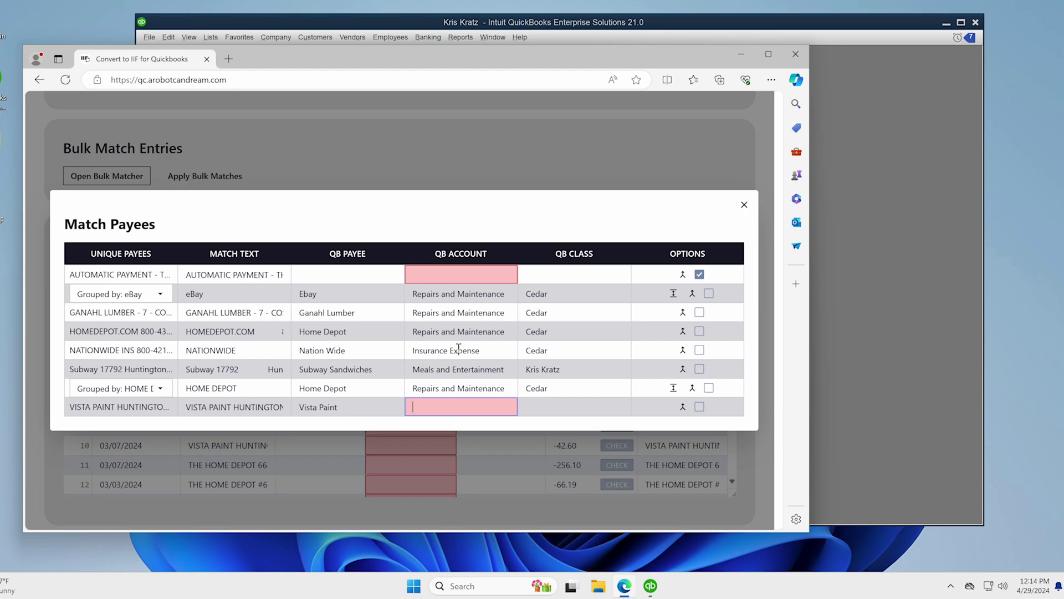
pyautogui.write('Paint')
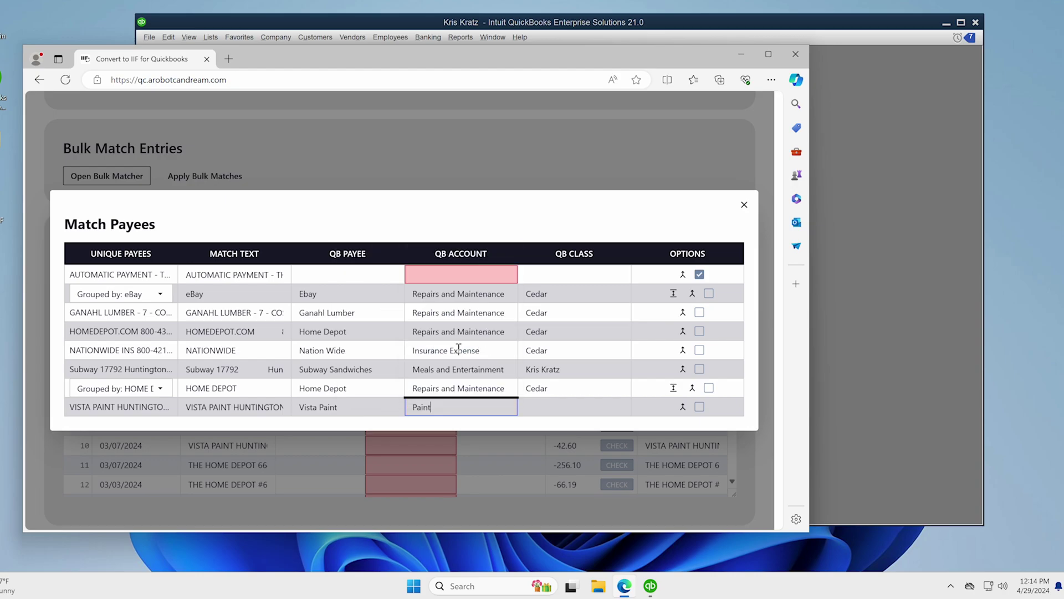
pyautogui.press('Tab')
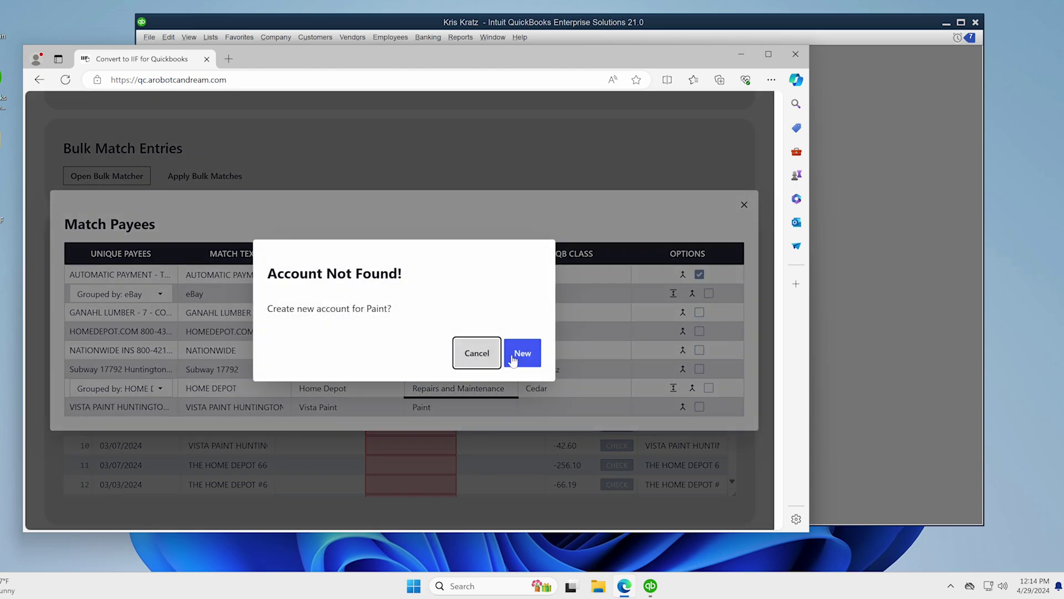
# - Create the Paint account as an Expense sub-account of Repairs and Maintenance
pyautogui.click(519, 353)
pyautogui.click(308, 309)
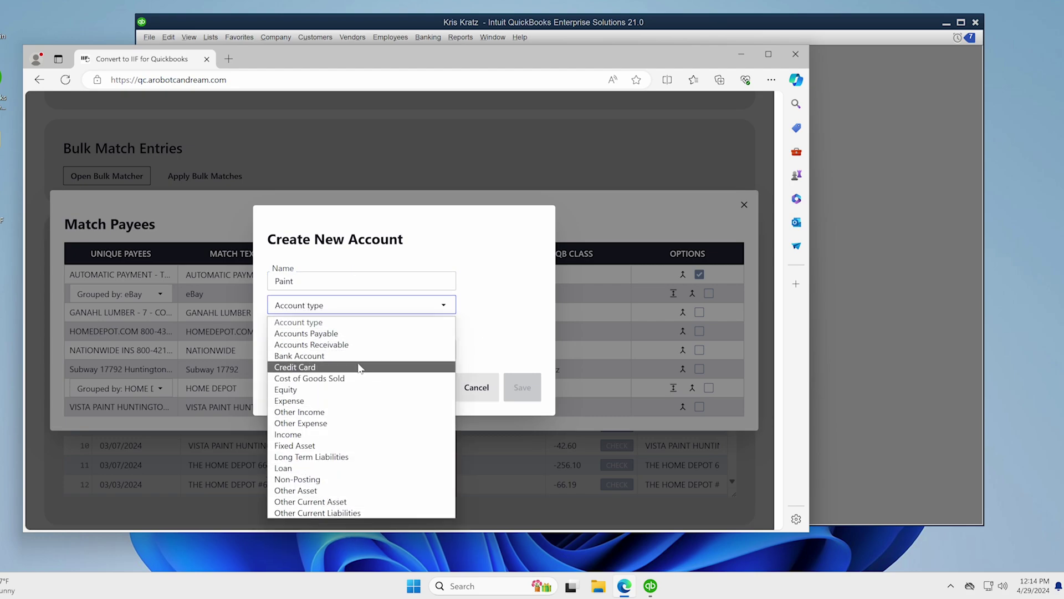
pyautogui.click(341, 400)
pyautogui.click(317, 351)
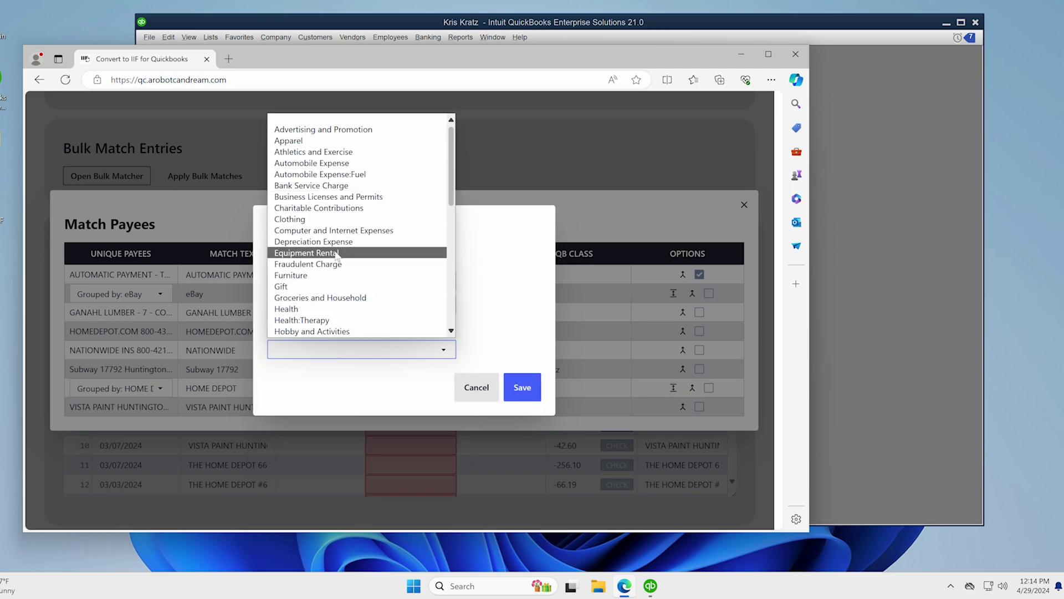
pyautogui.scroll(-1, 337, 280)
pyautogui.scroll(-6, 338, 280)
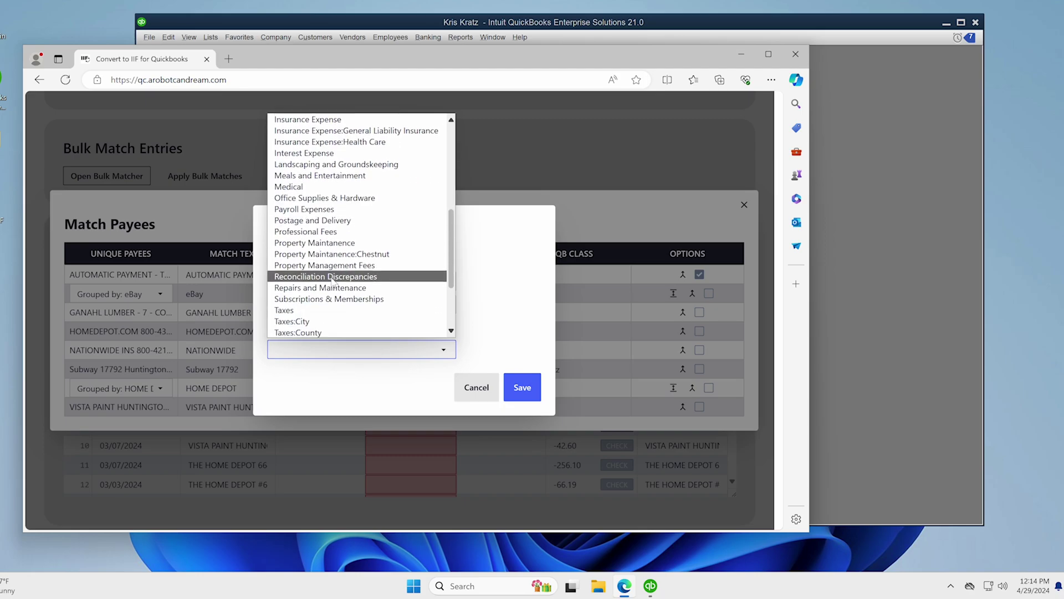
pyautogui.click(324, 186)
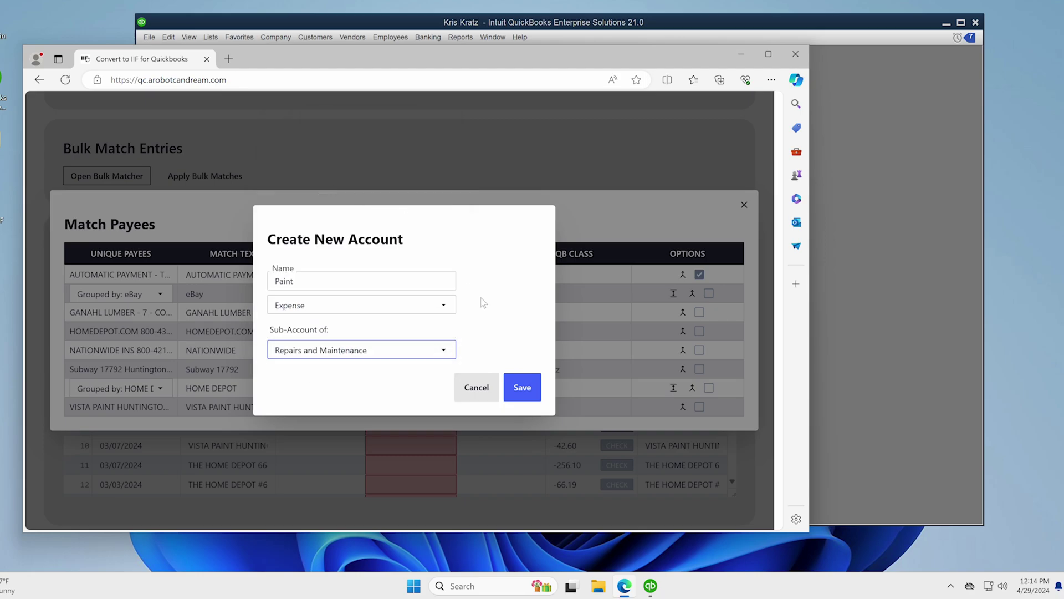
pyautogui.click(521, 388)
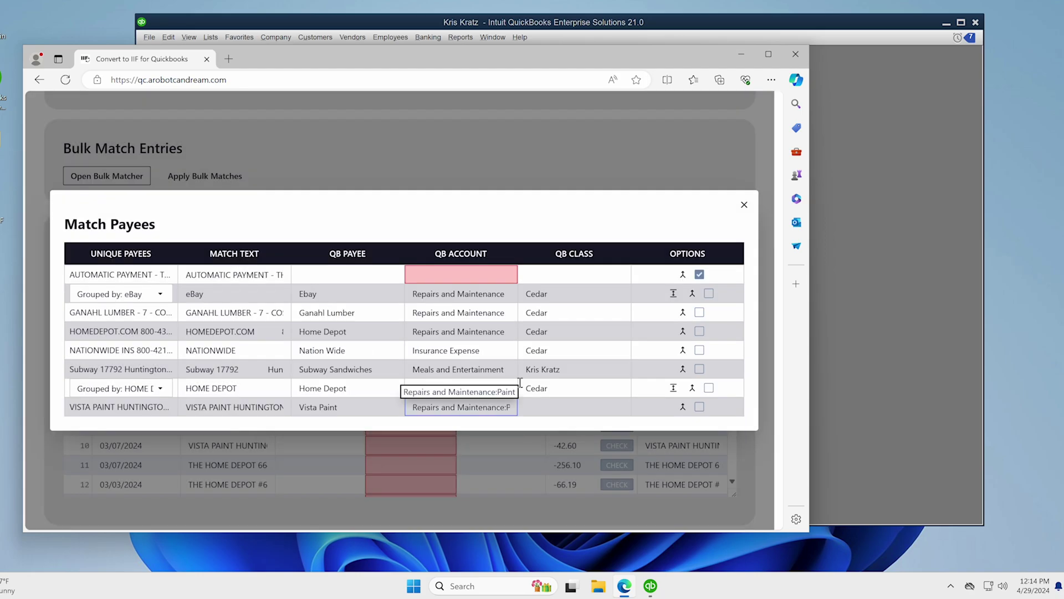
# - Set the Vista Paint row's class to Cedar
pyautogui.click(551, 408)
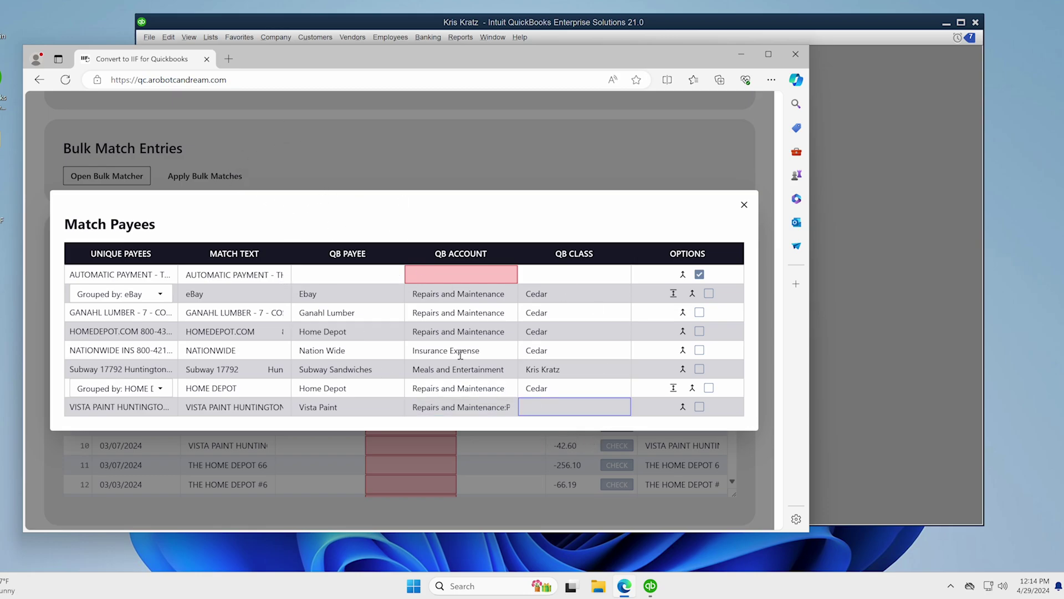
pyautogui.write('ced')
pyautogui.press('Down')
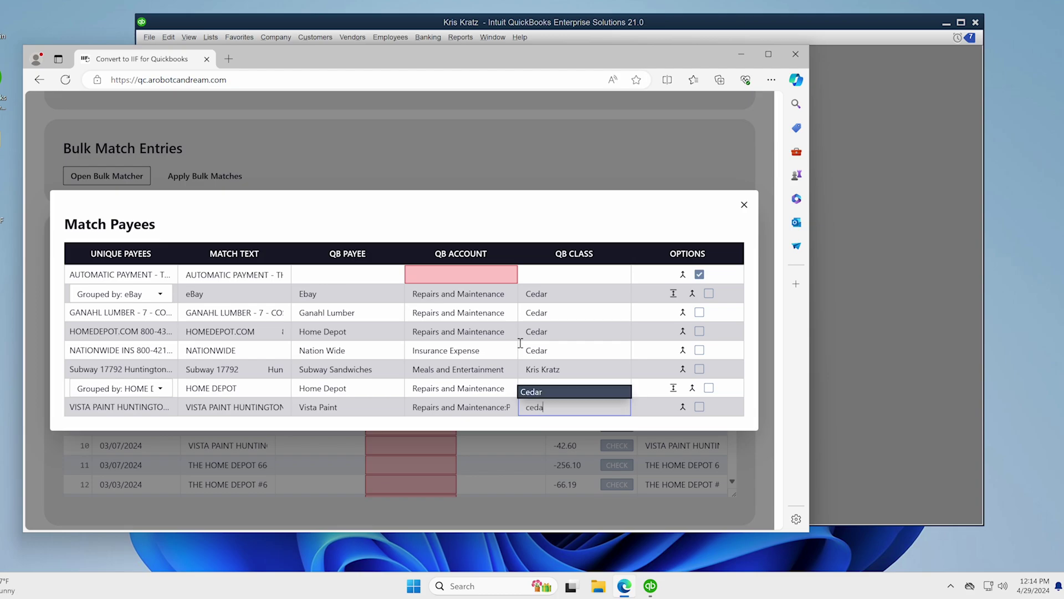
pyautogui.press('Tab')
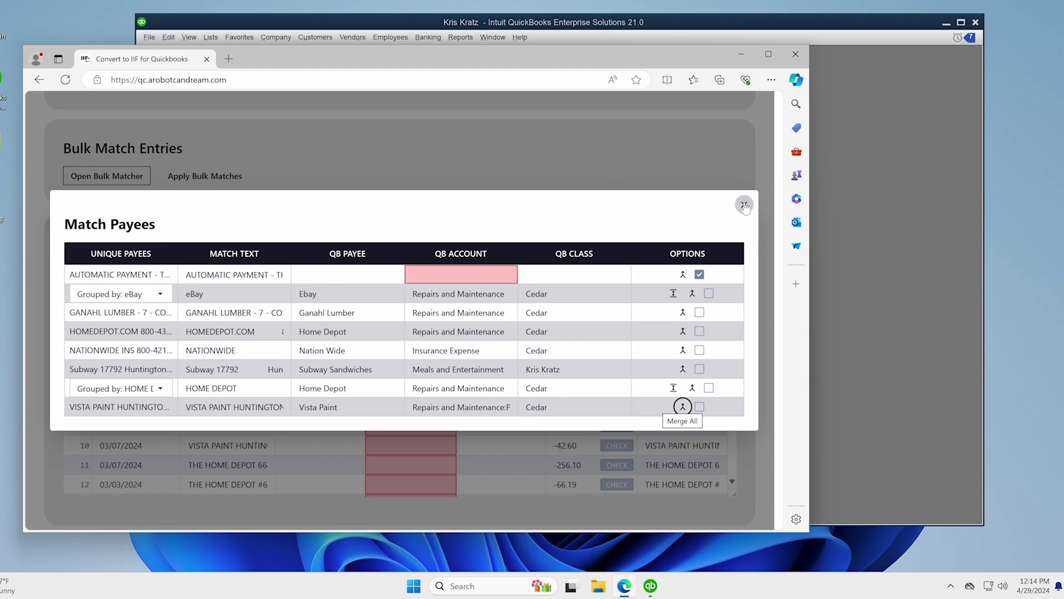
# - Close the payee matching window and apply the bulk matches to all transactions
pyautogui.click(744, 205)
pyautogui.click(128, 176)
pyautogui.click(374, 183)
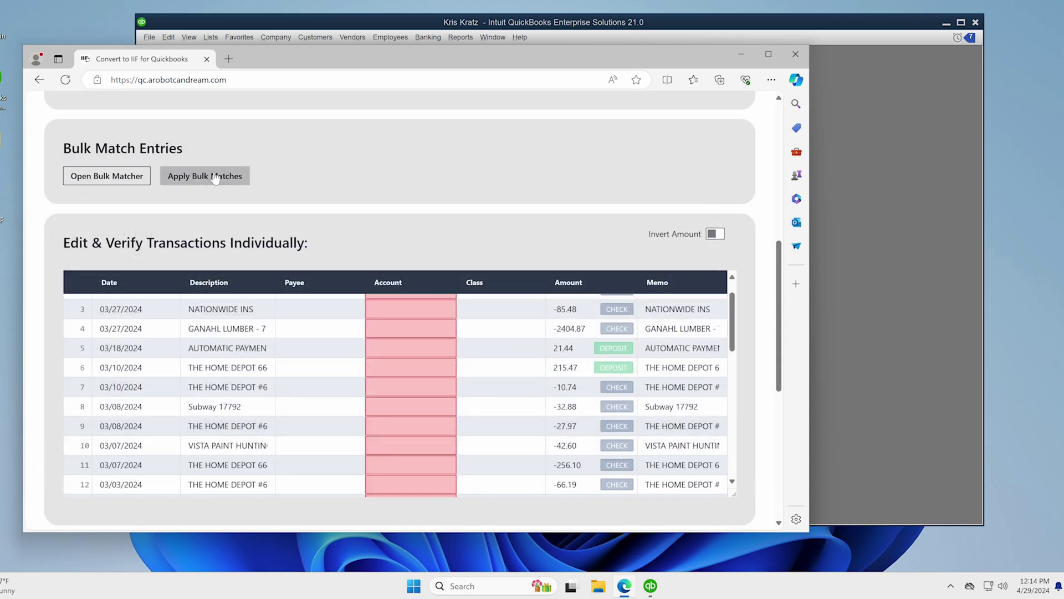
pyautogui.click(215, 177)
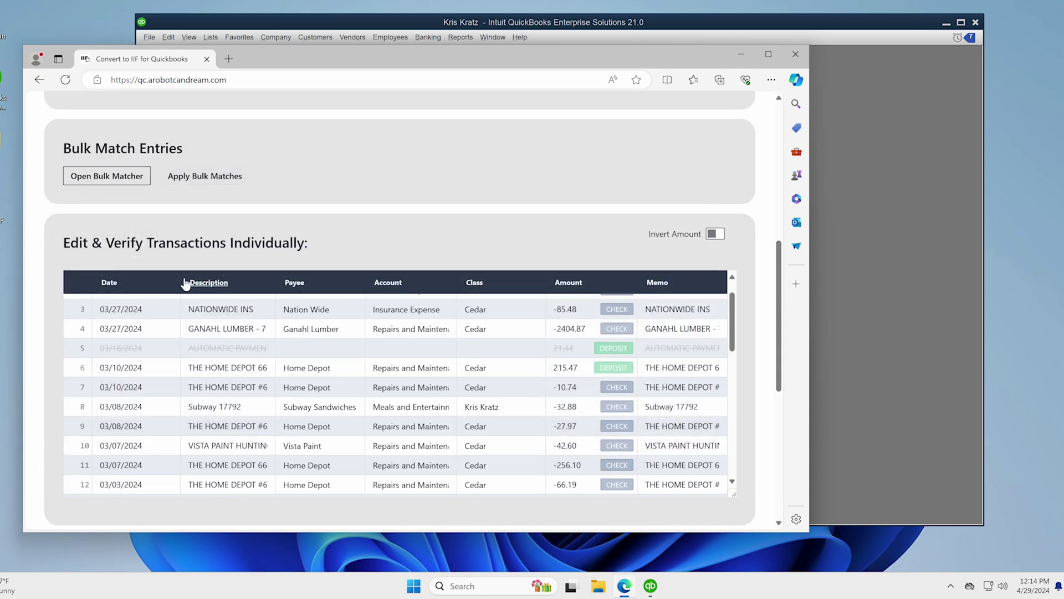
pyautogui.scroll(-1, 217, 398)
pyautogui.scroll(2, 217, 398)
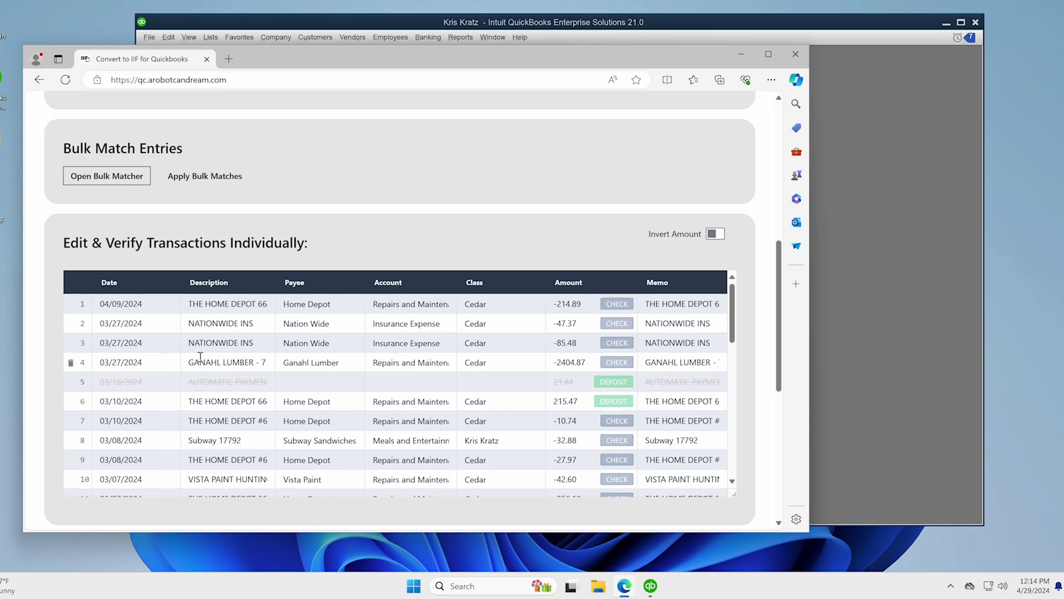
# - Test the exclude toggles on rows 4 and 5, leaving row 5's AUTOMATIC PAYMENT struck out
pyautogui.doubleClick(109, 382)
pyautogui.click(189, 384)
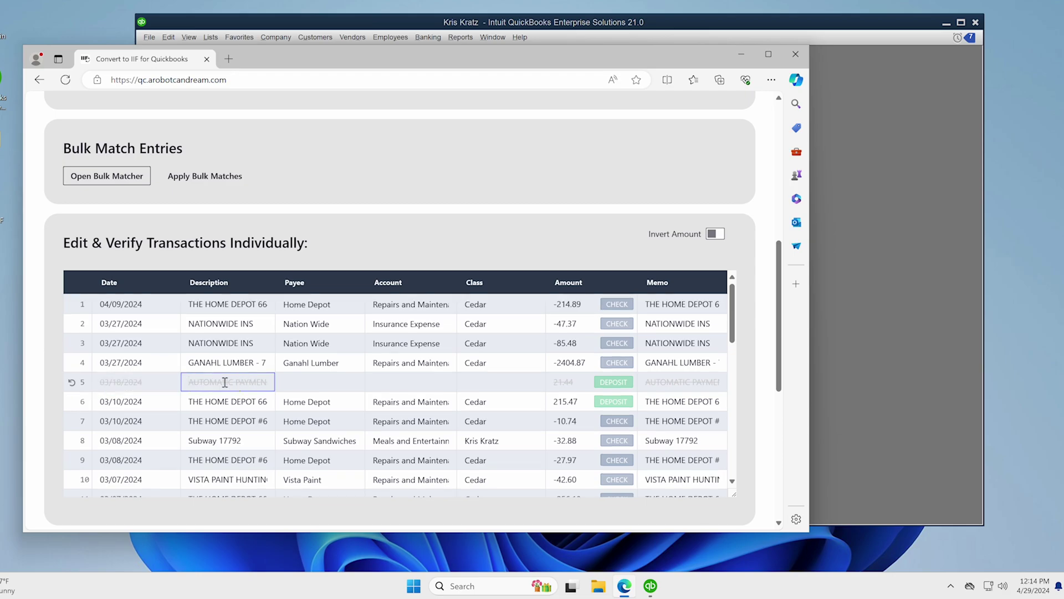
pyautogui.click(71, 382)
pyautogui.click(71, 384)
pyautogui.click(71, 364)
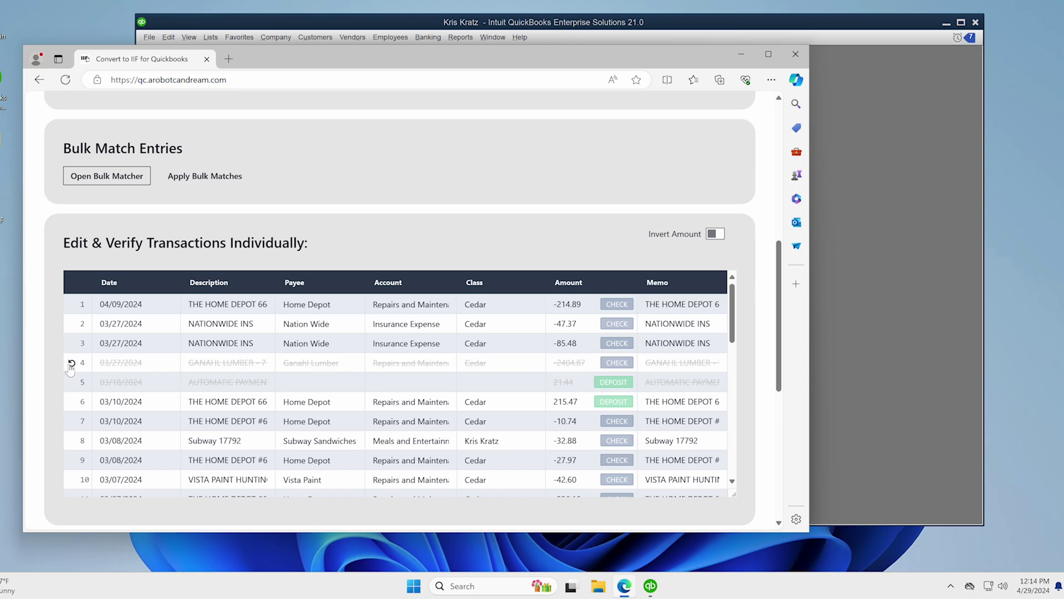
pyautogui.click(72, 363)
pyautogui.click(252, 363)
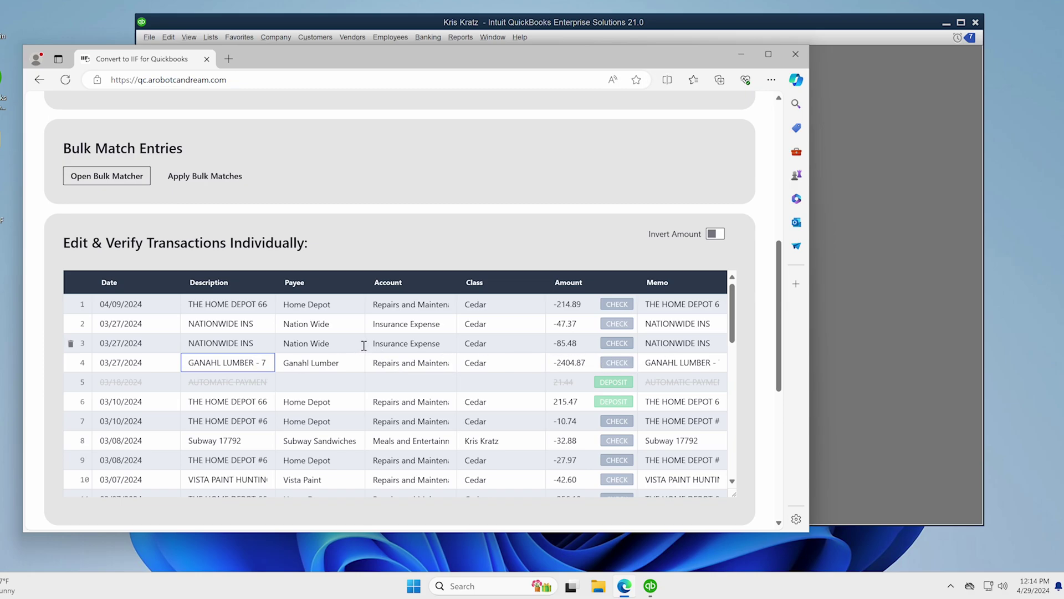
# - Set row 4's payee to Ganahl Lumber using the 'gan' autocomplete suggestion
pyautogui.click(287, 363)
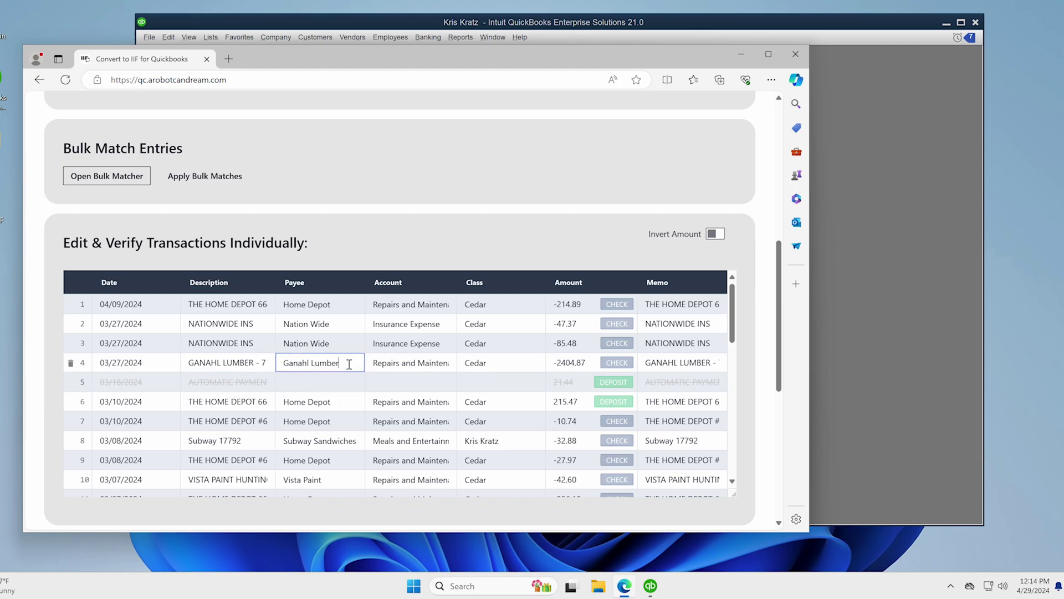
pyautogui.moveTo(349, 363); pyautogui.dragTo(257, 363)
pyautogui.write('gan')
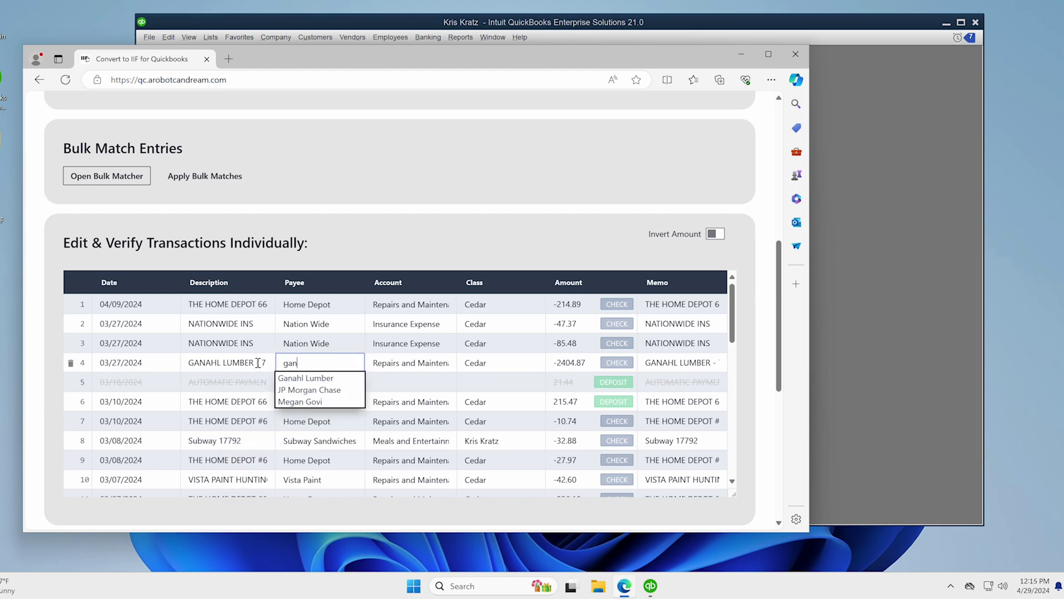
pyautogui.press('Down')
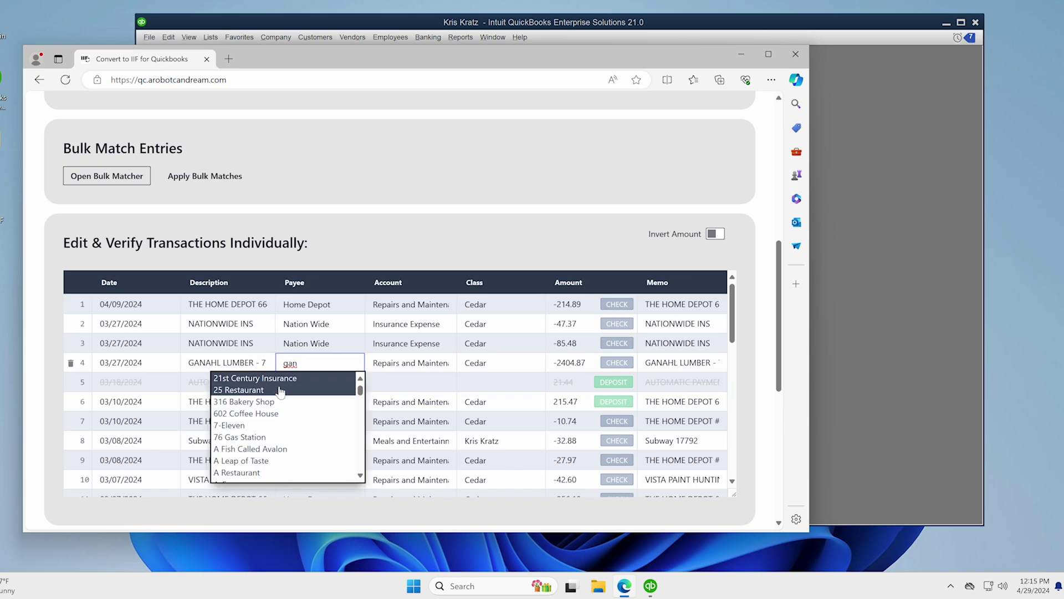
pyautogui.write('a')
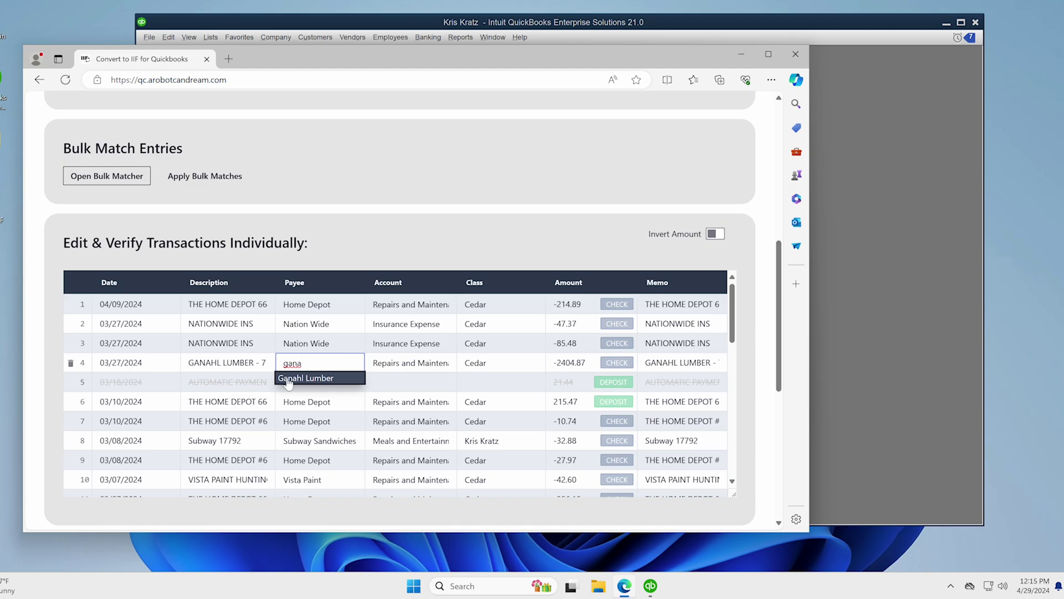
pyautogui.press('Escape')
pyautogui.hotkey('ctrl', 'a')
pyautogui.press('BackSpace')
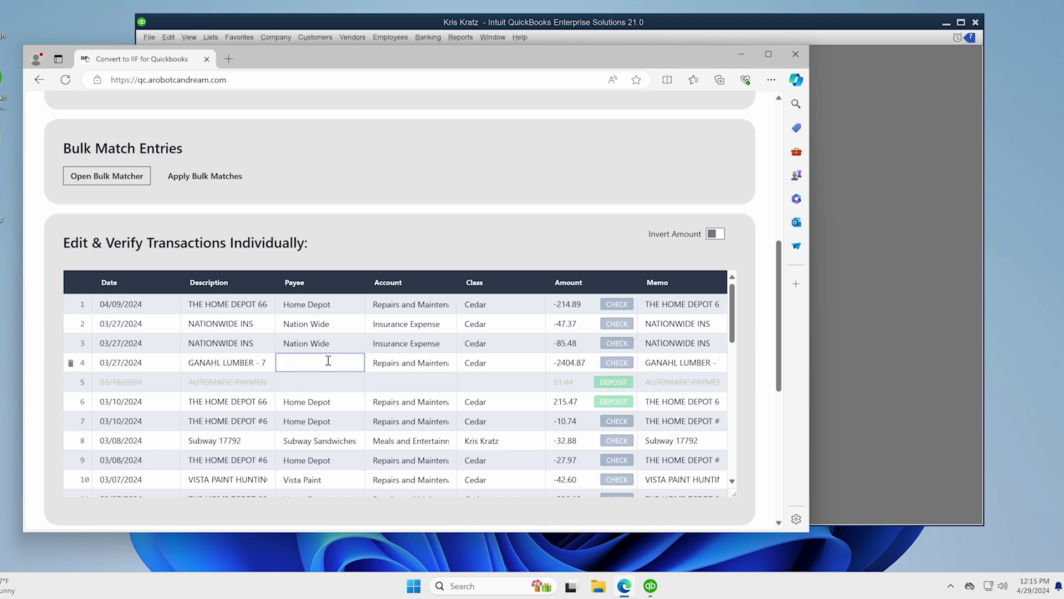
pyautogui.write('gan')
pyautogui.press('Down')
pyautogui.press('Return')
# - Check row 4's account and reselect the Ganahl Lumber payee text
pyautogui.doubleClick(404, 366)
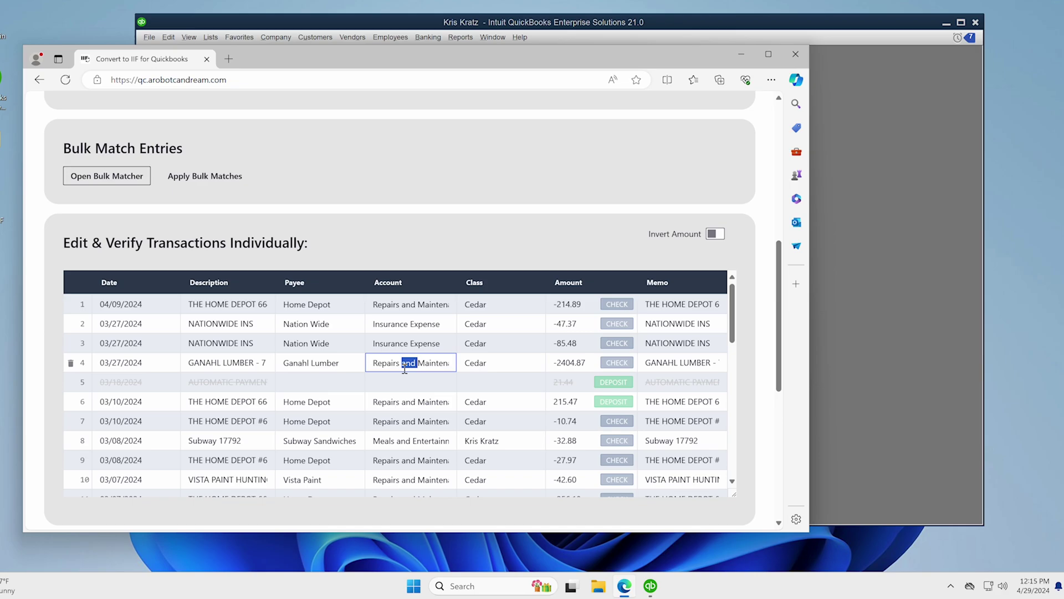
pyautogui.doubleClick(317, 362)
pyautogui.click(347, 362)
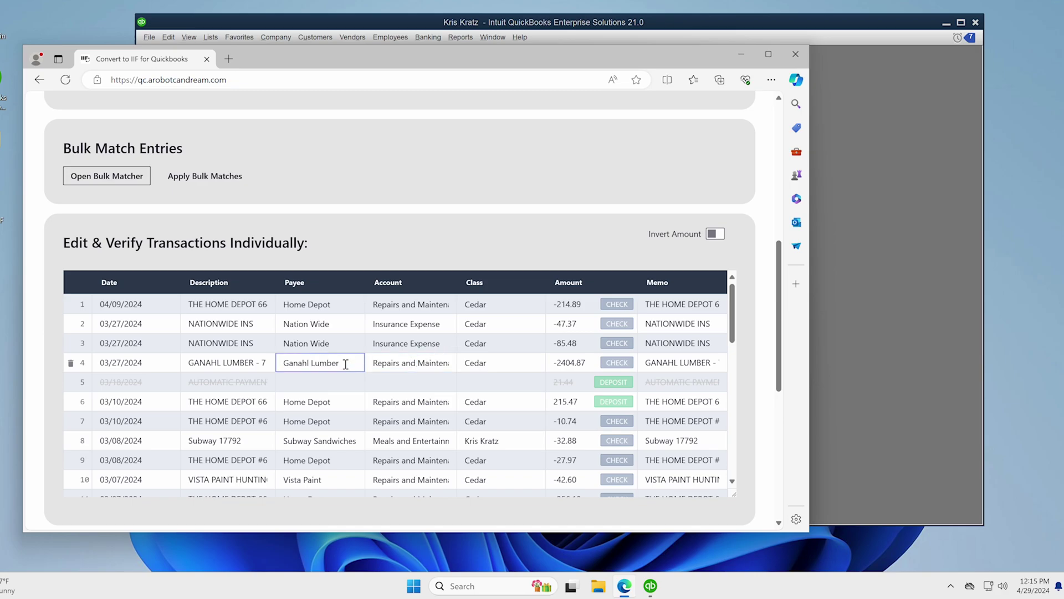
pyautogui.moveTo(345, 363); pyautogui.dragTo(281, 362)
pyautogui.click(282, 361)
# - Toggle Invert Amount on and back off, then strike out row 36's 12/28/2023 NATIONWIDE INS -47.36
pyautogui.click(717, 234)
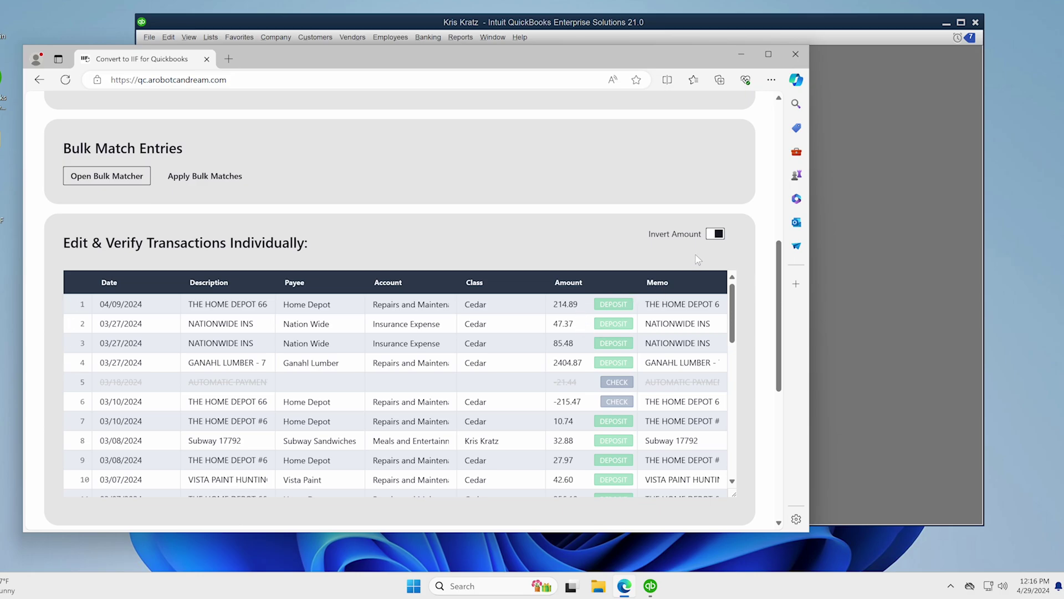
pyautogui.click(714, 235)
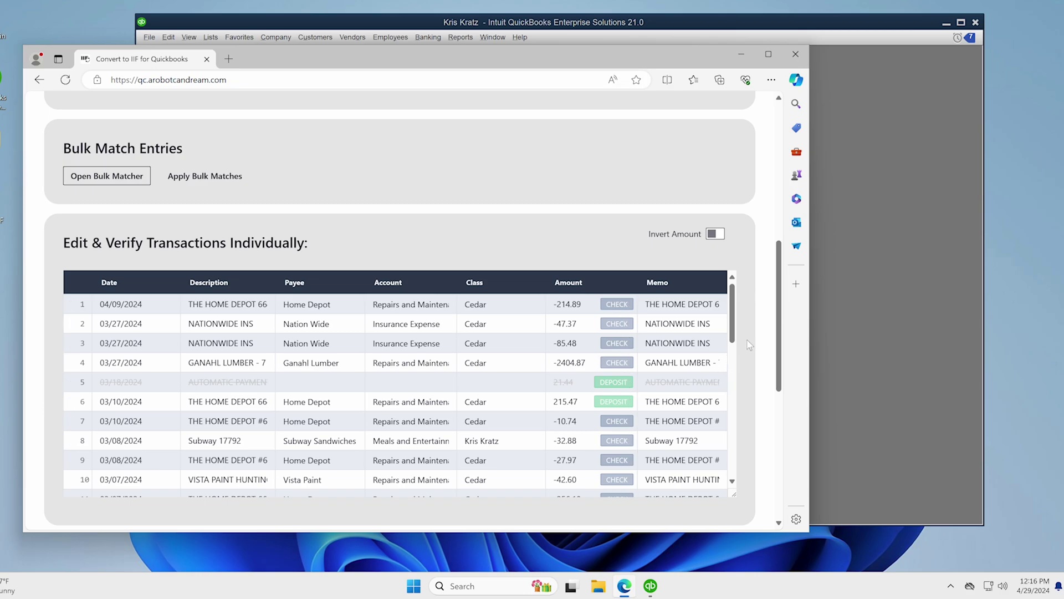
pyautogui.scroll(3, 749, 345)
pyautogui.scroll(-3, 742, 338)
pyautogui.scroll(-3, 737, 368)
pyautogui.scroll(-6, 737, 368)
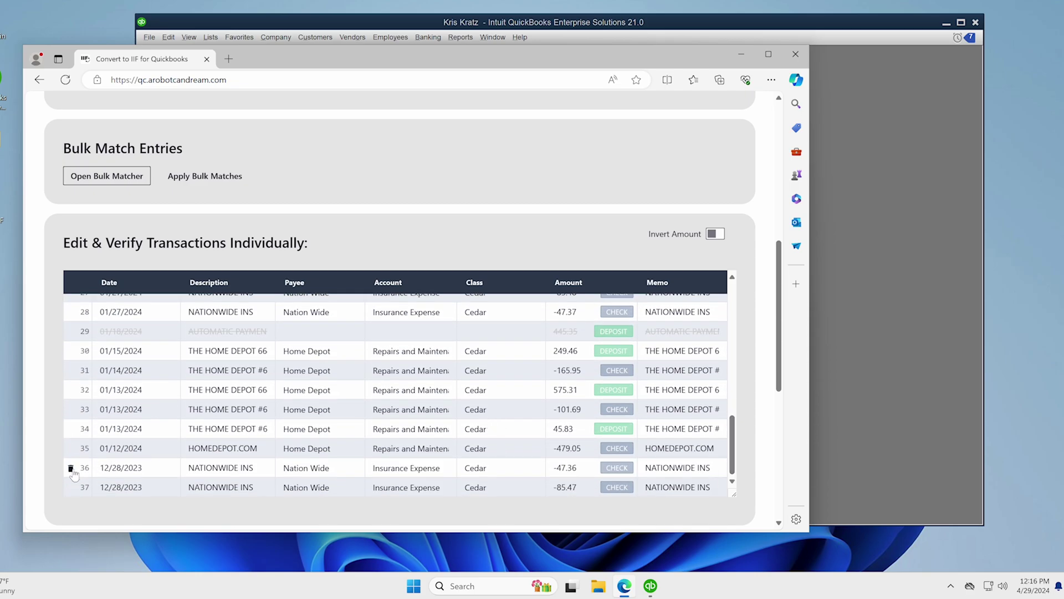
pyautogui.click(71, 467)
# - Enter the confirmation e-mail address, request a verification code, and paste in the received code
pyautogui.scroll(-5, 753, 346)
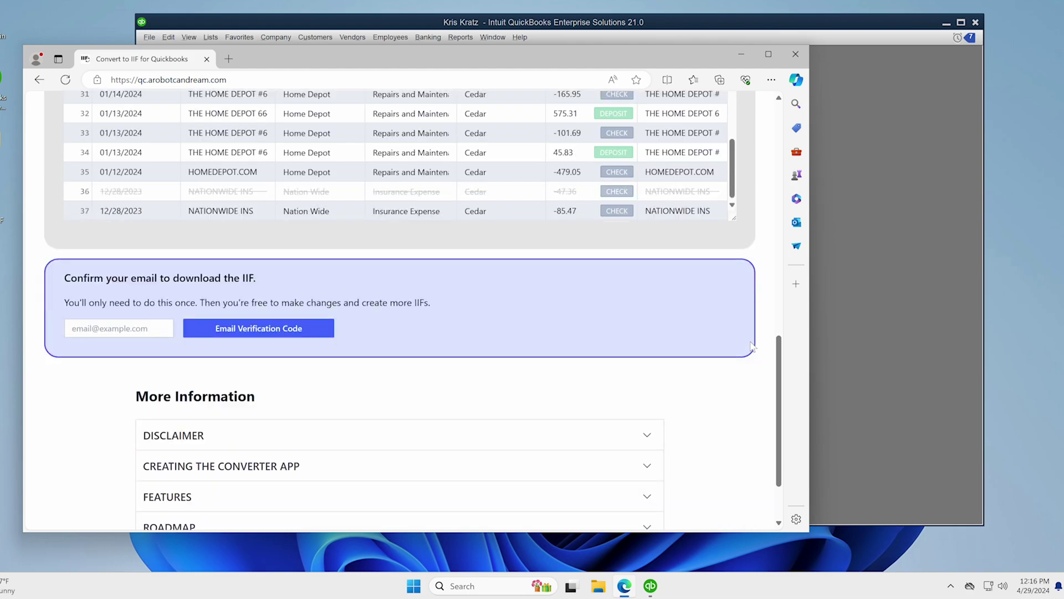
pyautogui.click(147, 277)
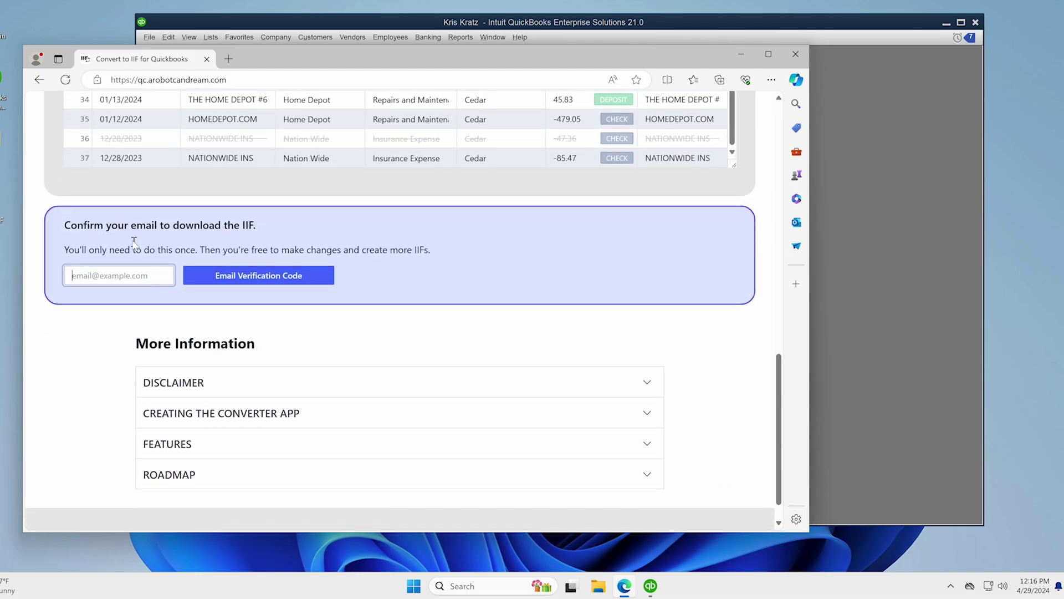
pyautogui.click(211, 275)
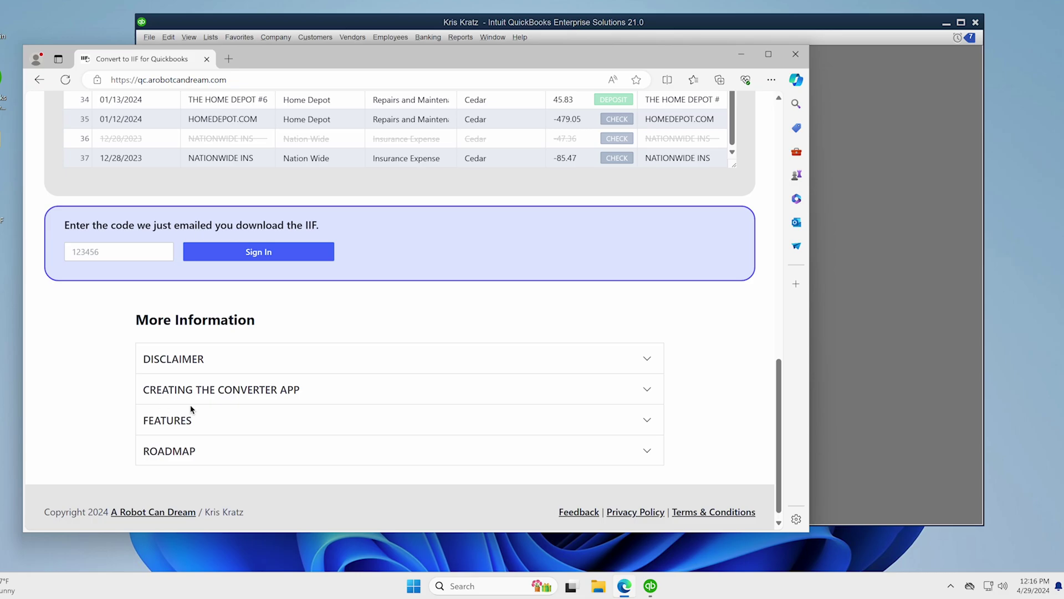
pyautogui.click(119, 249)
pyautogui.hotkey('ctrl', 'v')
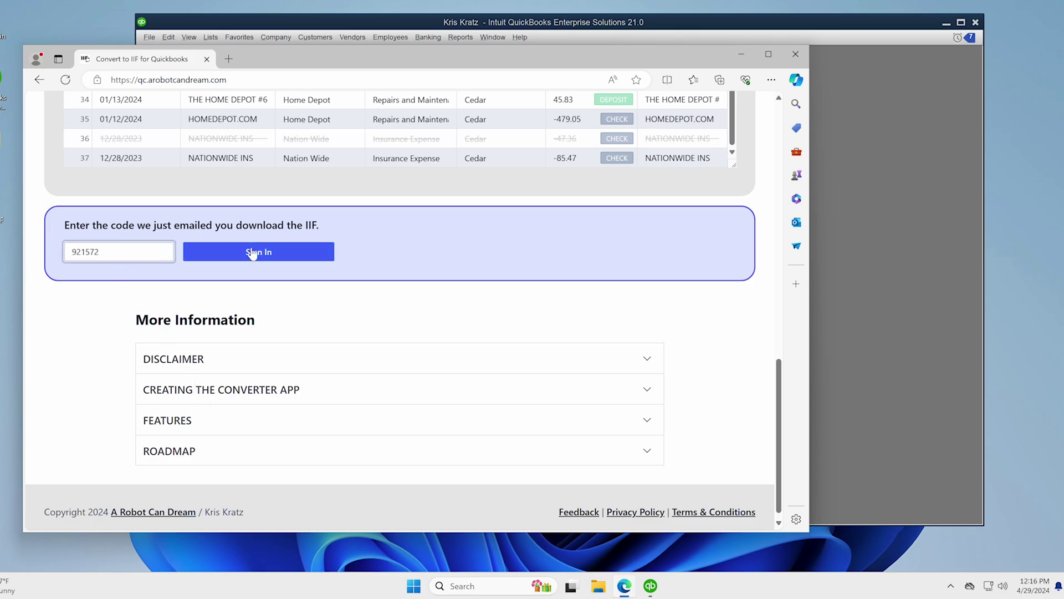
# - Sign in with the code, generate the IIF, and open its raw text
pyautogui.click(252, 252)
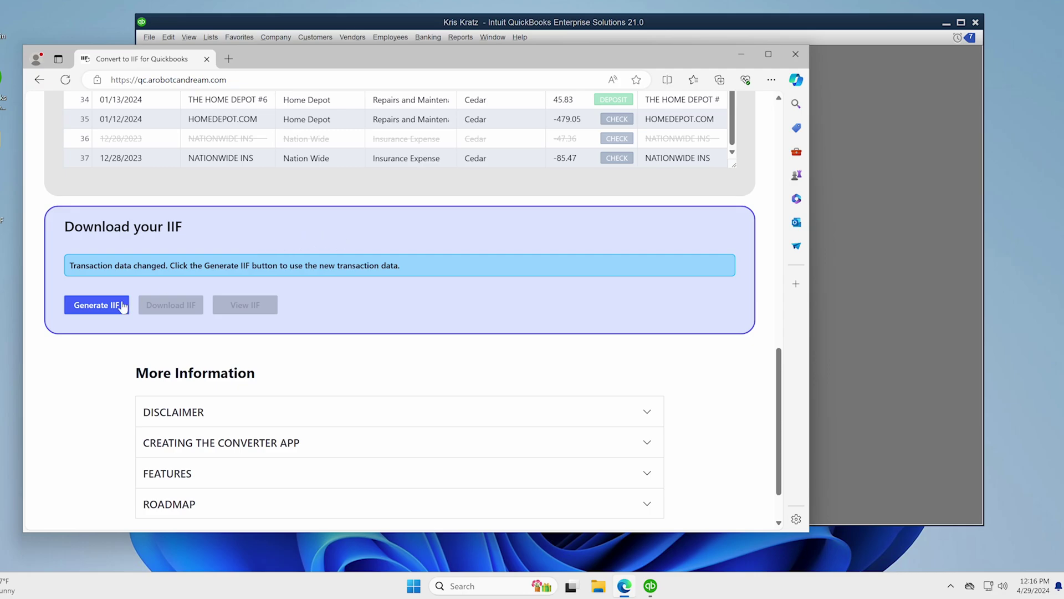
pyautogui.click(120, 305)
pyautogui.click(238, 266)
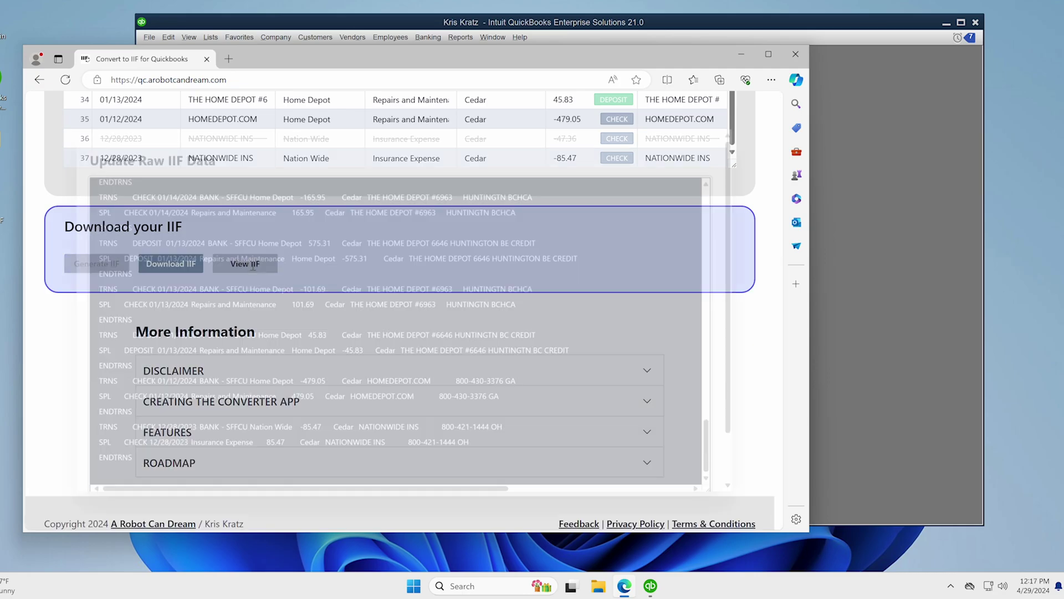
# - Review the raw IIF account and payee lines, including Repairs and Maintenance:Paint and Nation Wide
pyautogui.scroll(-1, 113, 206)
pyautogui.scroll(15, 116, 207)
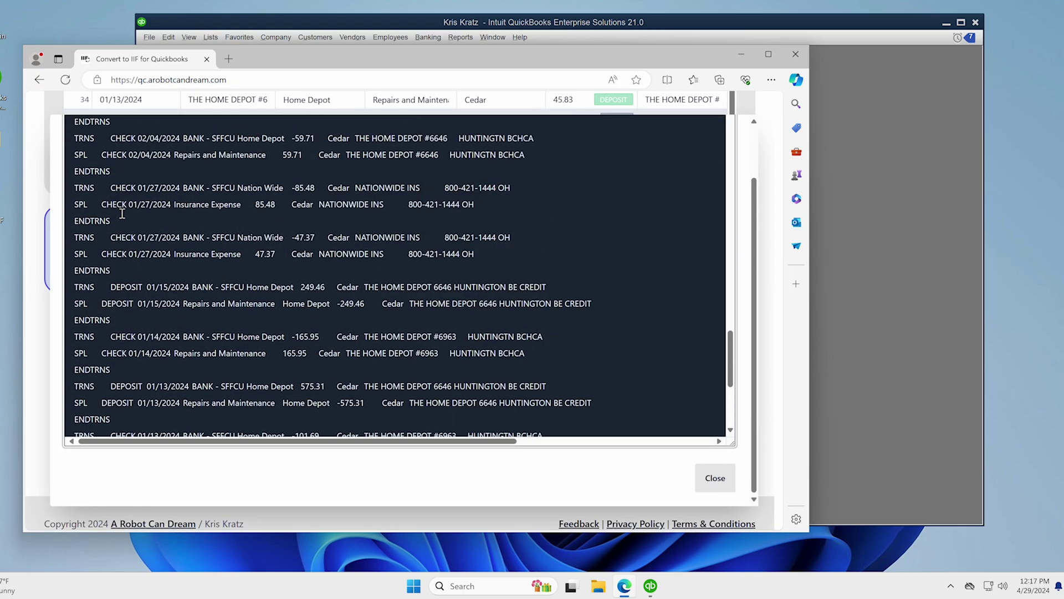
pyautogui.scroll(1, 701, 155)
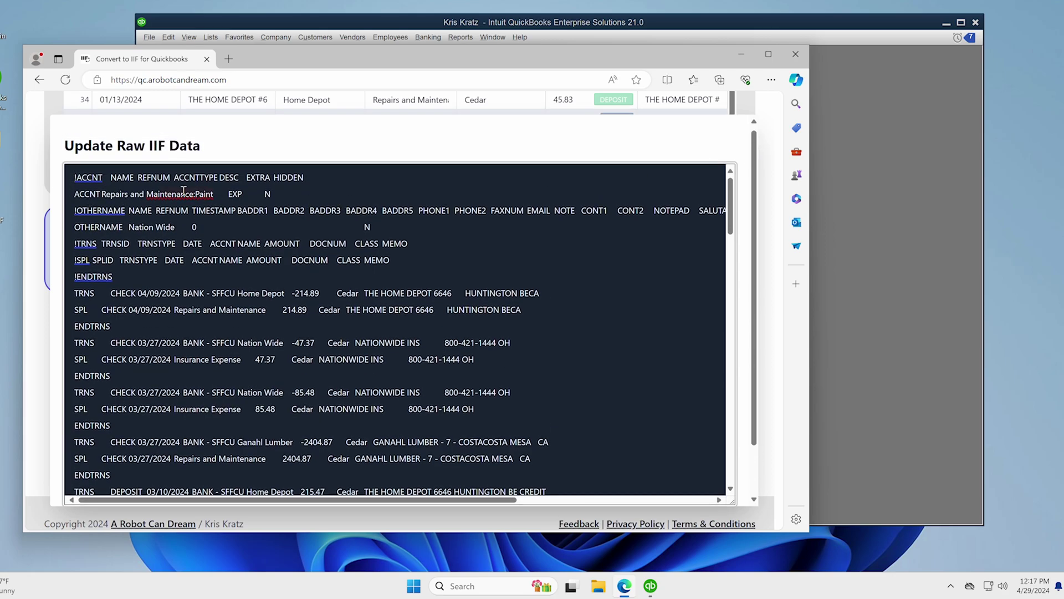
pyautogui.moveTo(122, 191)
pyautogui.mouseDown()
pyautogui.moveTo(286, 194)
pyautogui.moveTo(37, 202)
pyautogui.mouseUp()
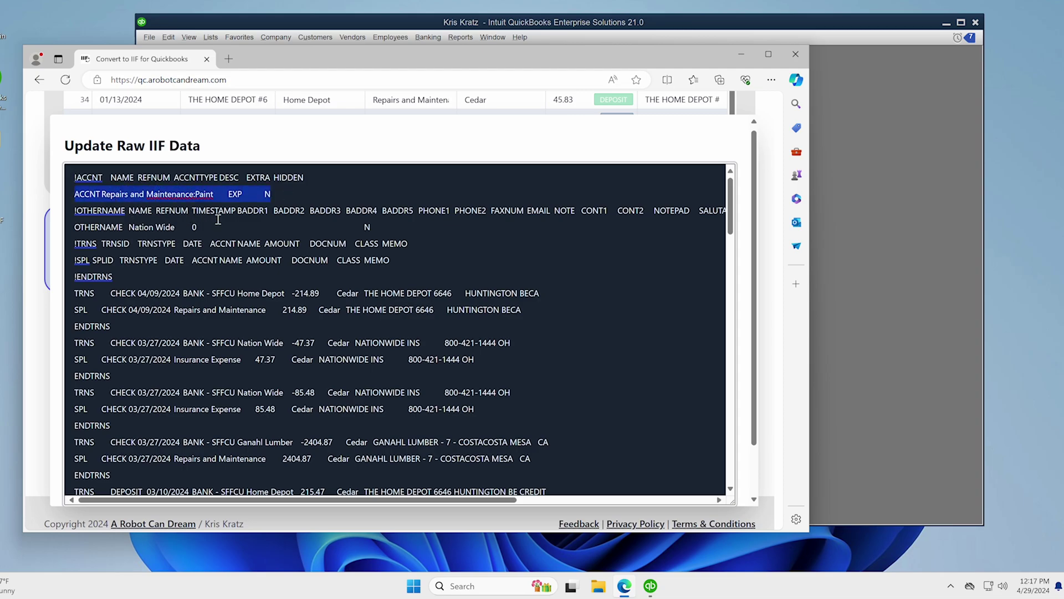
pyautogui.moveTo(219, 224); pyautogui.dragTo(57, 219)
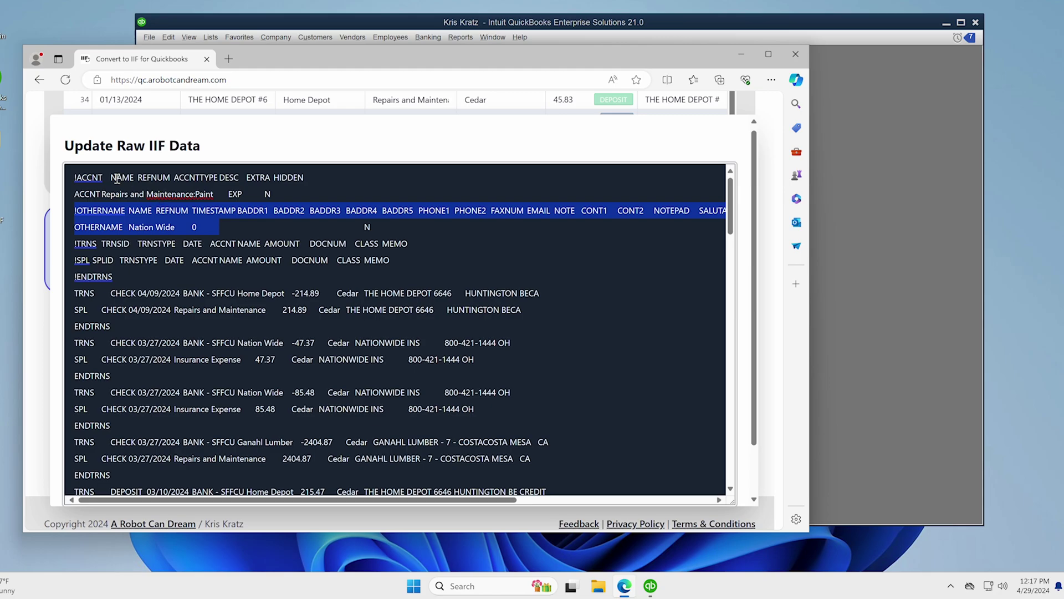
pyautogui.moveTo(74, 179); pyautogui.dragTo(219, 231)
pyautogui.scroll(-5, 119, 235)
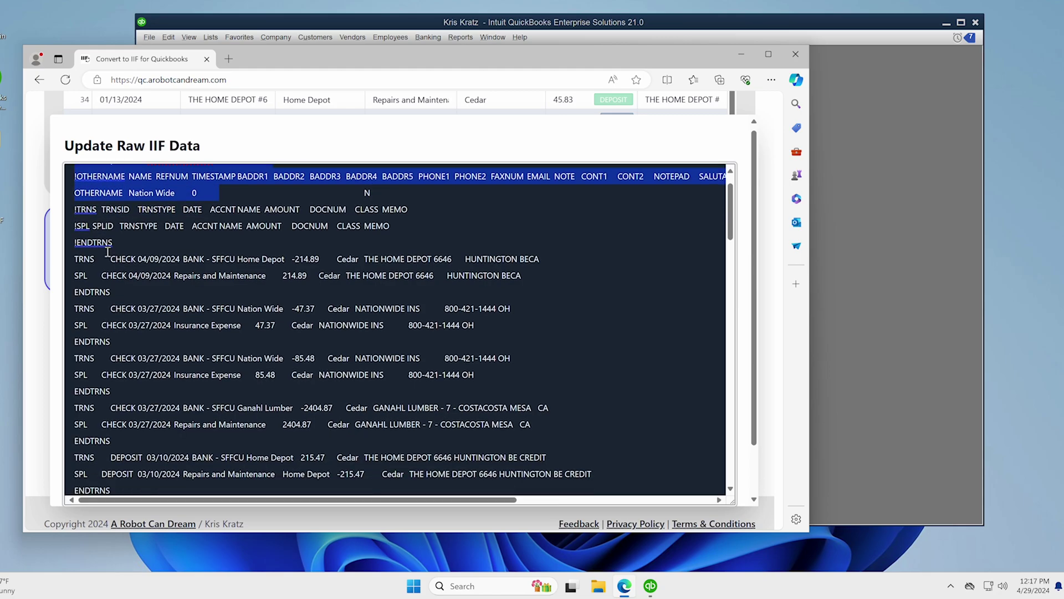
pyautogui.scroll(-15, 127, 232)
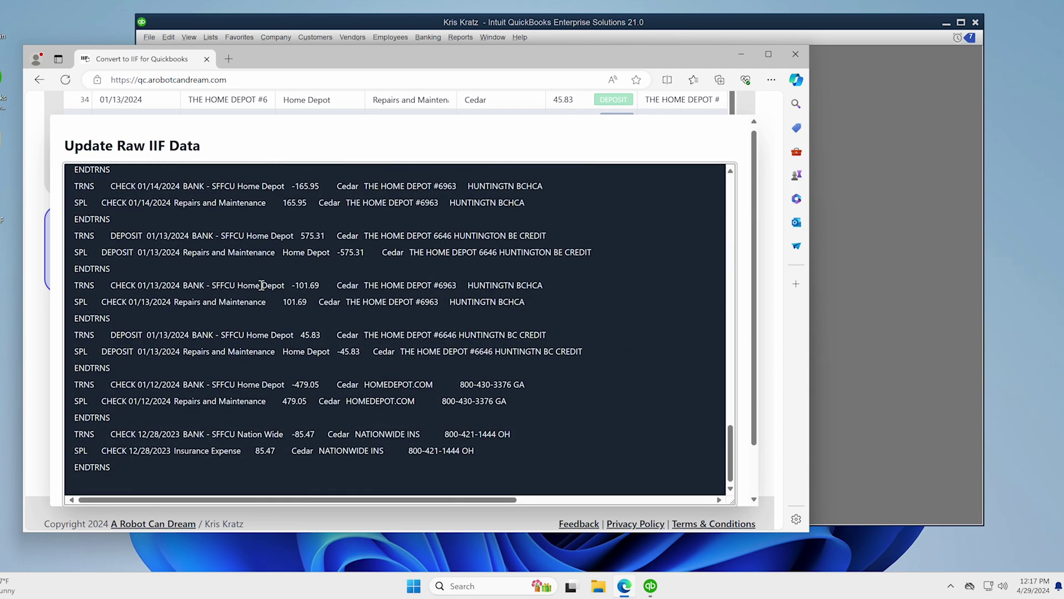
pyautogui.scroll(20, 316, 292)
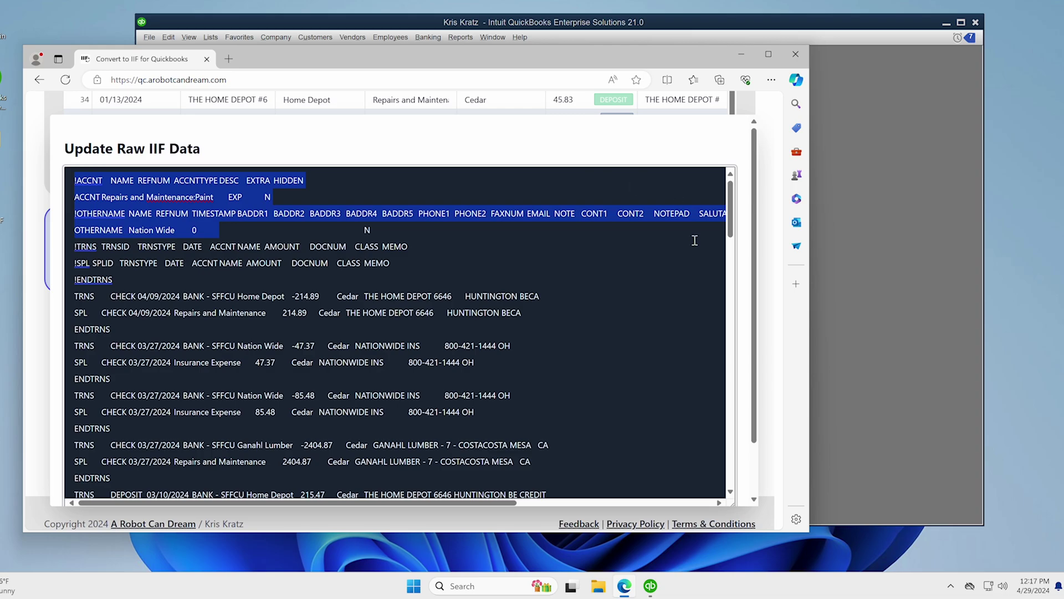
pyautogui.click(779, 252)
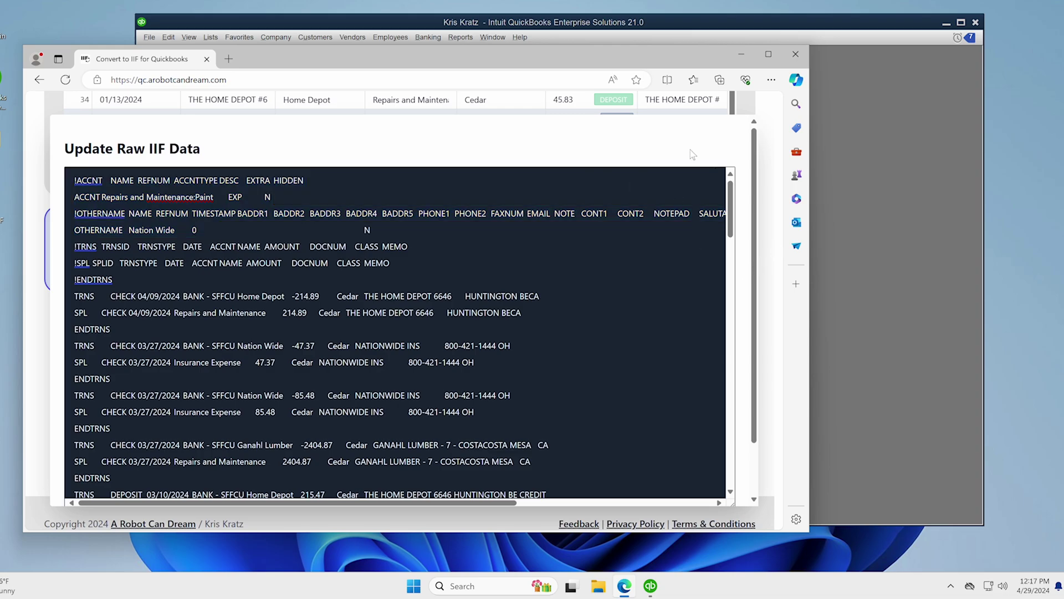
pyautogui.click(567, 118)
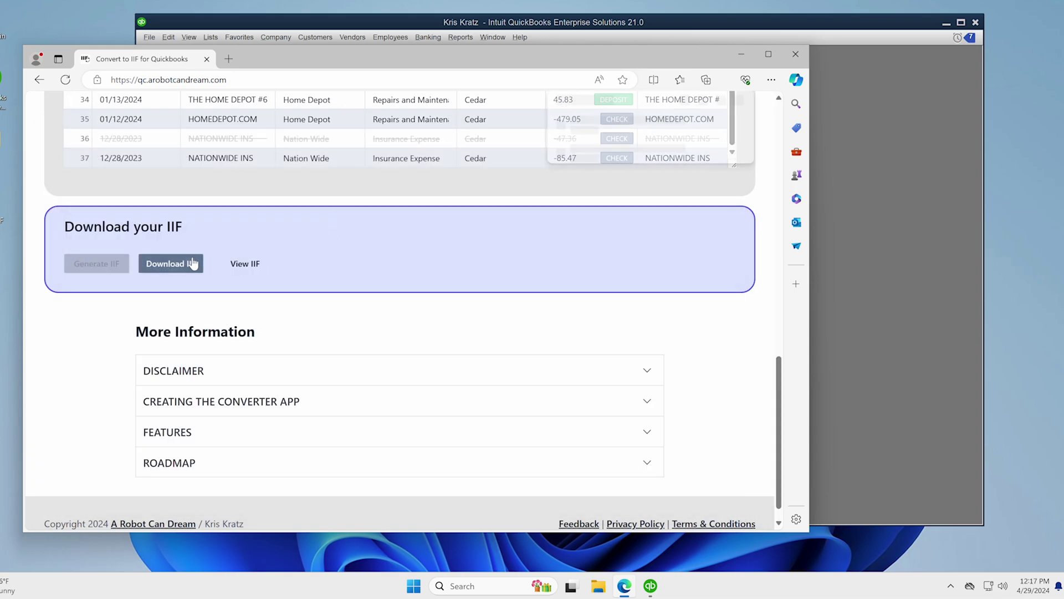
# - Download the BANK - SFFCU IIF file and reload the page to clear all file inputs
pyautogui.click(192, 263)
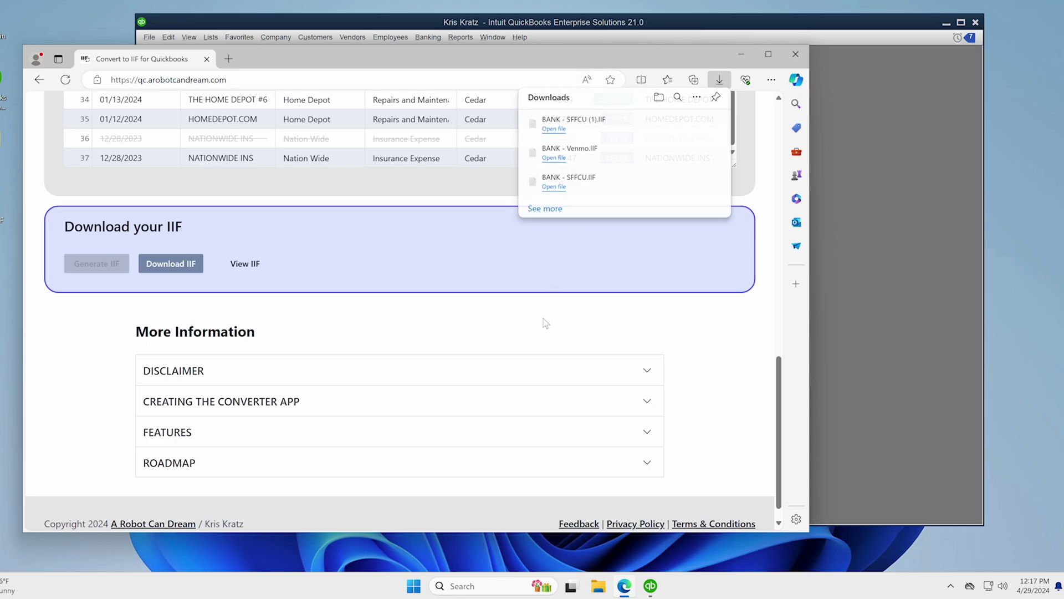
pyautogui.scroll(-1, 429, 287)
pyautogui.scroll(4, 426, 284)
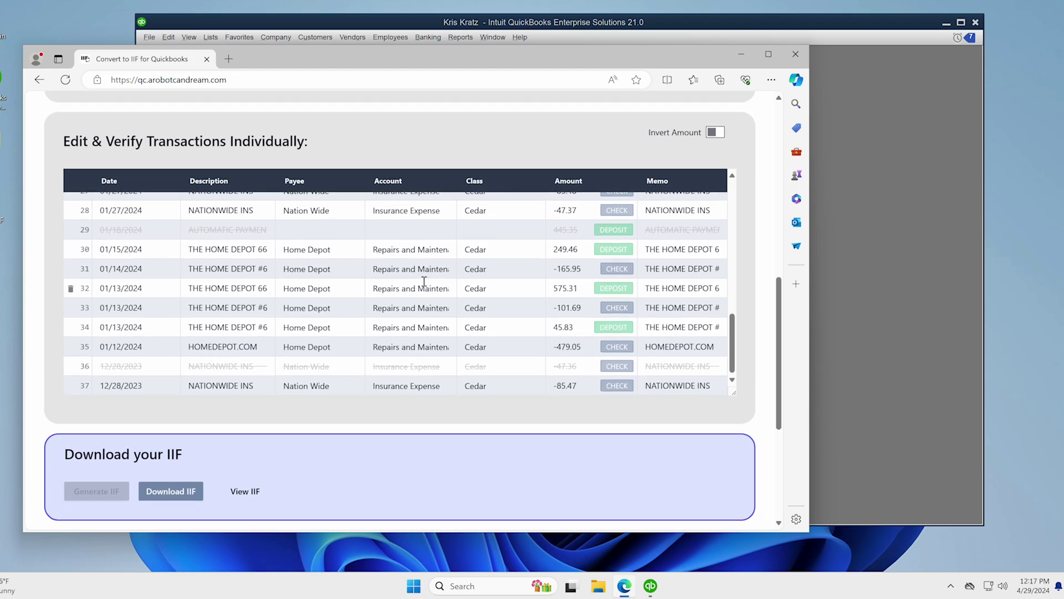
pyautogui.scroll(10, 424, 281)
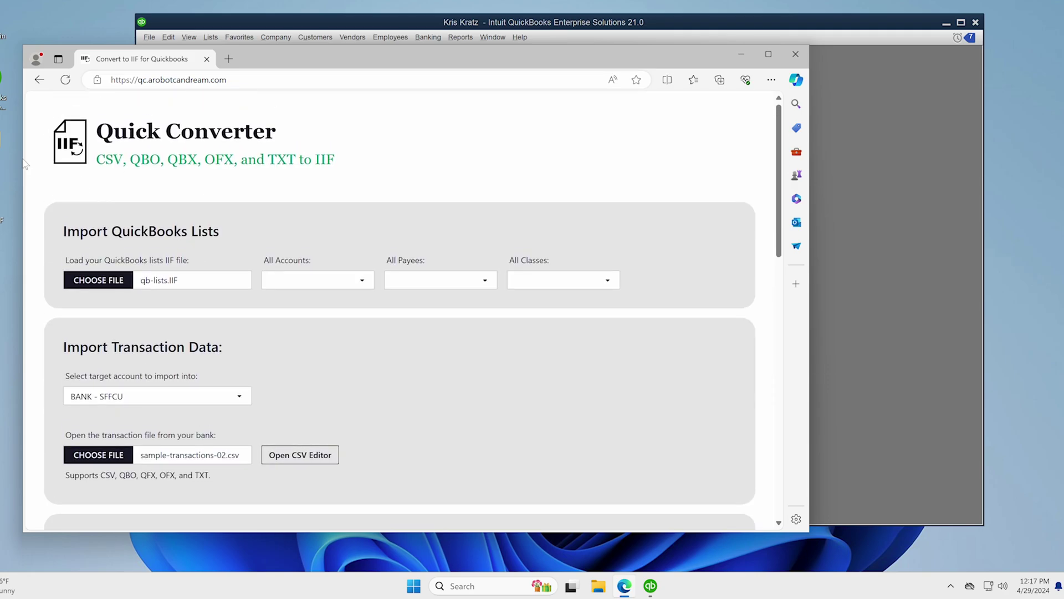
pyautogui.click(64, 80)
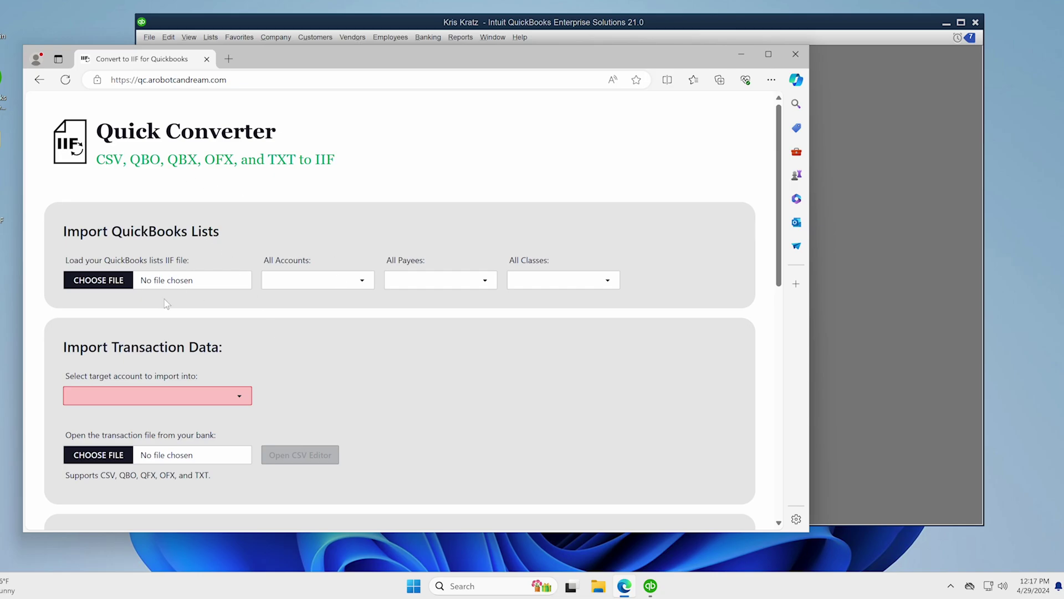
# - Reload qb-lists.IIF as the lists file and set the target account to BANK - Venmo
pyautogui.click(193, 283)
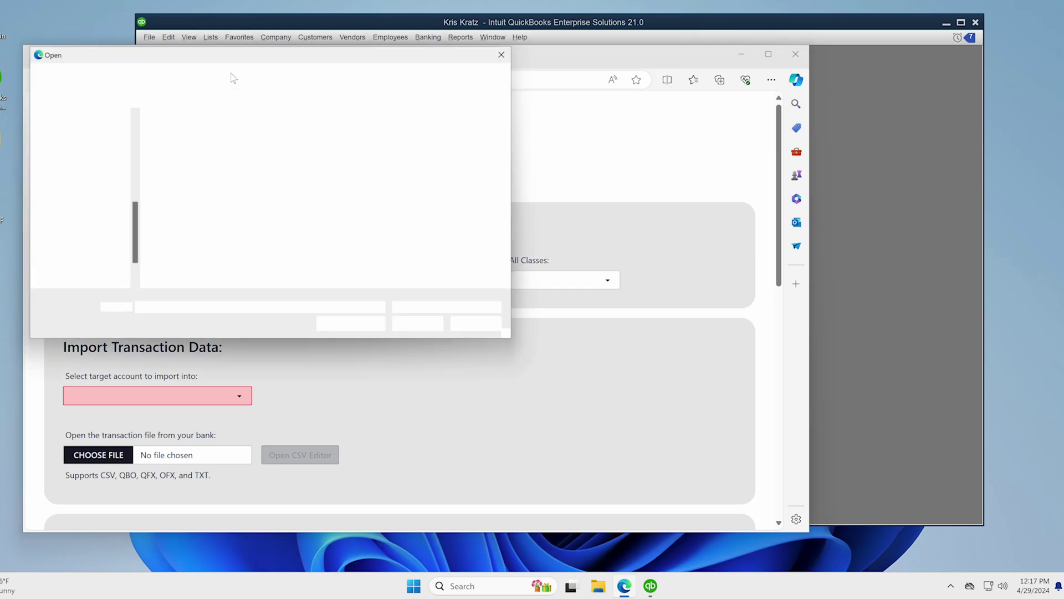
pyautogui.doubleClick(185, 135)
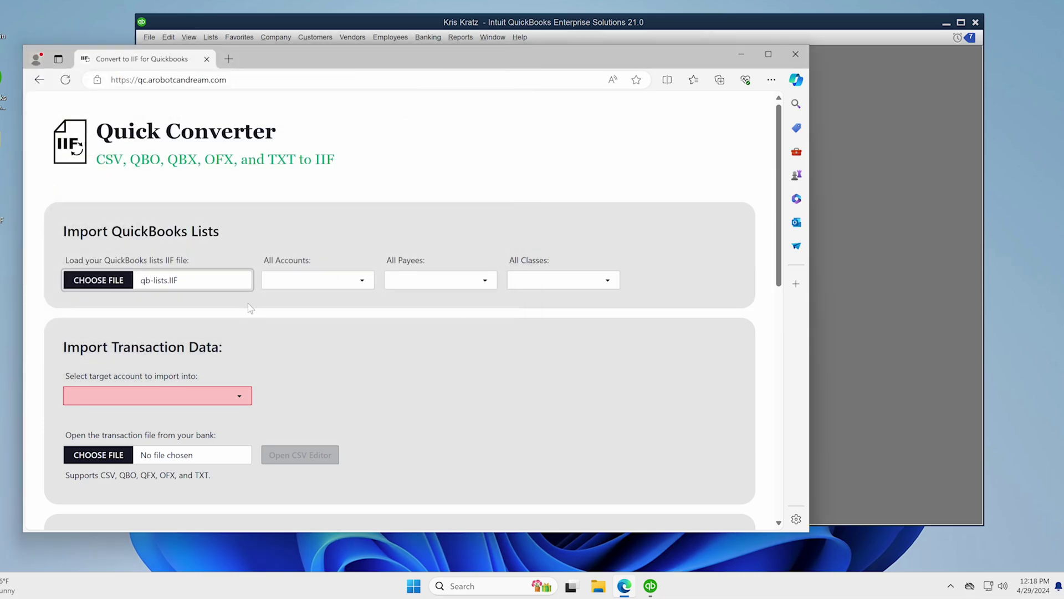
pyautogui.scroll(-2, 221, 294)
pyautogui.click(192, 264)
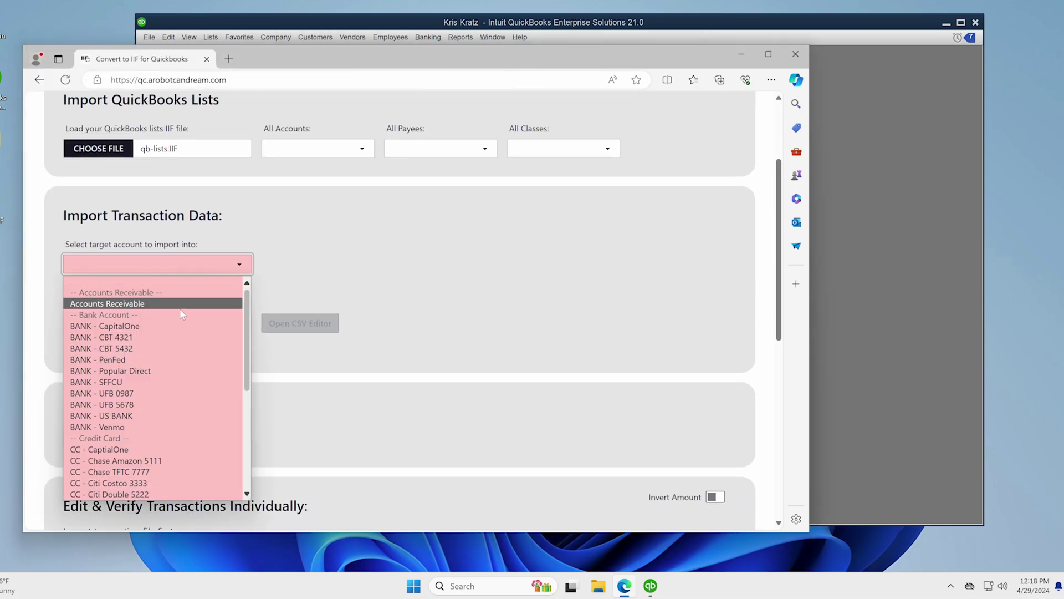
pyautogui.click(189, 428)
# - Load sample-transactions-03-venmo.csv into the CSV Adjustments window
pyautogui.scroll(2, 302, 388)
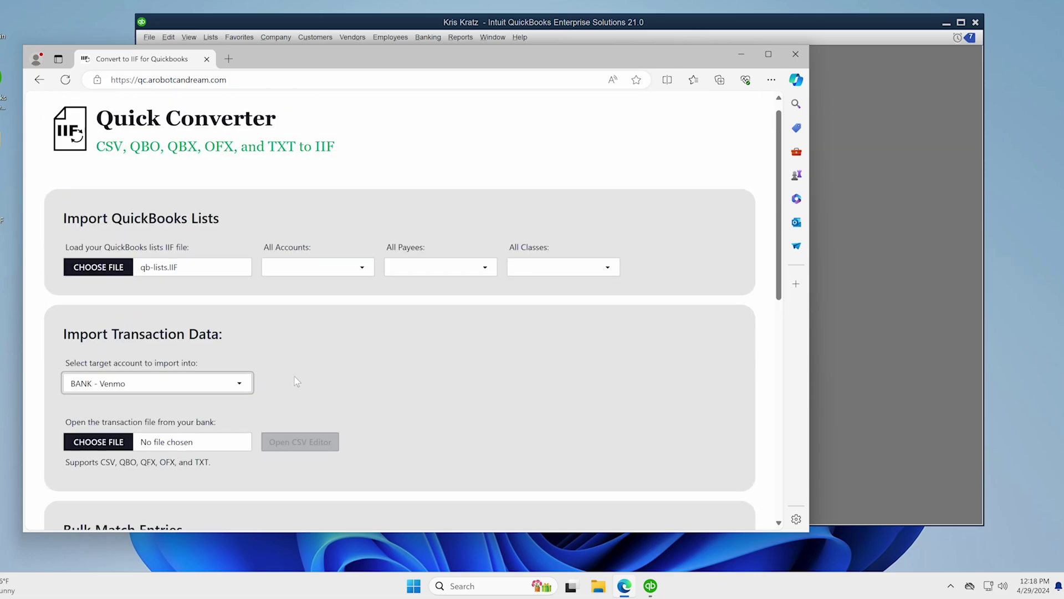
pyautogui.scroll(-2, 266, 333)
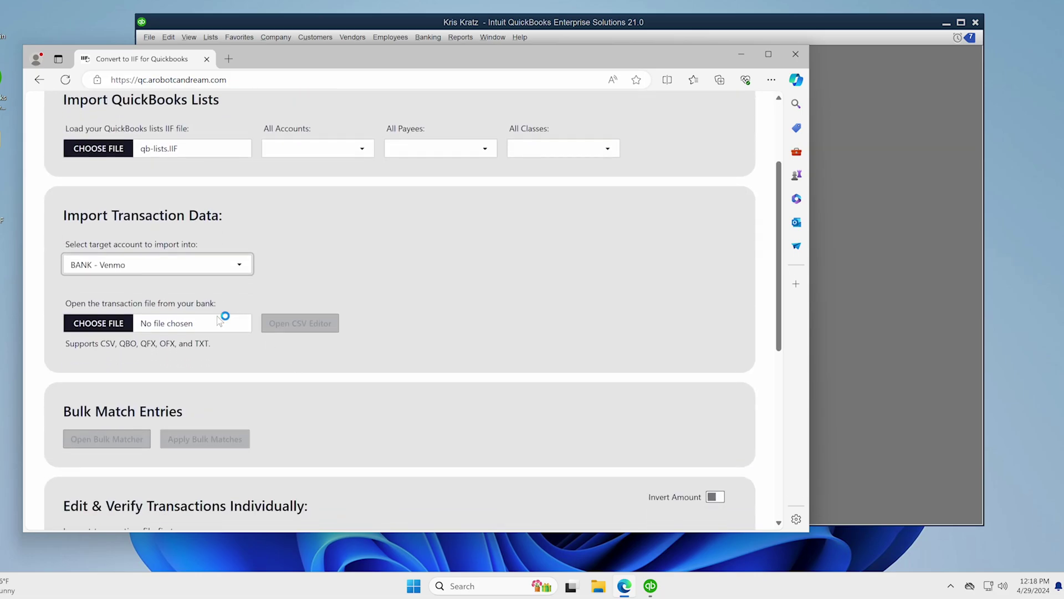
pyautogui.scroll(-1, 230, 191)
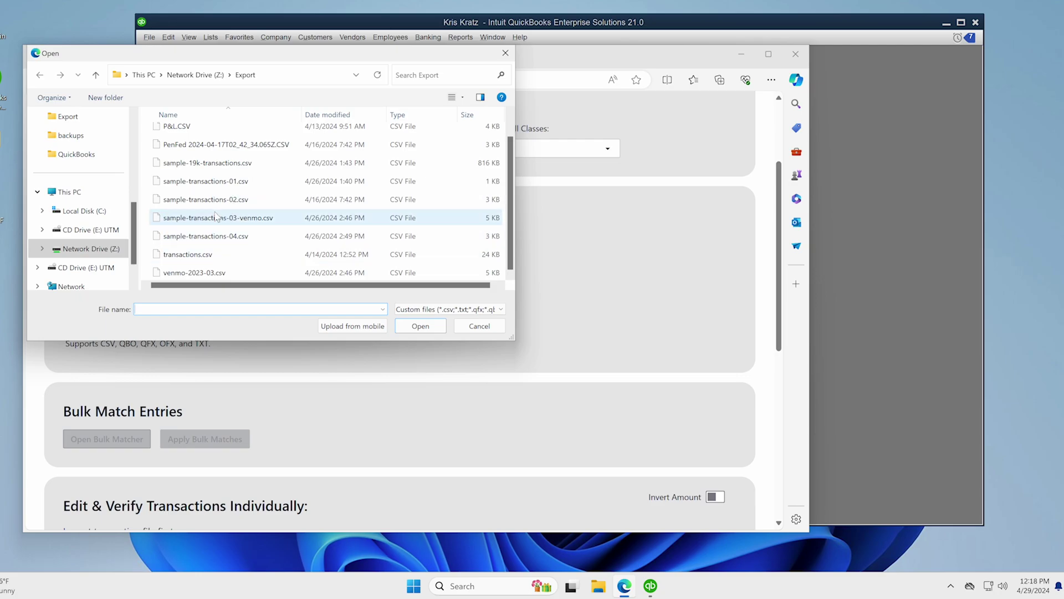
pyautogui.doubleClick(217, 218)
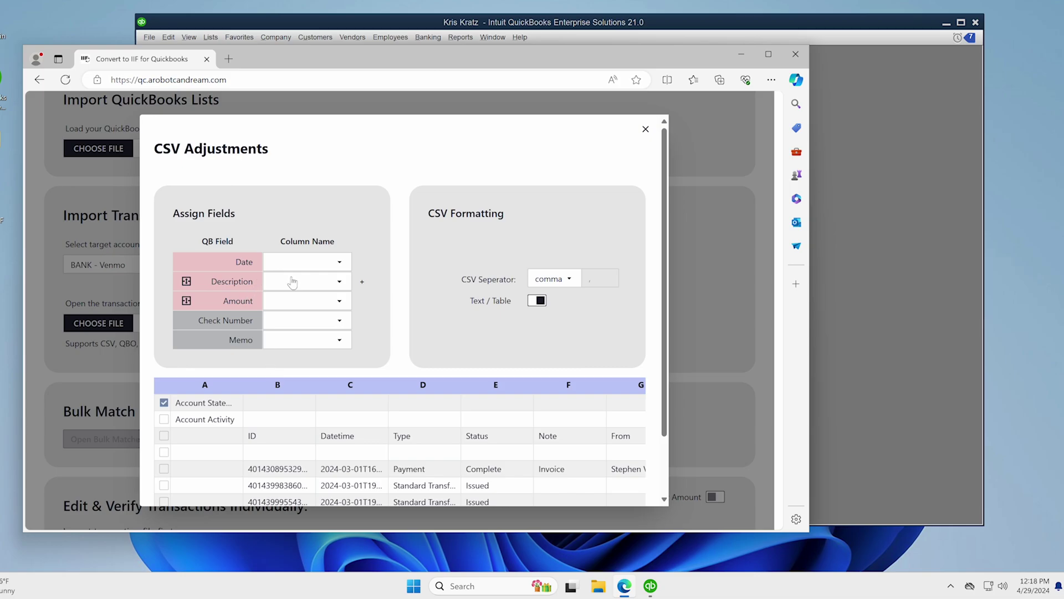
# - Make the ID row the header row instead of the Account Statement row, then list the Date column choices
pyautogui.scroll(-1, 491, 236)
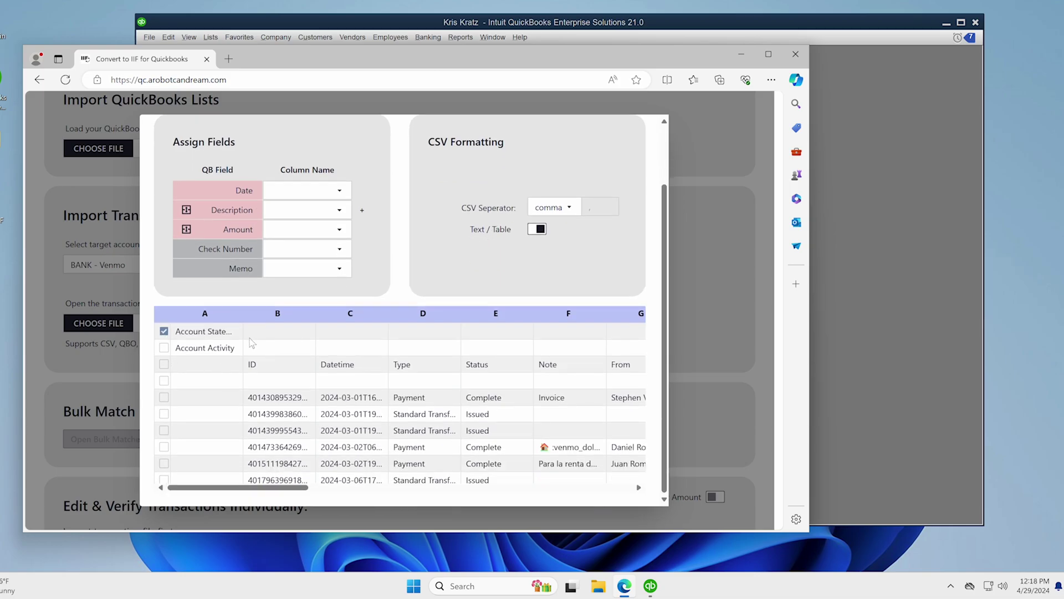
pyautogui.click(164, 364)
pyautogui.click(316, 195)
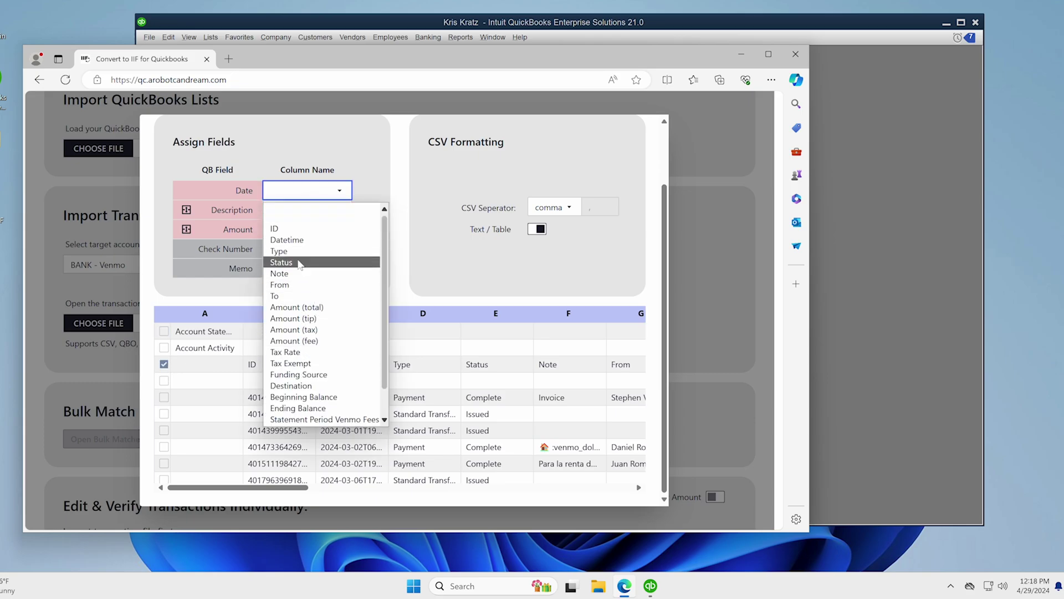
pyautogui.click(238, 354)
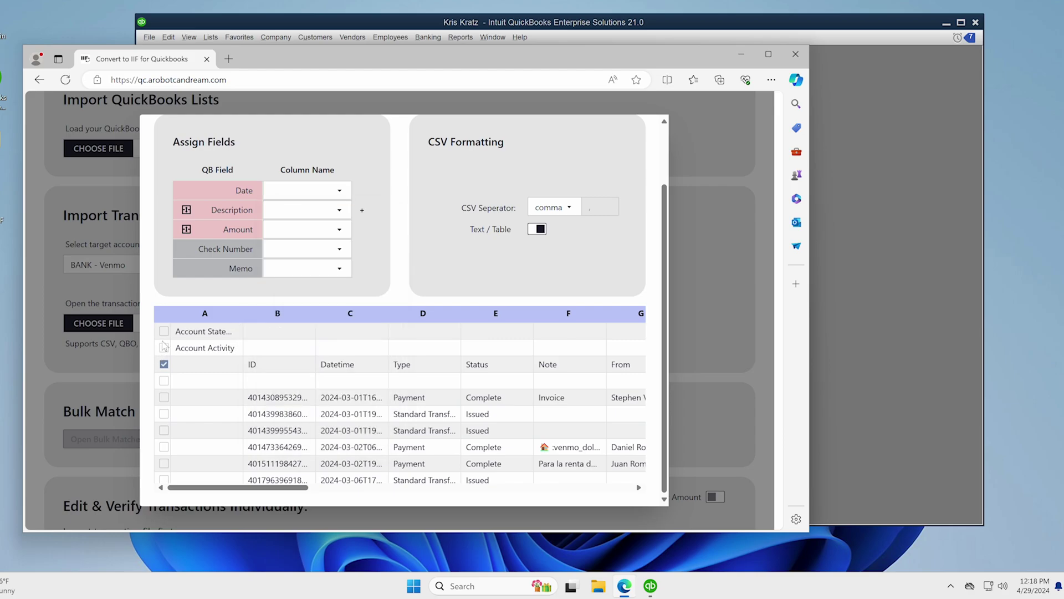
pyautogui.click(177, 329)
pyautogui.click(324, 194)
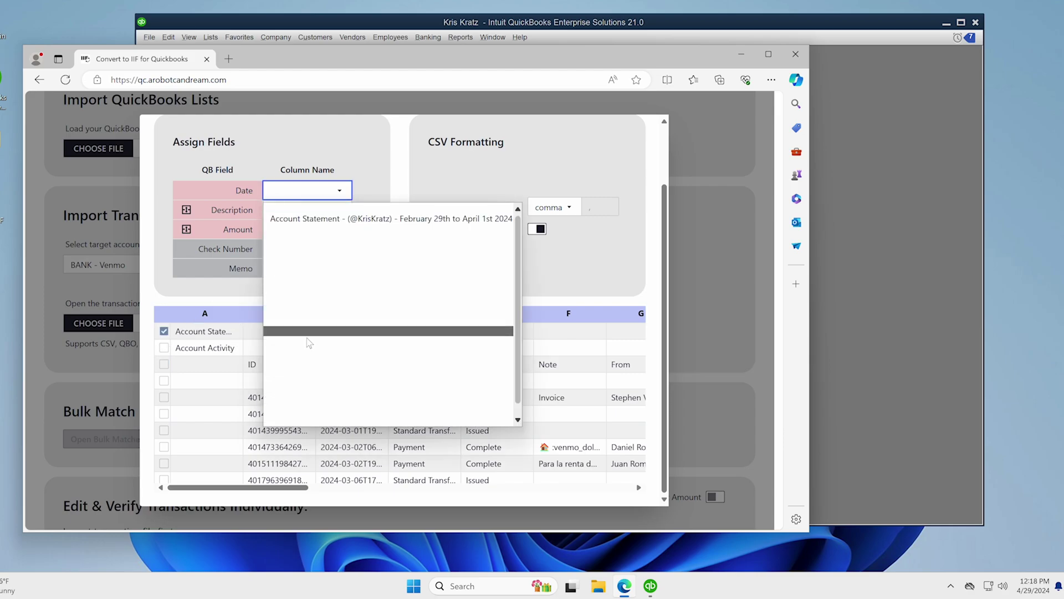
pyautogui.click(217, 330)
pyautogui.click(164, 363)
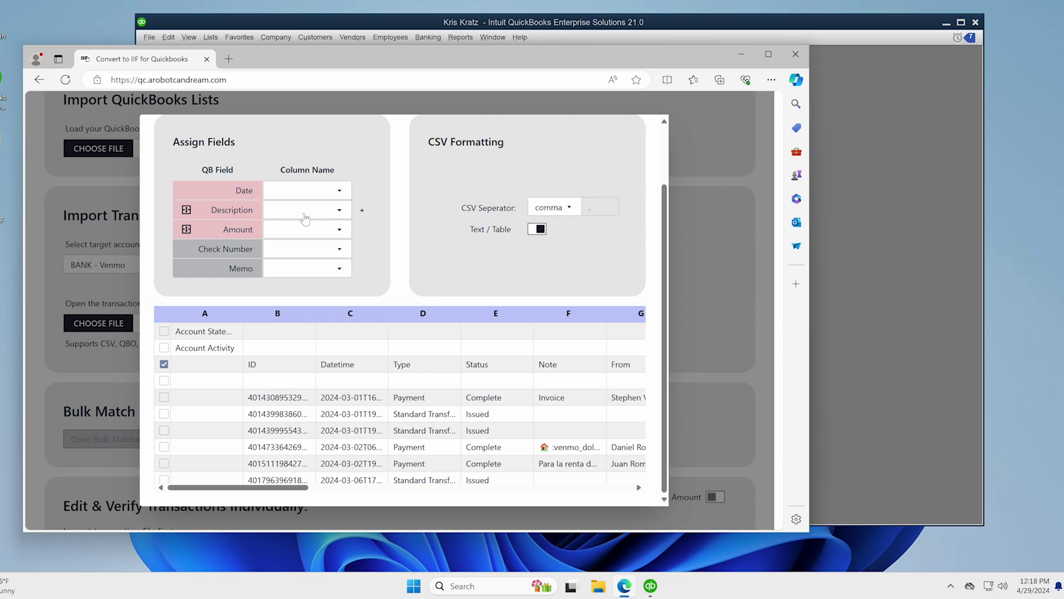
pyautogui.click(304, 190)
# - Map Date to Datetime, Description to From and an added Description 2 to To
pyautogui.click(314, 240)
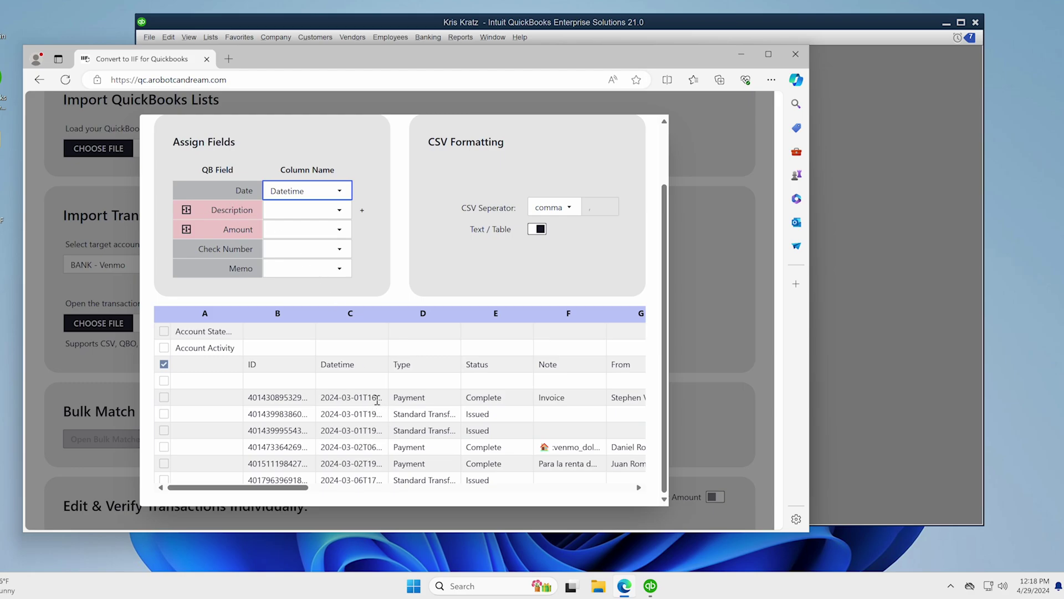
pyautogui.moveTo(294, 490); pyautogui.dragTo(376, 490)
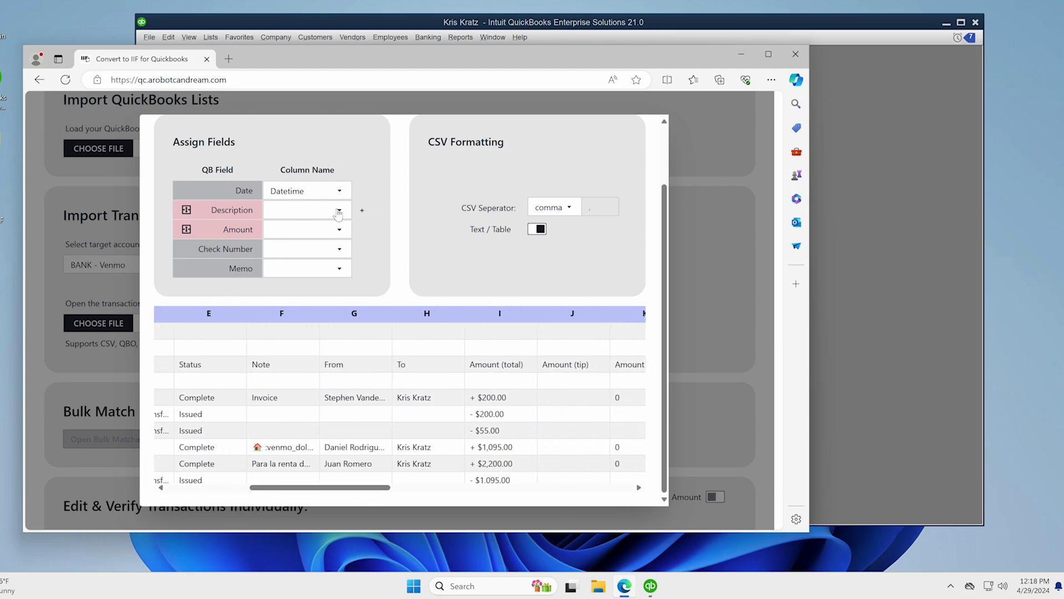
pyautogui.click(336, 210)
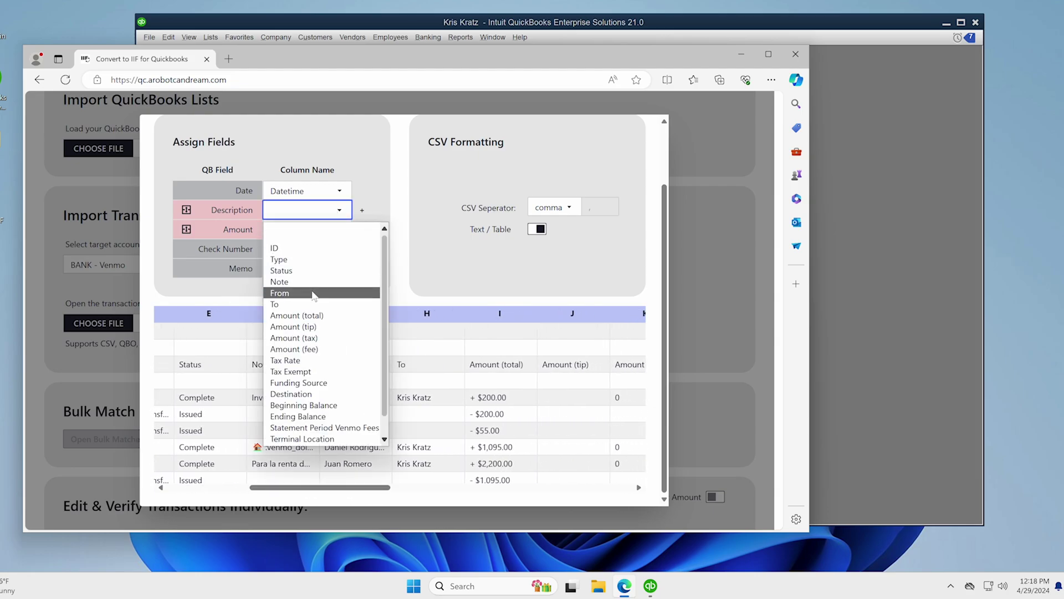
pyautogui.click(312, 292)
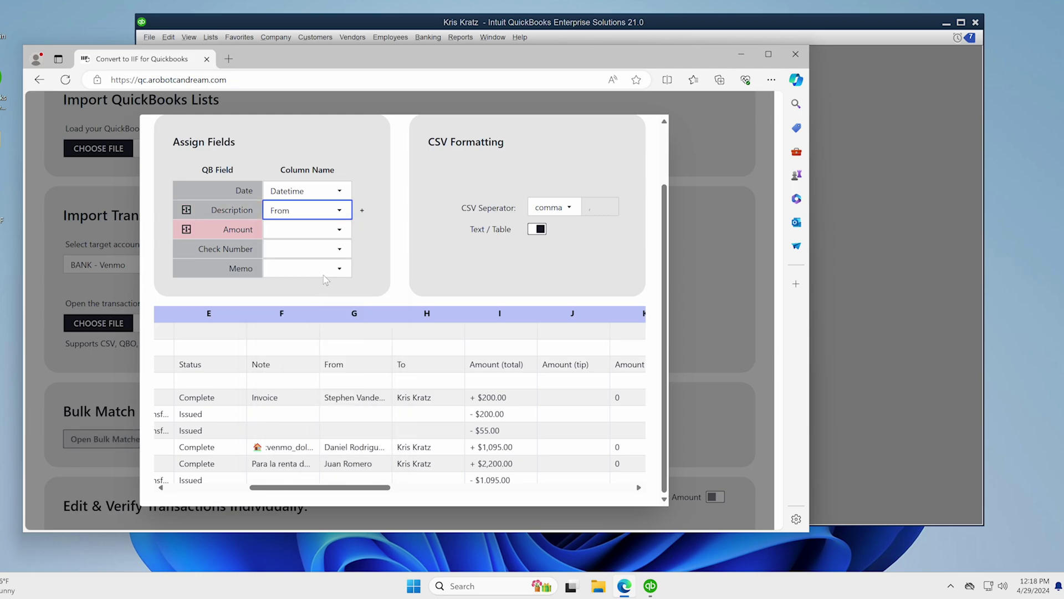
pyautogui.click(362, 210)
pyautogui.click(288, 234)
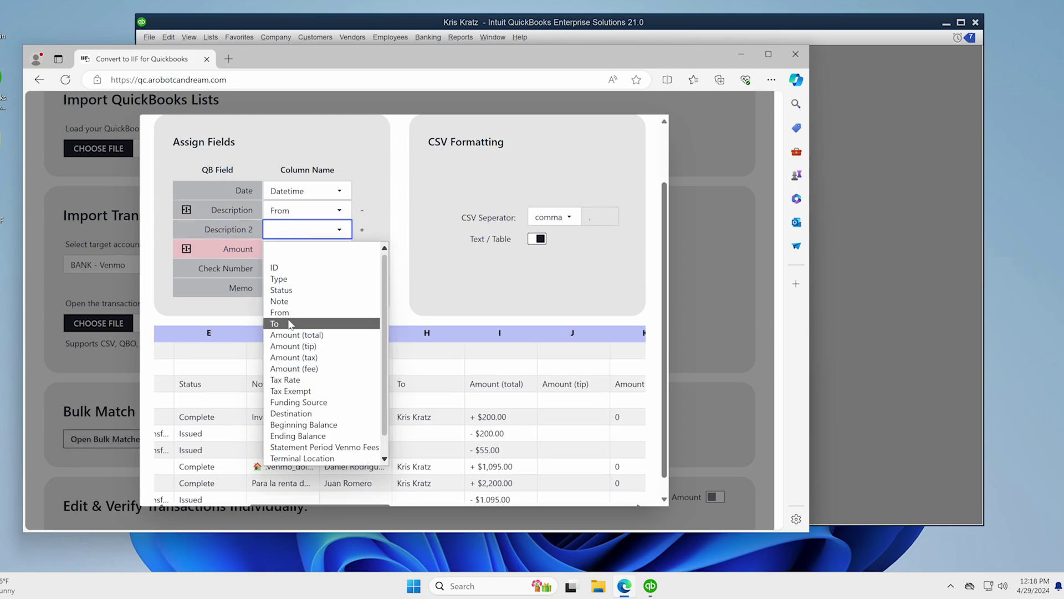
pyautogui.click(291, 319)
# - Add Description 3 mapped to Funding Source and Description 4 mapped to Destination
pyautogui.click(362, 230)
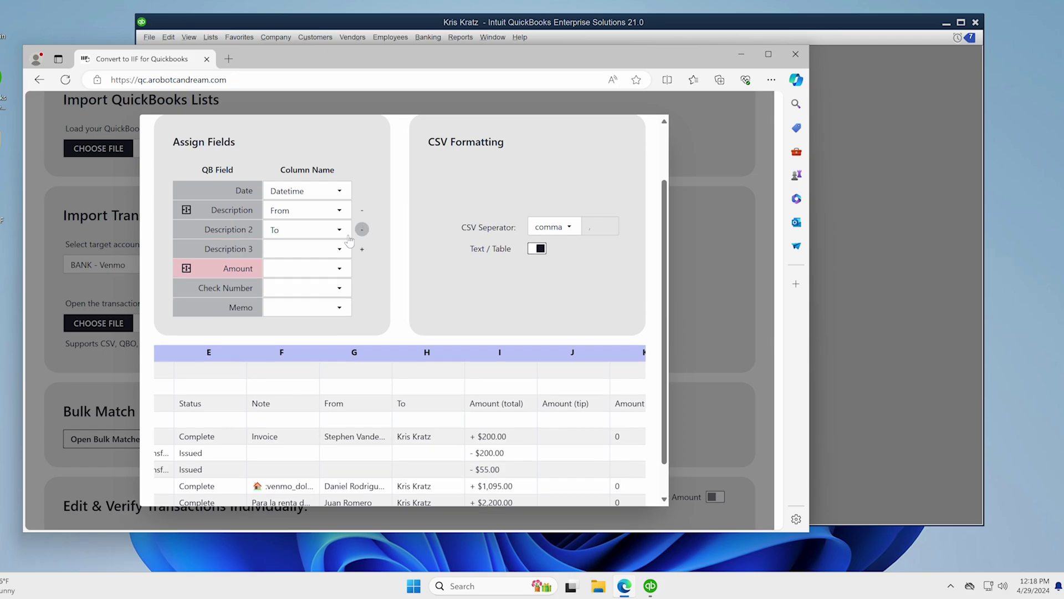
pyautogui.click(309, 249)
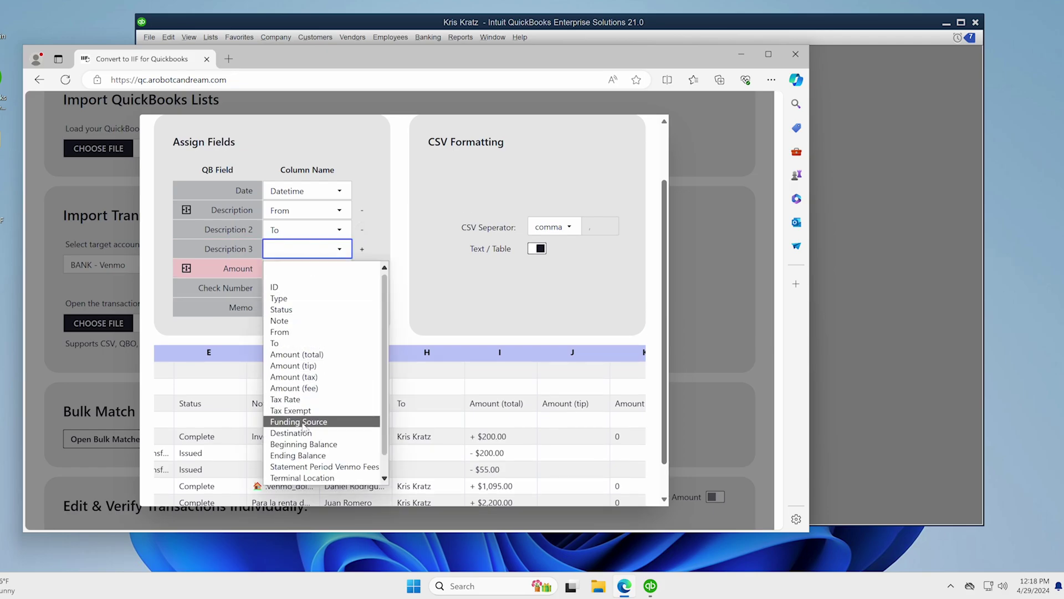
pyautogui.click(300, 421)
pyautogui.click(362, 249)
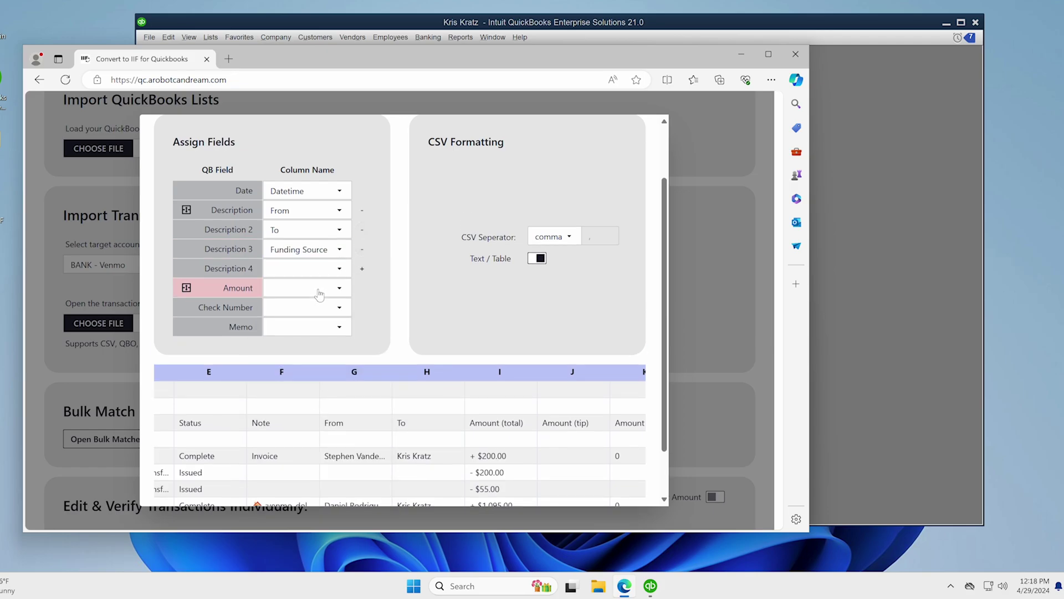
pyautogui.click(319, 270)
pyautogui.click(302, 452)
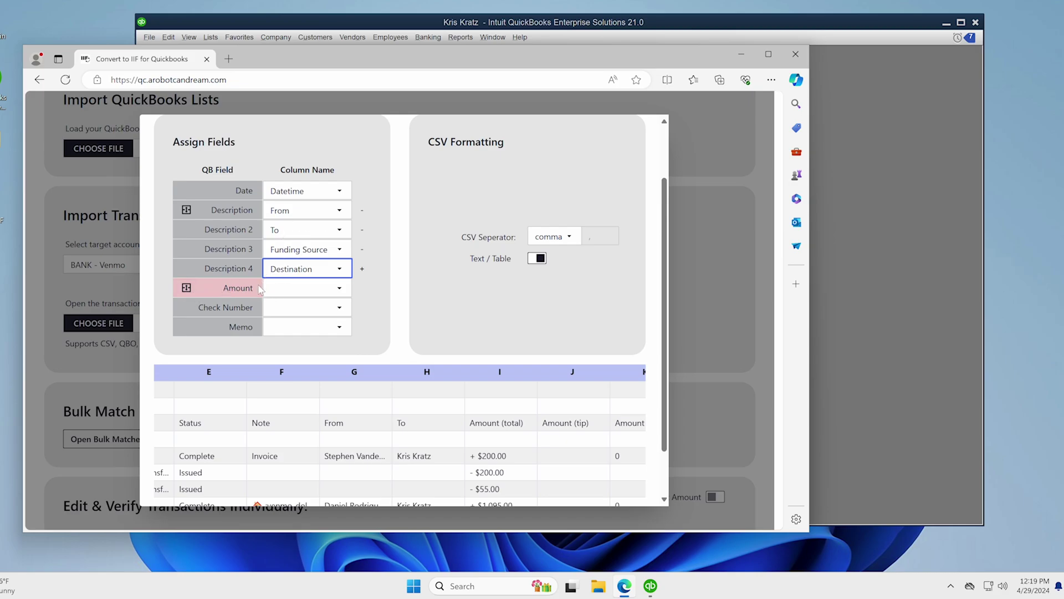
# - Map Amount to Amount (total) and check the preview as raw CSV, then as a table
pyautogui.click(286, 292)
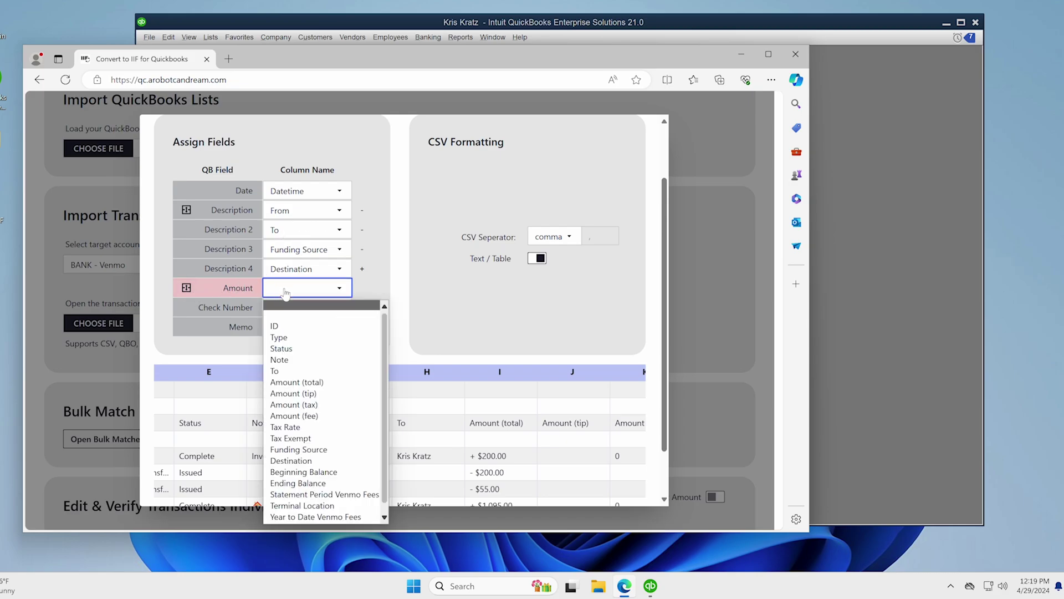
pyautogui.click(297, 383)
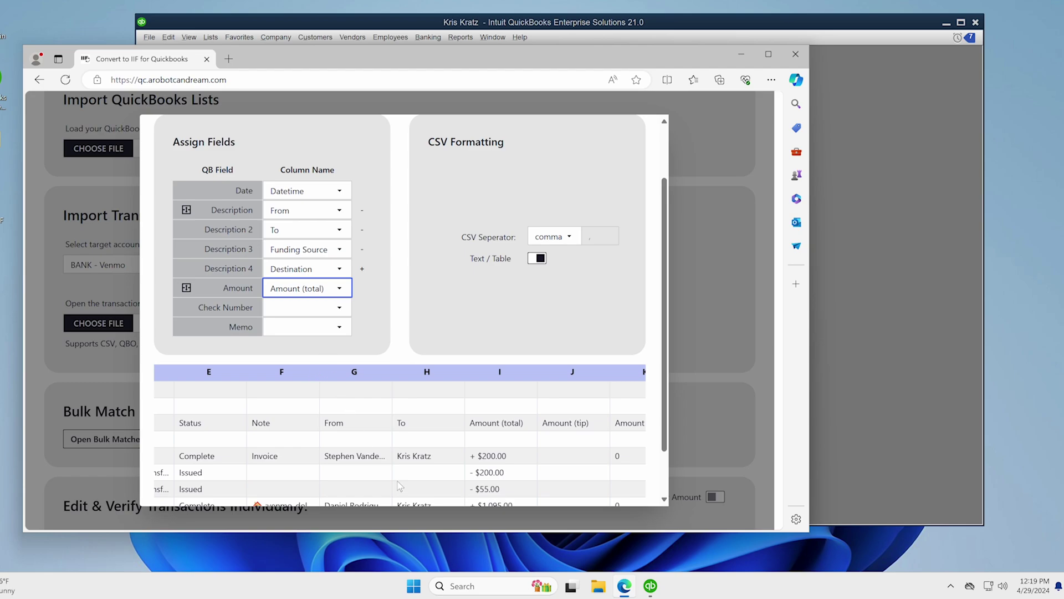
pyautogui.scroll(-1, 477, 438)
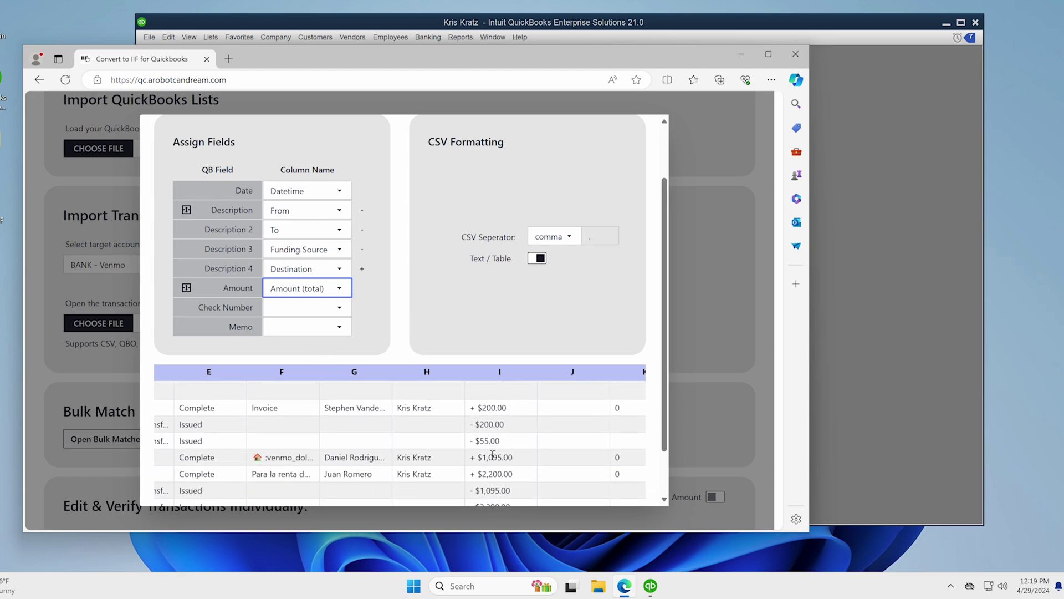
pyautogui.click(432, 313)
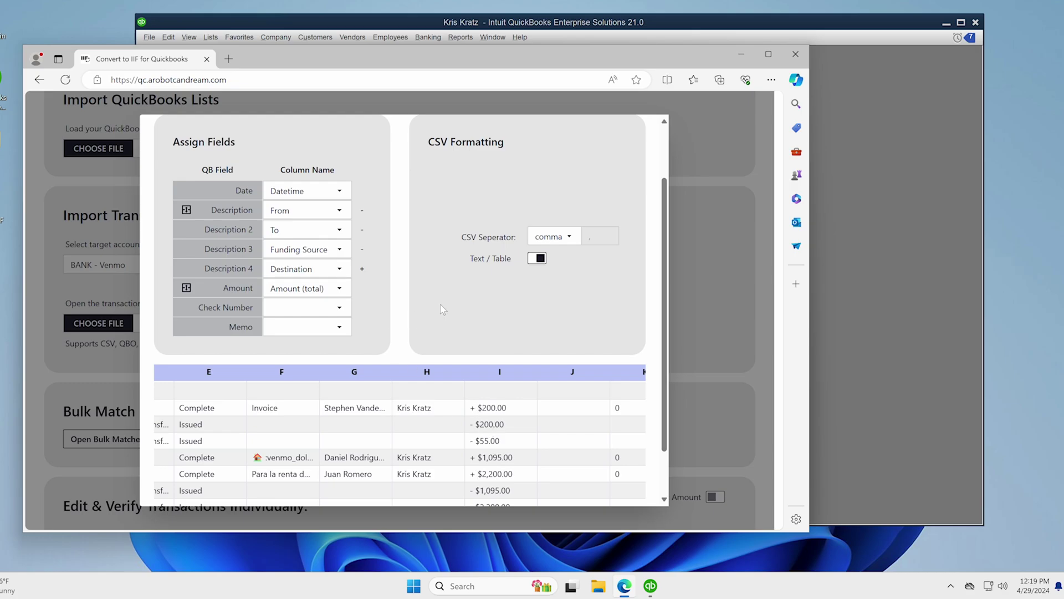
pyautogui.click(537, 260)
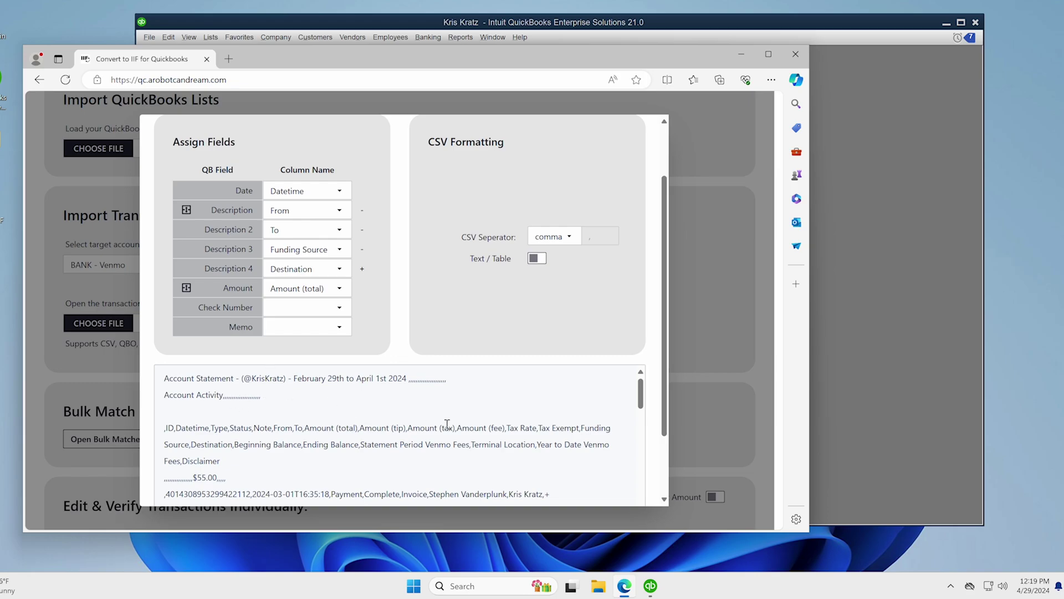
pyautogui.scroll(-2, 460, 426)
pyautogui.scroll(2, 469, 388)
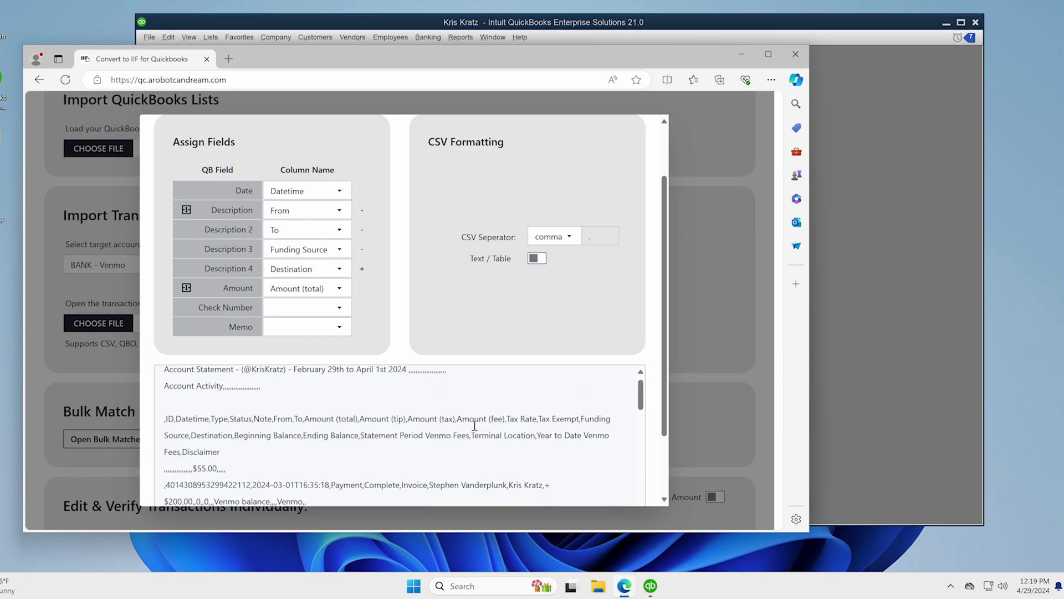
pyautogui.click(538, 259)
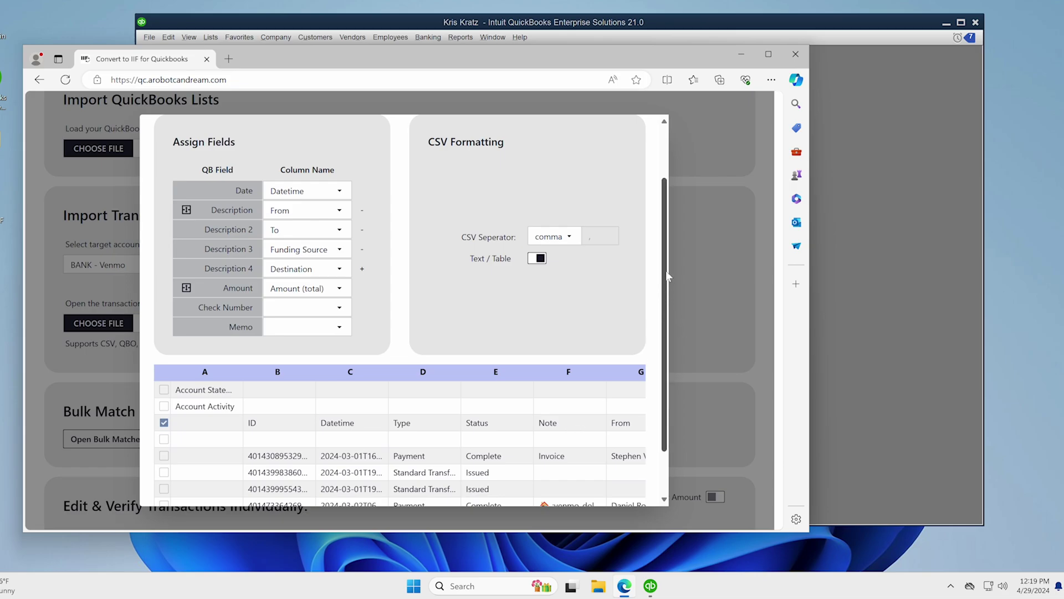
pyautogui.scroll(-1, 667, 276)
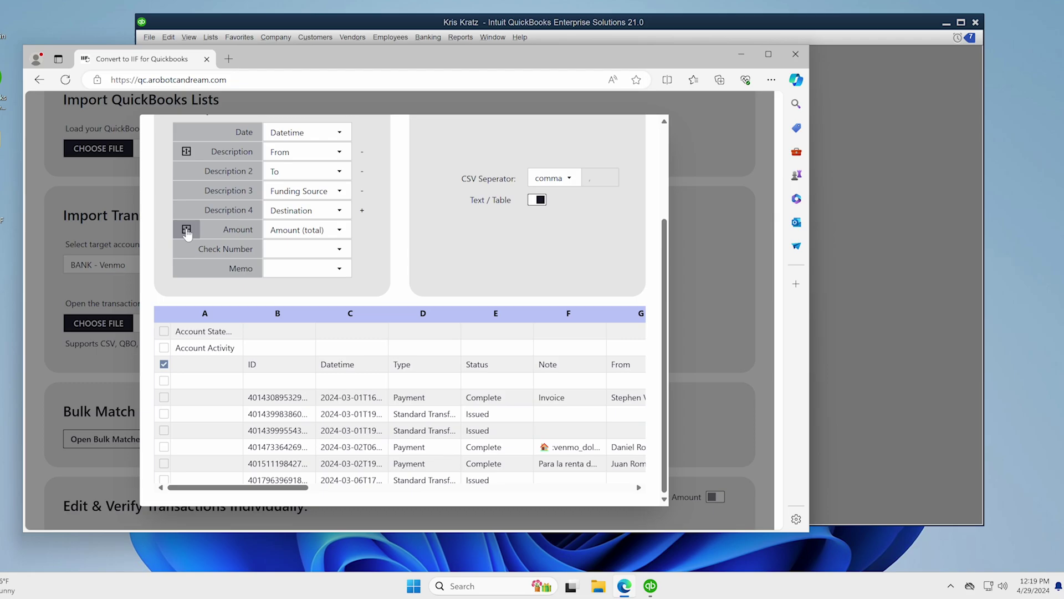
# - Keep Amount as one Amount (total) column rather than Credit/Debit, and split Description into Payee and Account
pyautogui.click(186, 230)
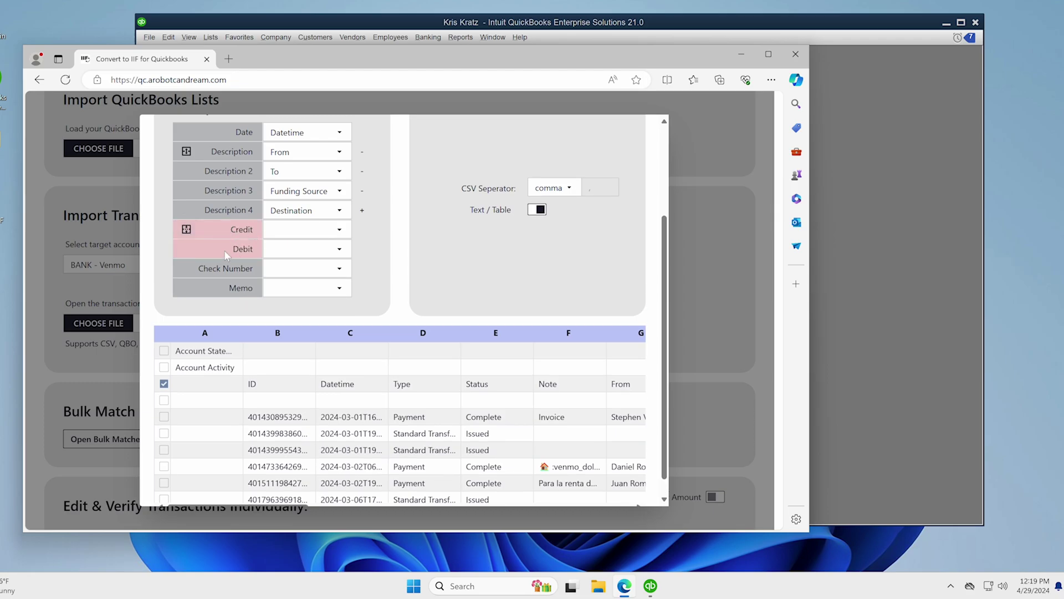
pyautogui.click(186, 230)
pyautogui.click(186, 229)
pyautogui.click(186, 230)
pyautogui.click(186, 231)
pyautogui.click(187, 230)
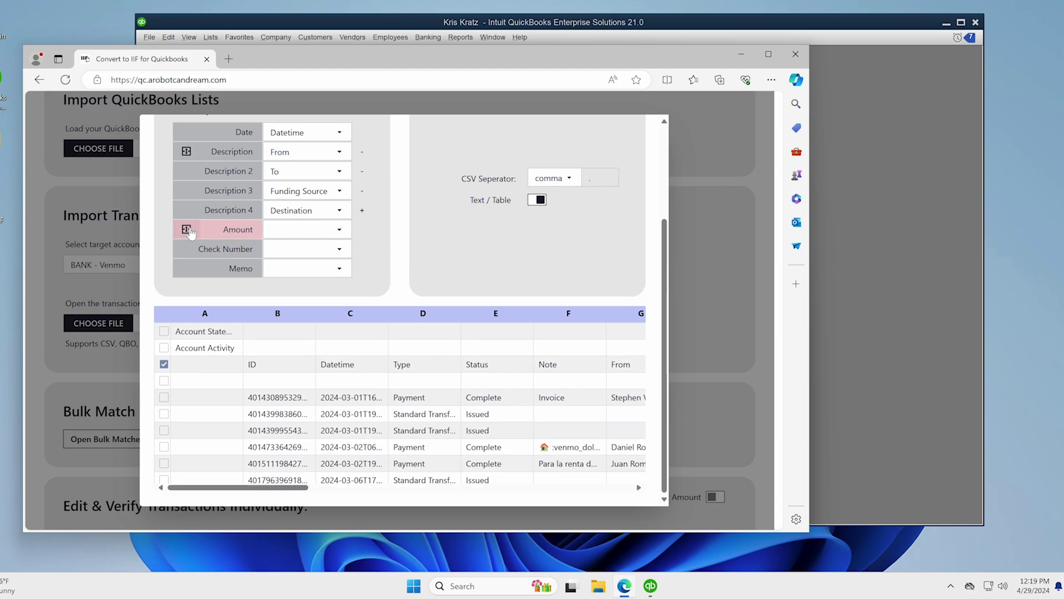
pyautogui.click(296, 229)
pyautogui.click(294, 327)
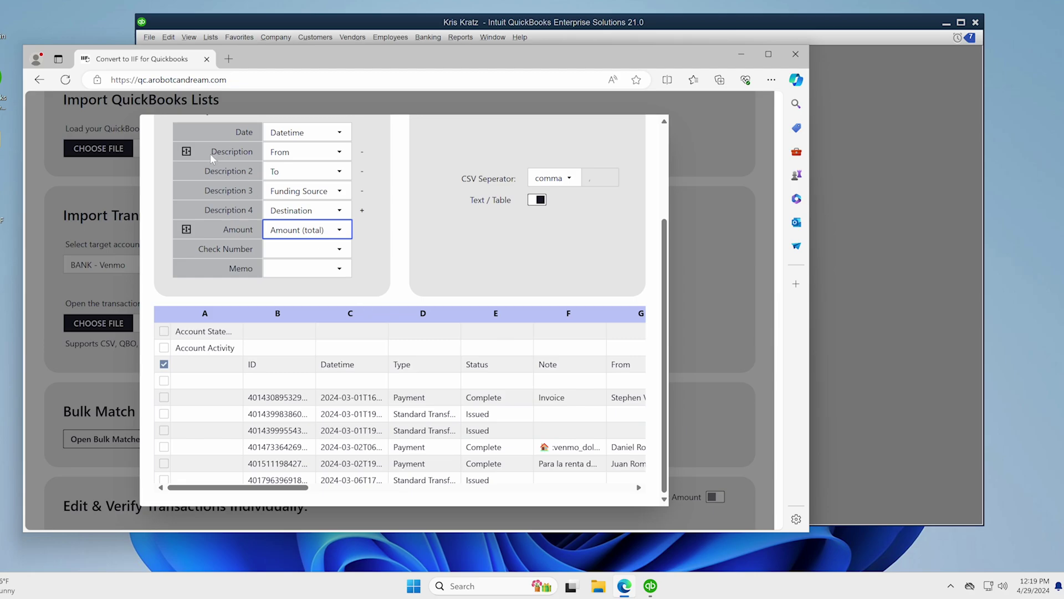
pyautogui.click(186, 153)
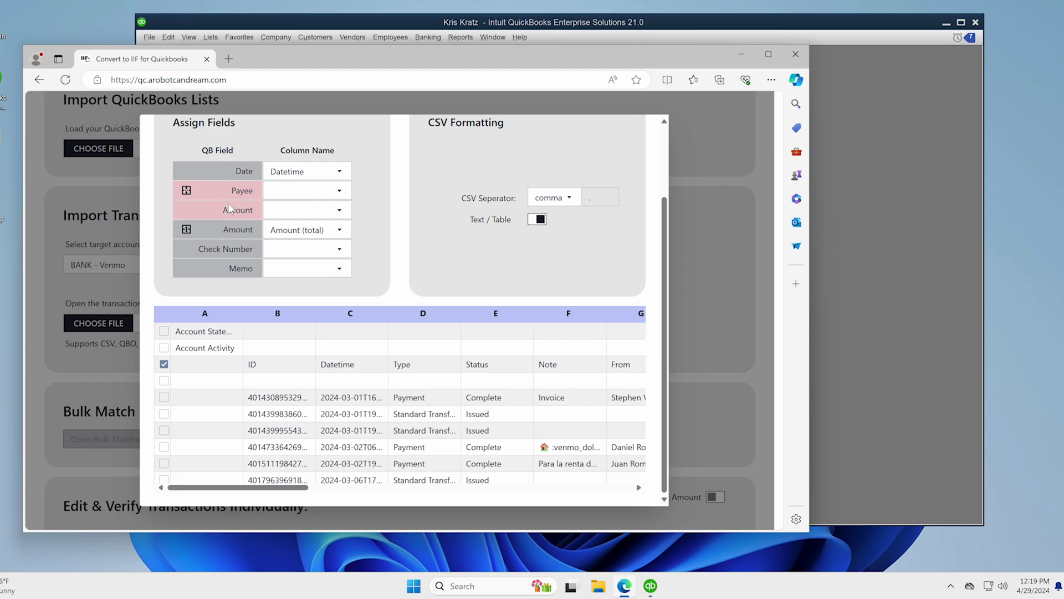
# - Restore a single Description mapped to From, with Description 2 mapped to To
pyautogui.click(186, 191)
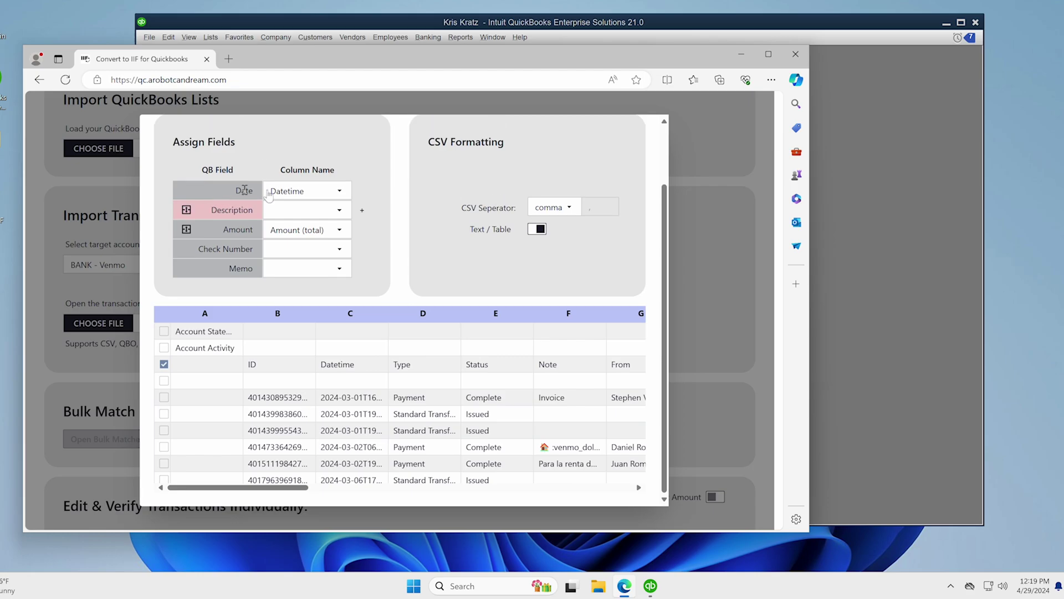
pyautogui.click(322, 213)
pyautogui.click(280, 292)
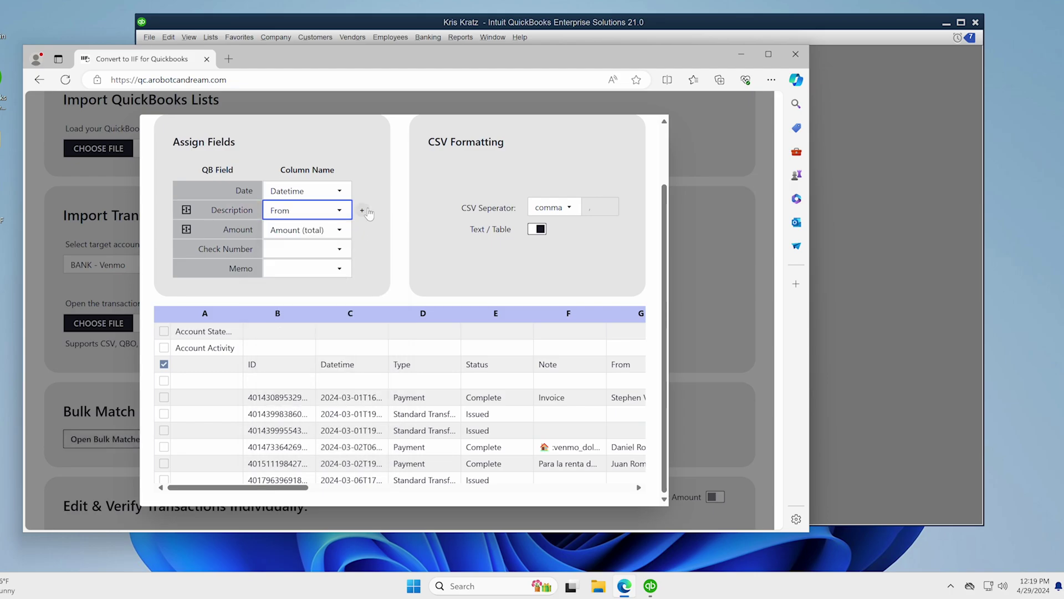
pyautogui.click(362, 211)
pyautogui.click(299, 230)
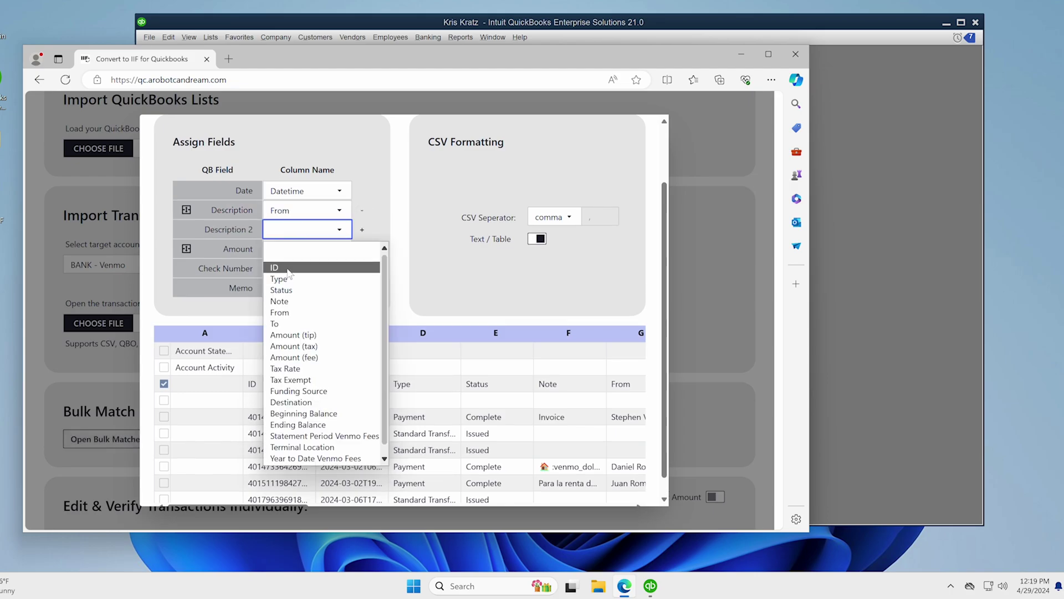
pyautogui.click(285, 322)
# - Add Description 3 as Funding Source and Description 4 as Destination, then close the field editor
pyautogui.click(362, 229)
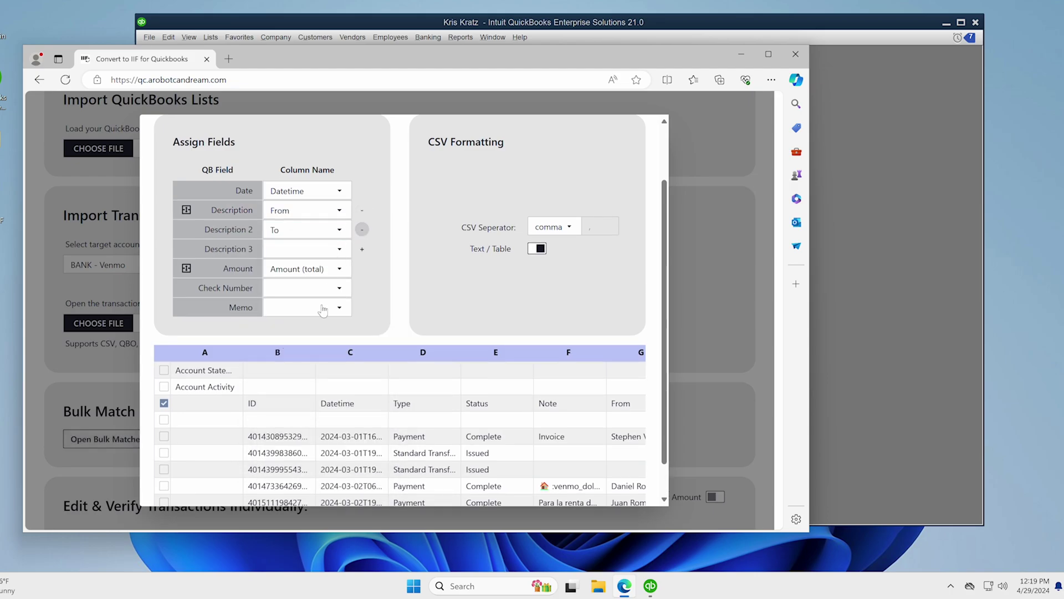
pyautogui.click(338, 250)
pyautogui.click(299, 410)
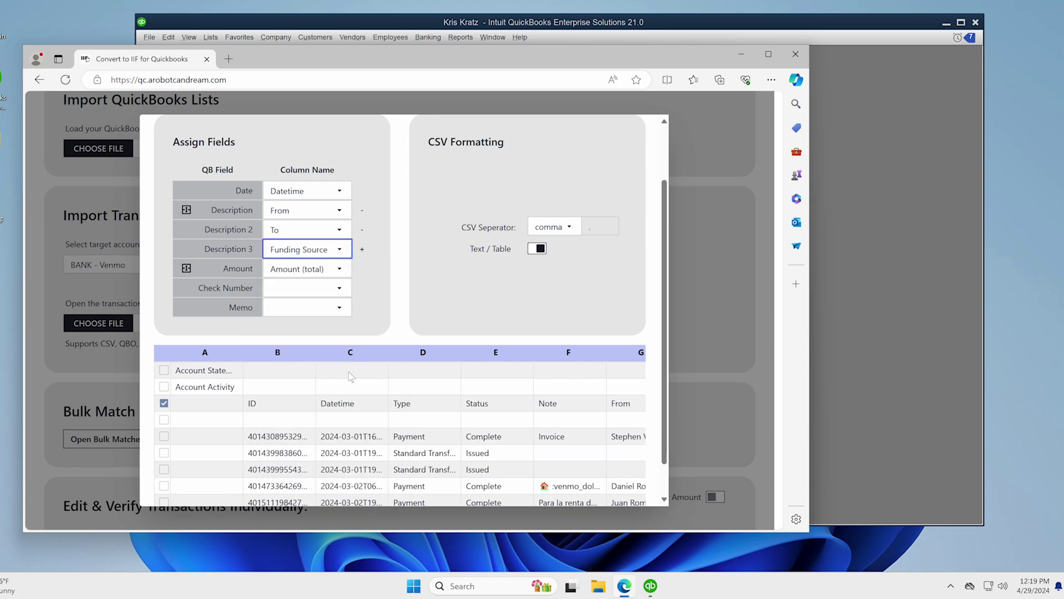
pyautogui.click(362, 249)
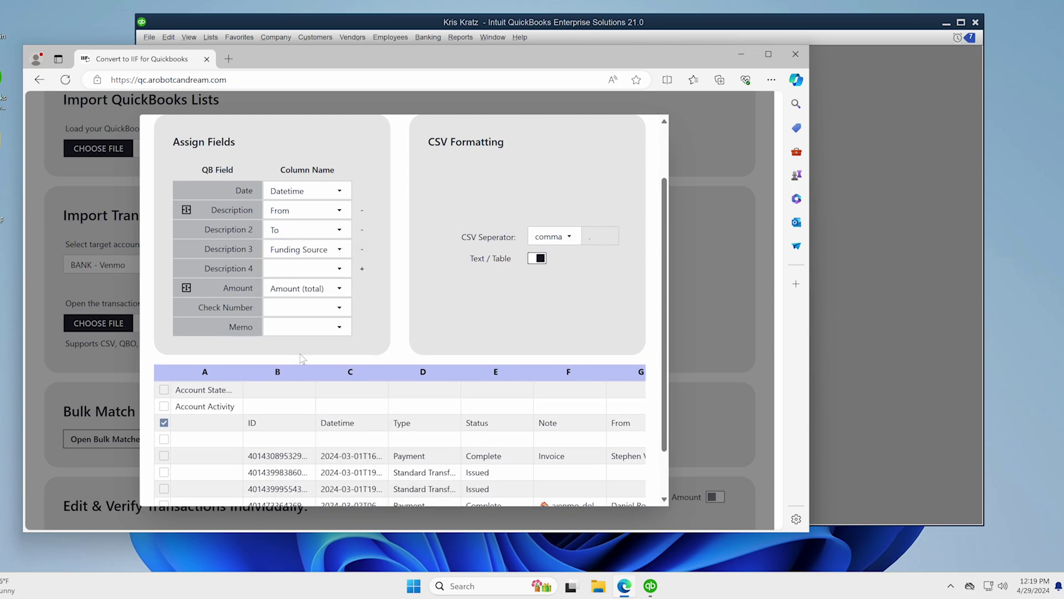
pyautogui.click(317, 269)
pyautogui.click(294, 441)
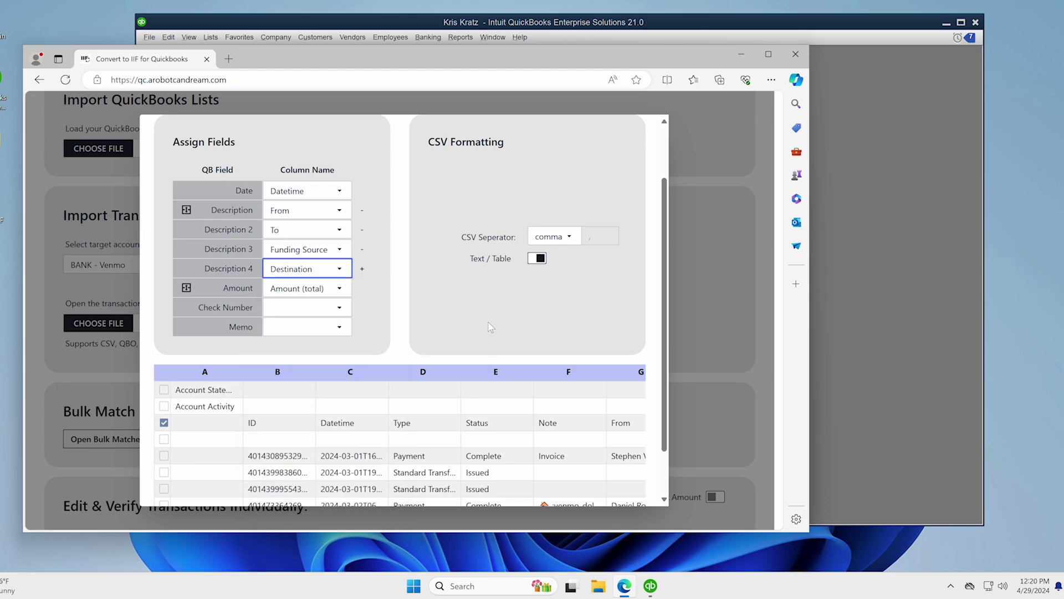
pyautogui.click(670, 304)
# - Set transaction 1's payee to Accounting Company
pyautogui.scroll(-10, 654, 283)
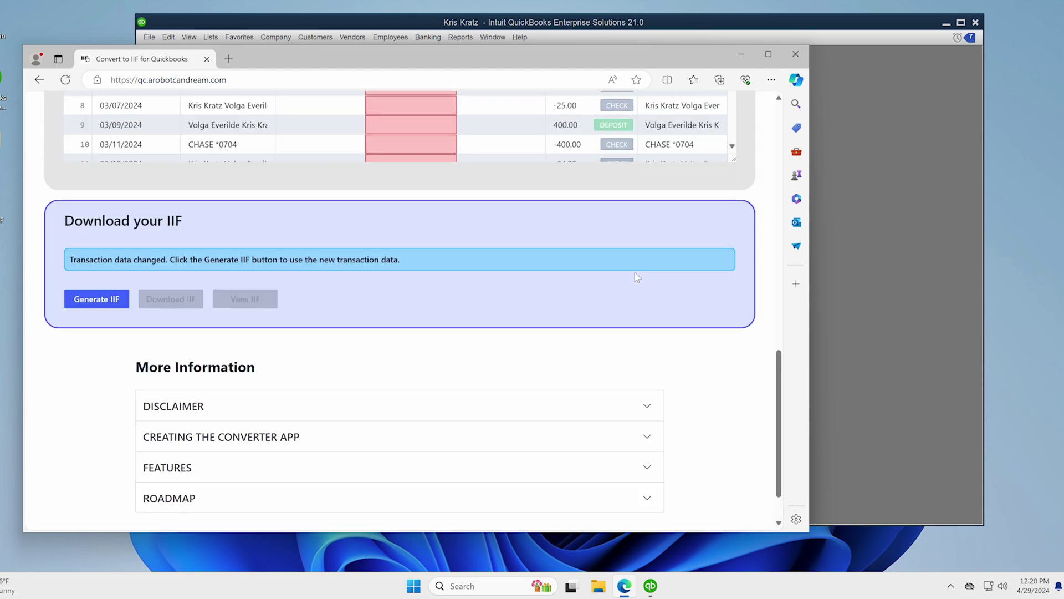
pyautogui.scroll(3, 654, 272)
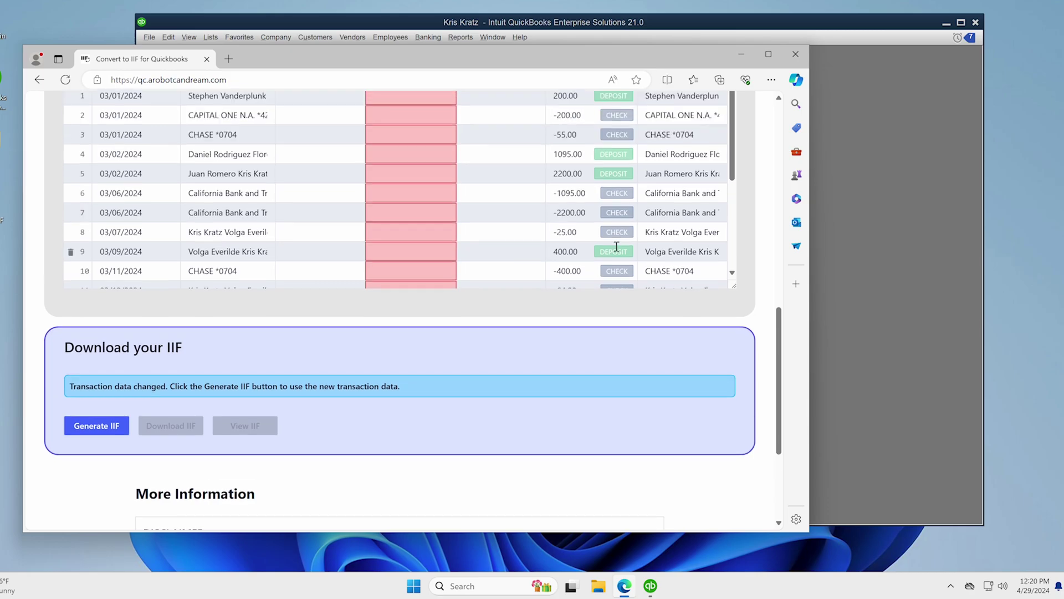
pyautogui.scroll(2, 541, 210)
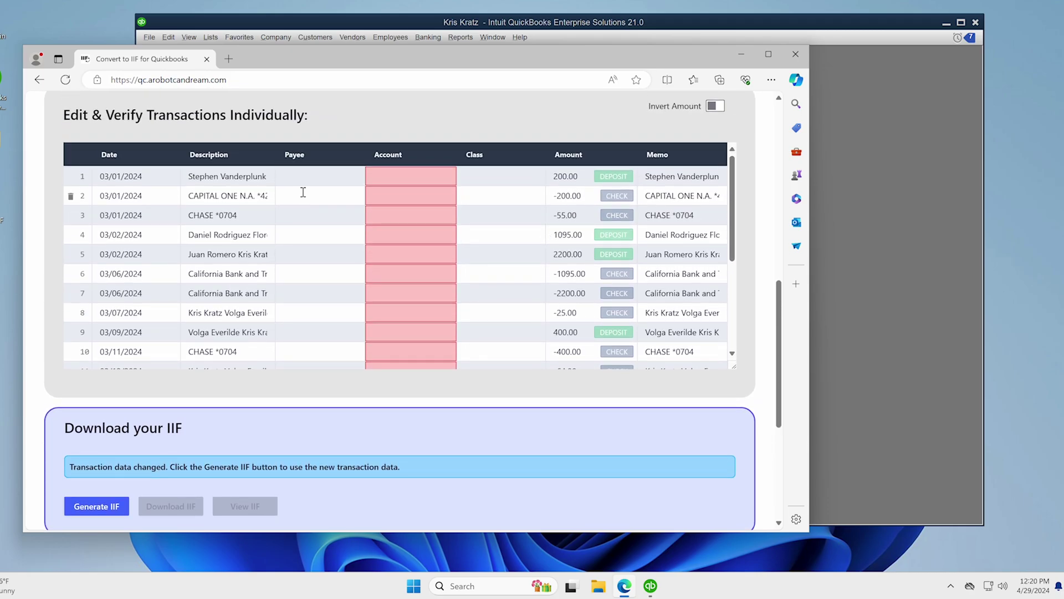
pyautogui.scroll(2, 302, 251)
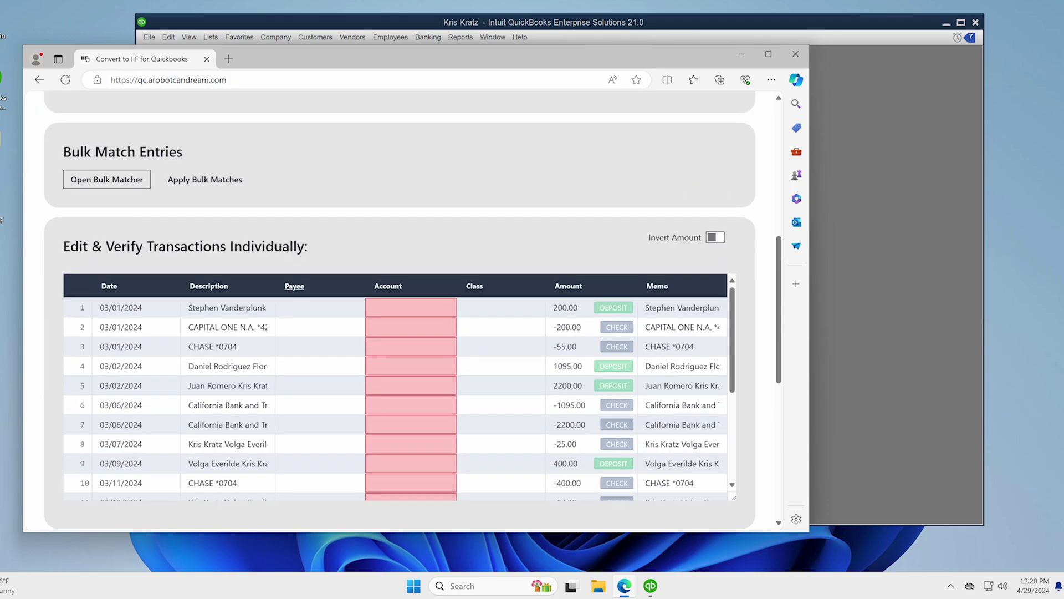
pyautogui.click(314, 308)
pyautogui.write('a')
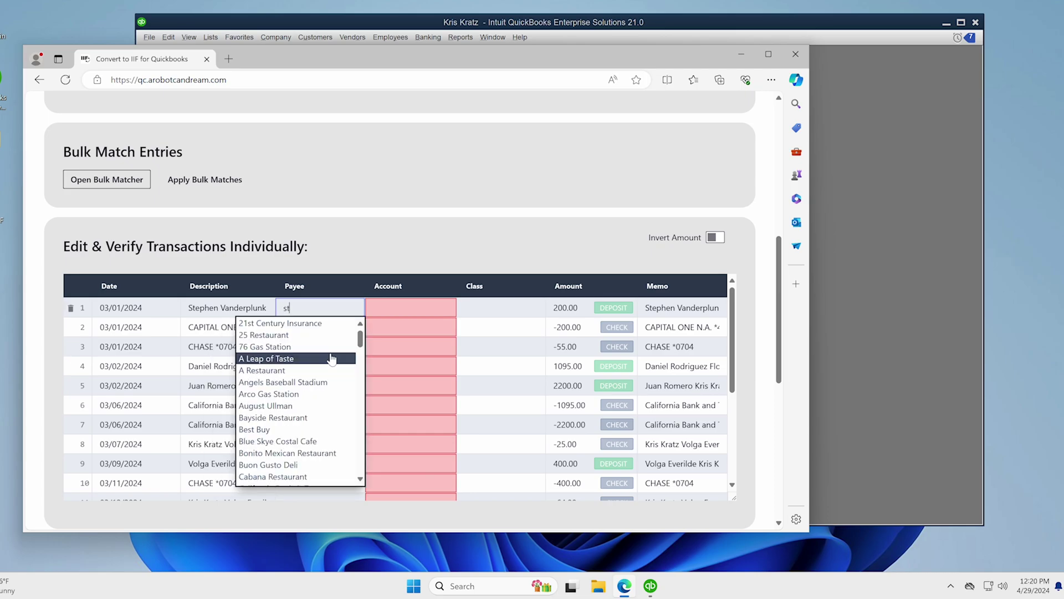
pyautogui.press('BackSpace')
pyautogui.write('ac')
pyautogui.press('Down')
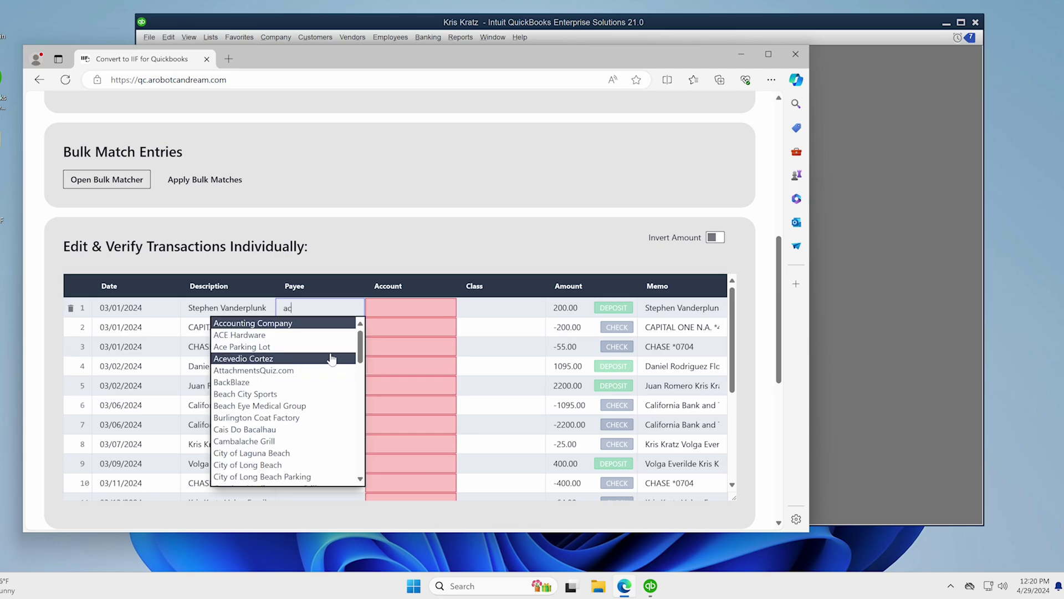
pyautogui.press('Return')
# - Give transaction 1 account Accounts Receivable and class A Robot Can Dream
pyautogui.click(408, 311)
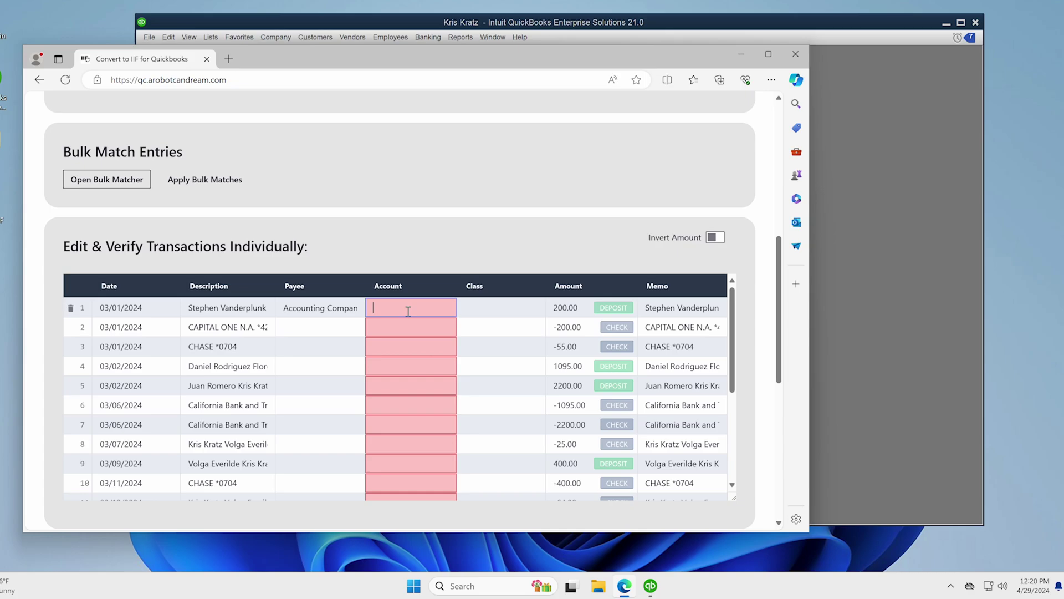
pyautogui.write('accou')
pyautogui.press('Tab')
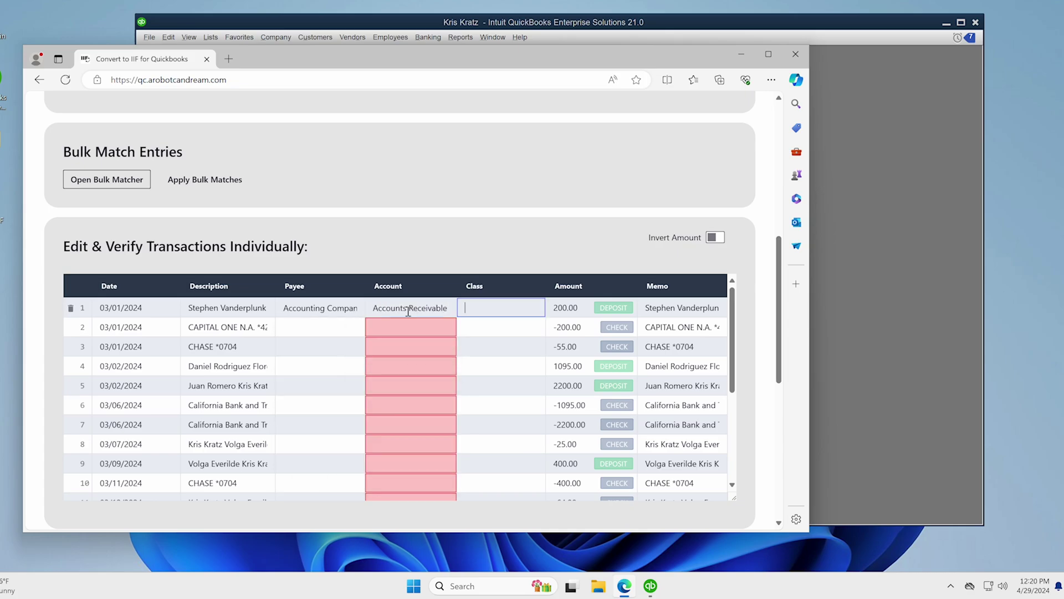
pyautogui.write('a')
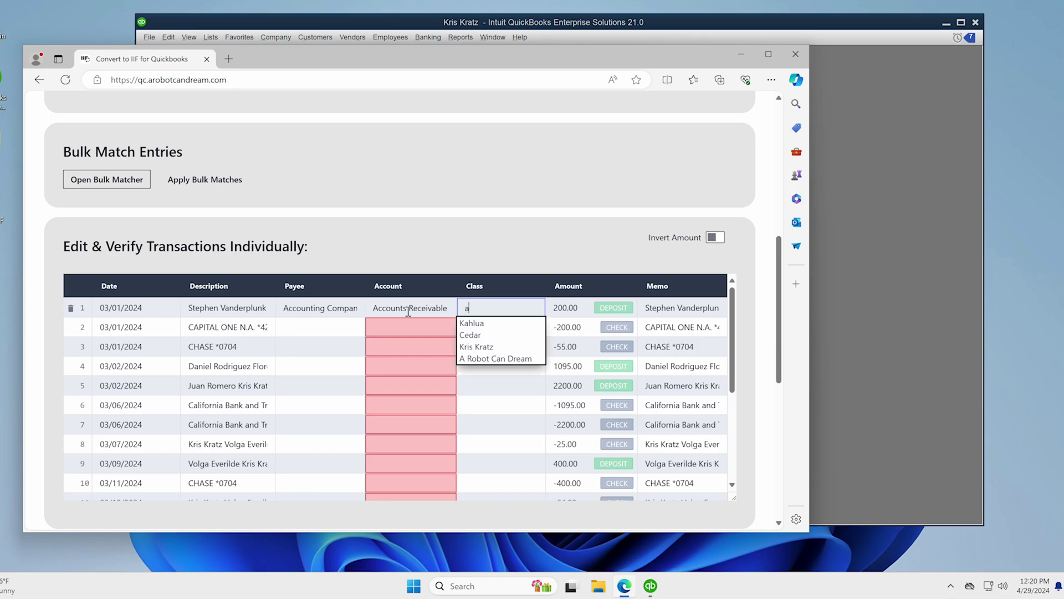
pyautogui.press('Down')
pyautogui.press('Down')
pyautogui.press('Down')
pyautogui.press('Down')
pyautogui.press('Return')
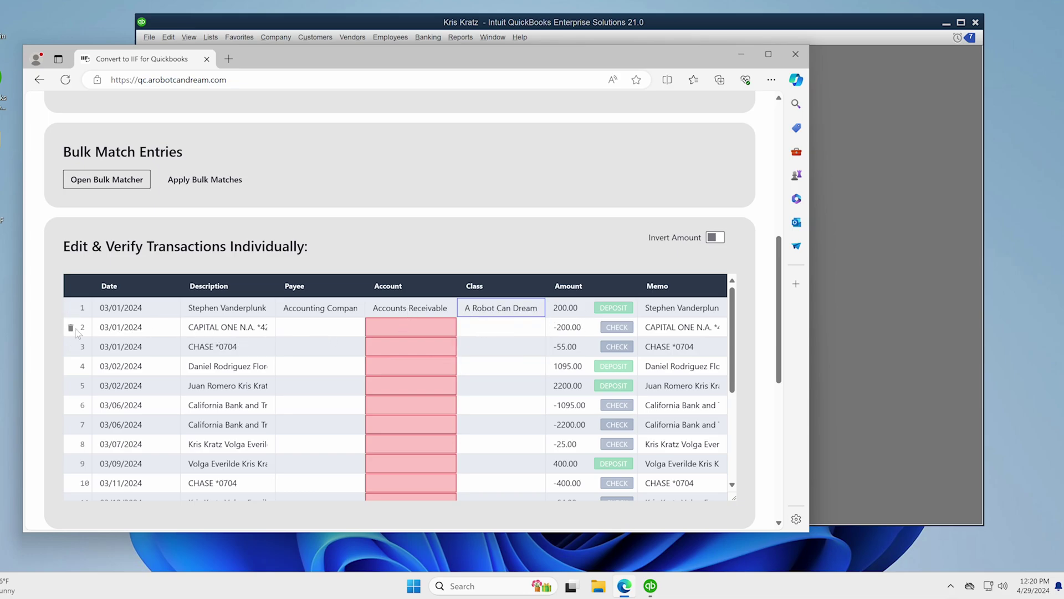
# - Delete the CAPITAL ONE transaction in row 2
pyautogui.click(71, 328)
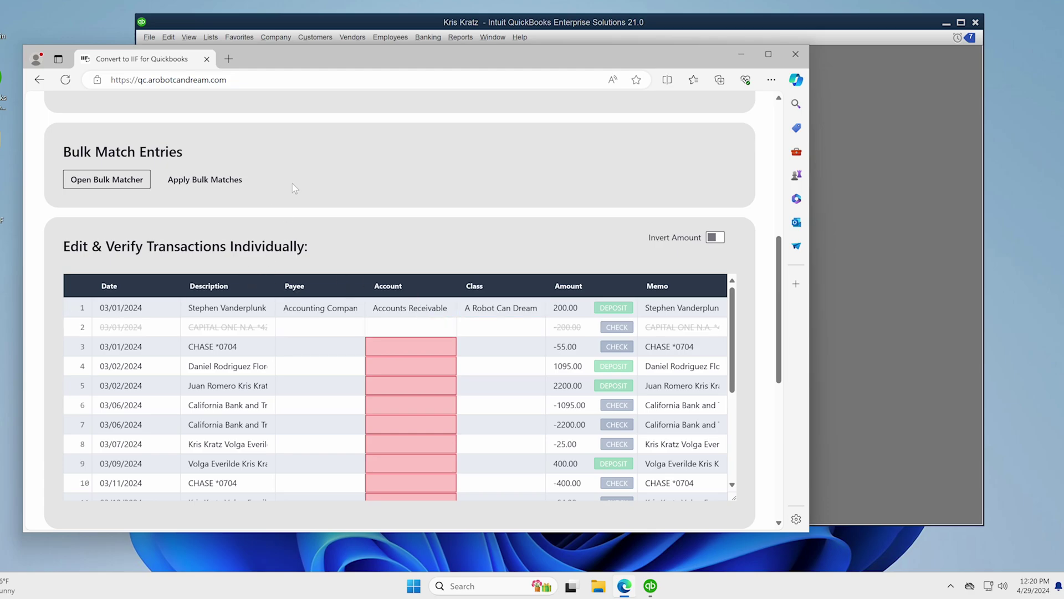
pyautogui.scroll(-3, 291, 184)
pyautogui.scroll(4, 290, 185)
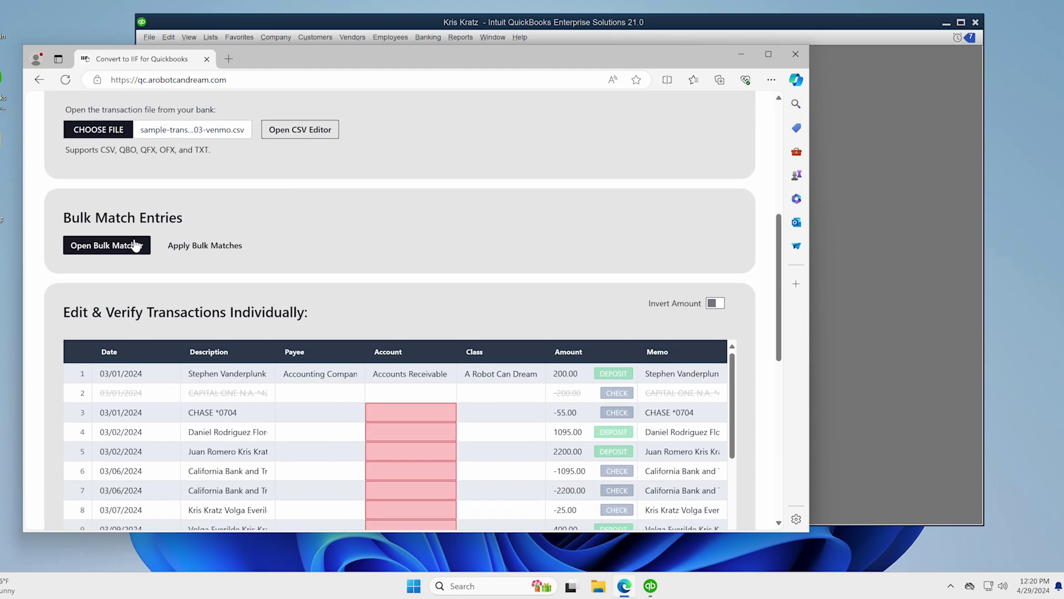
pyautogui.click(136, 246)
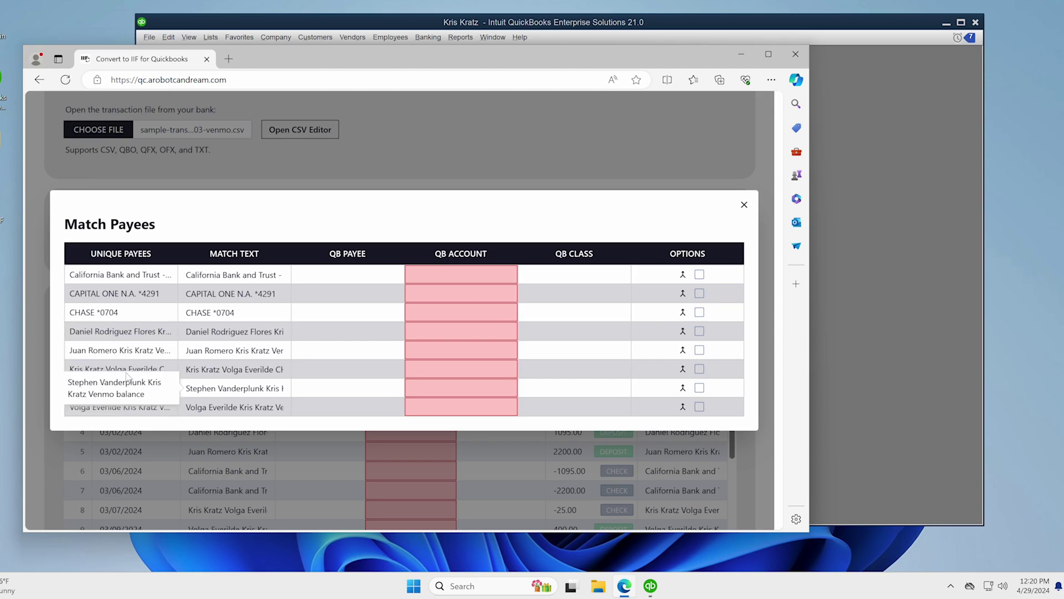
pyautogui.doubleClick(83, 401)
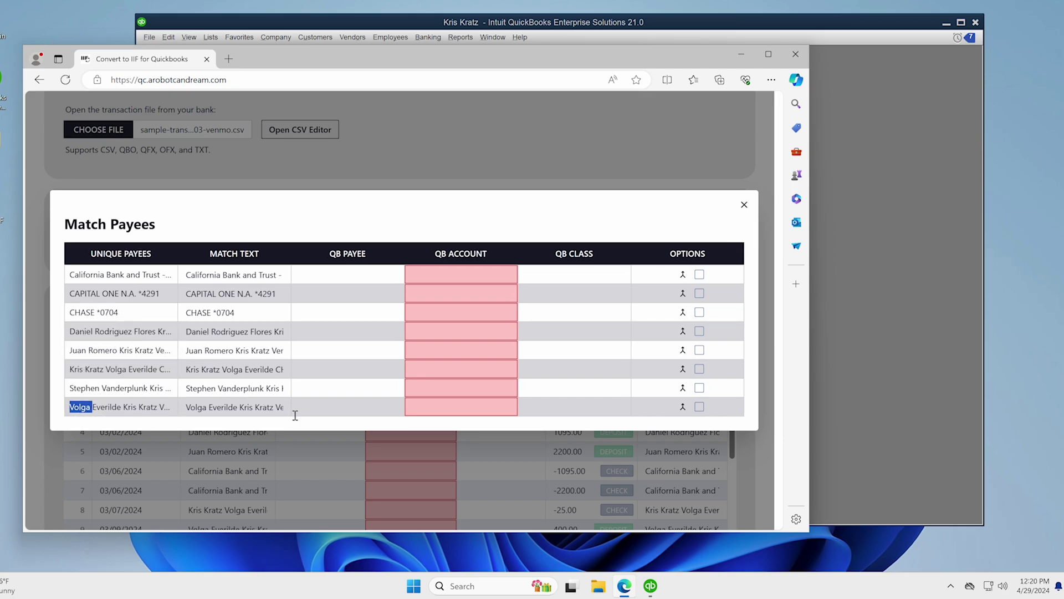
pyautogui.click(335, 409)
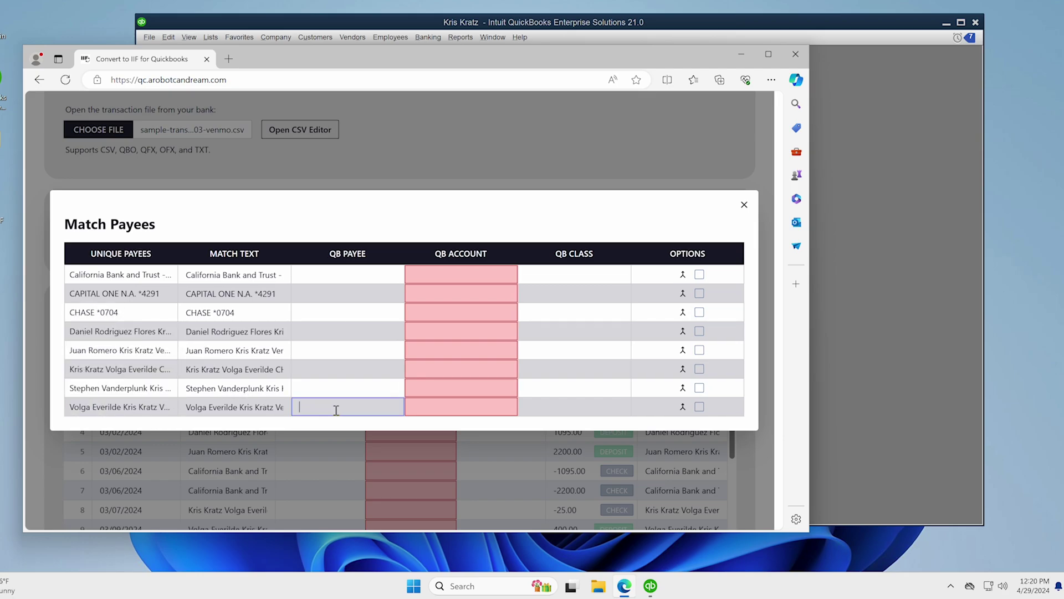
pyautogui.click(485, 182)
pyautogui.scroll(-3, 470, 224)
# - Generate the IIF from the edited Venmo transactions
pyautogui.scroll(-3, 384, 296)
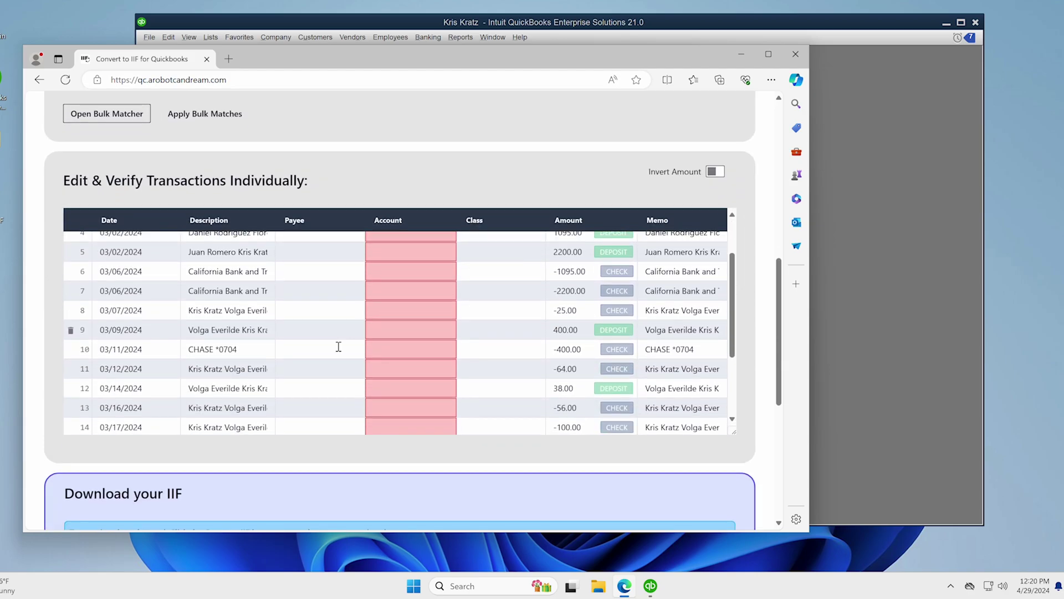
pyautogui.scroll(-3, 253, 465)
pyautogui.click(75, 380)
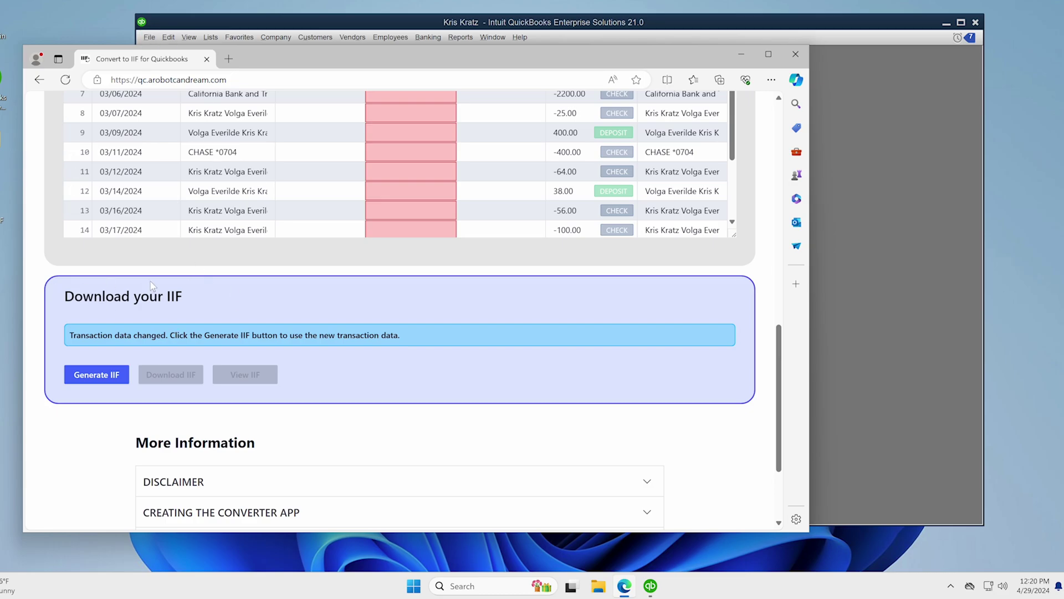
# - Inspect the raw IIF data, showing the 200.00 Accounting Company deposit, then close it
pyautogui.moveTo(66, 298); pyautogui.dragTo(158, 299)
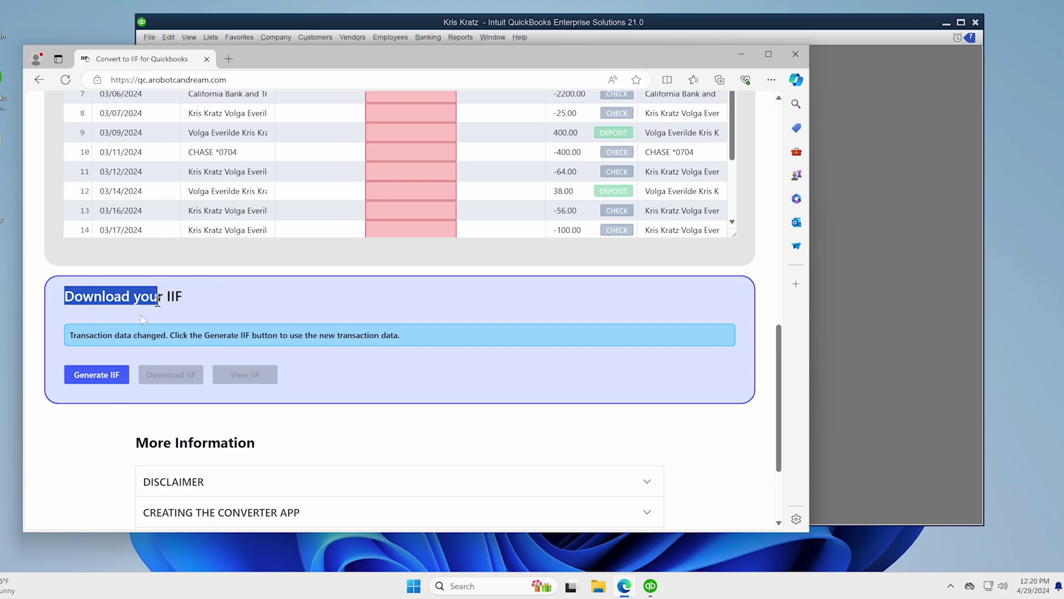
pyautogui.click(252, 333)
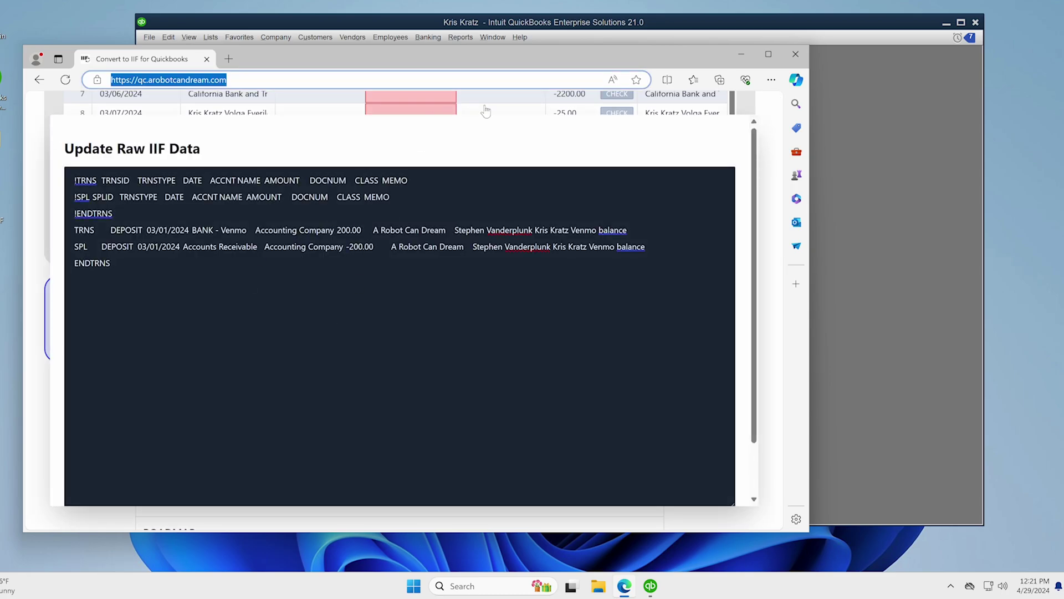
pyautogui.click(481, 106)
pyautogui.scroll(-2, 336, 378)
pyautogui.scroll(15, 316, 357)
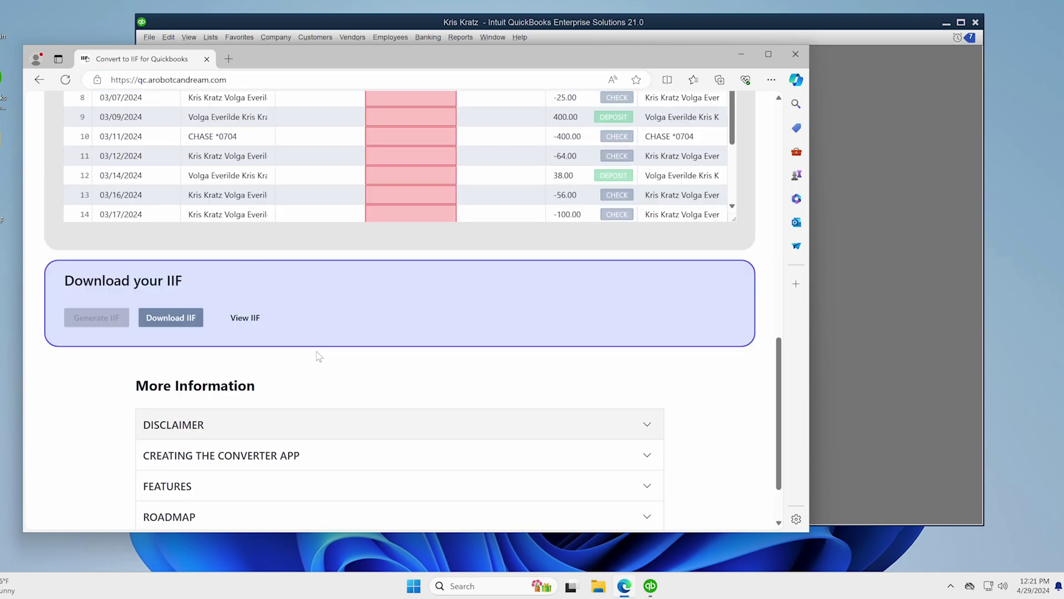
pyautogui.scroll(-2, 210, 411)
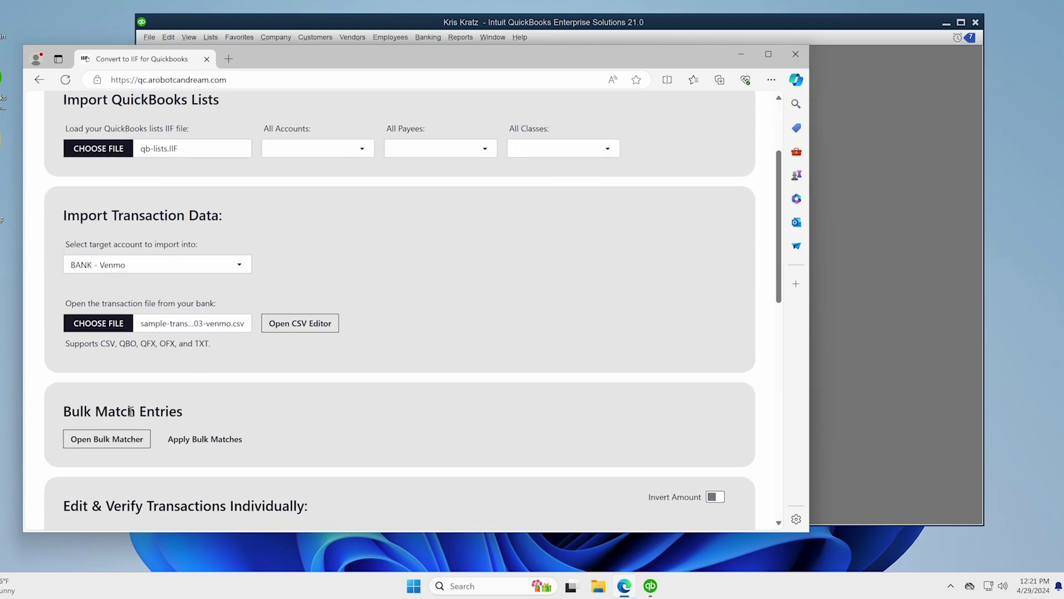
pyautogui.moveTo(78, 410); pyautogui.dragTo(185, 412)
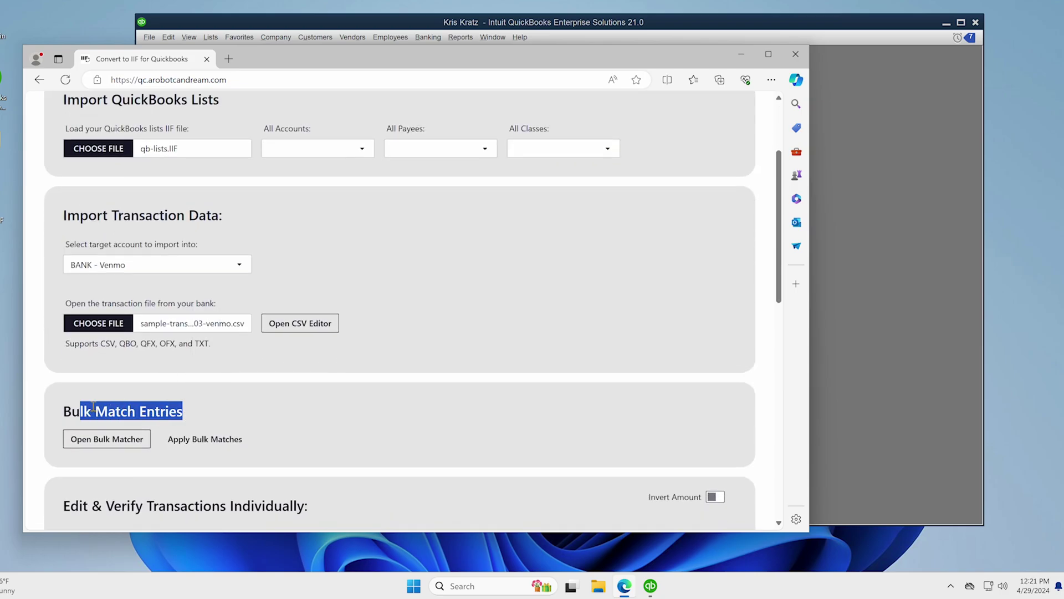
pyautogui.moveTo(64, 411); pyautogui.dragTo(177, 411)
pyautogui.scroll(3, 53, 379)
pyautogui.scroll(-15, 304, 368)
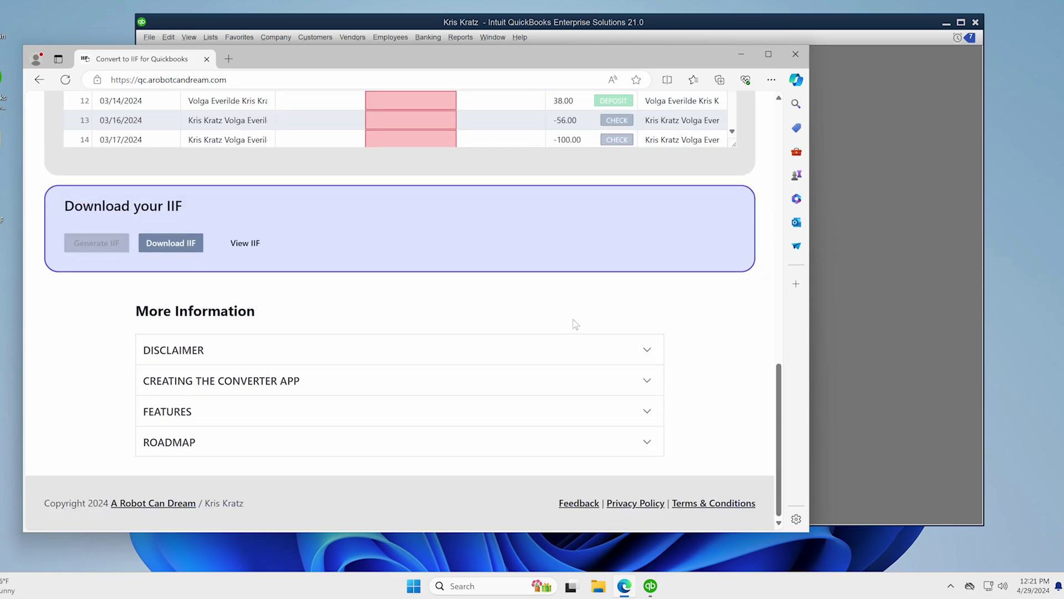
pyautogui.click(571, 504)
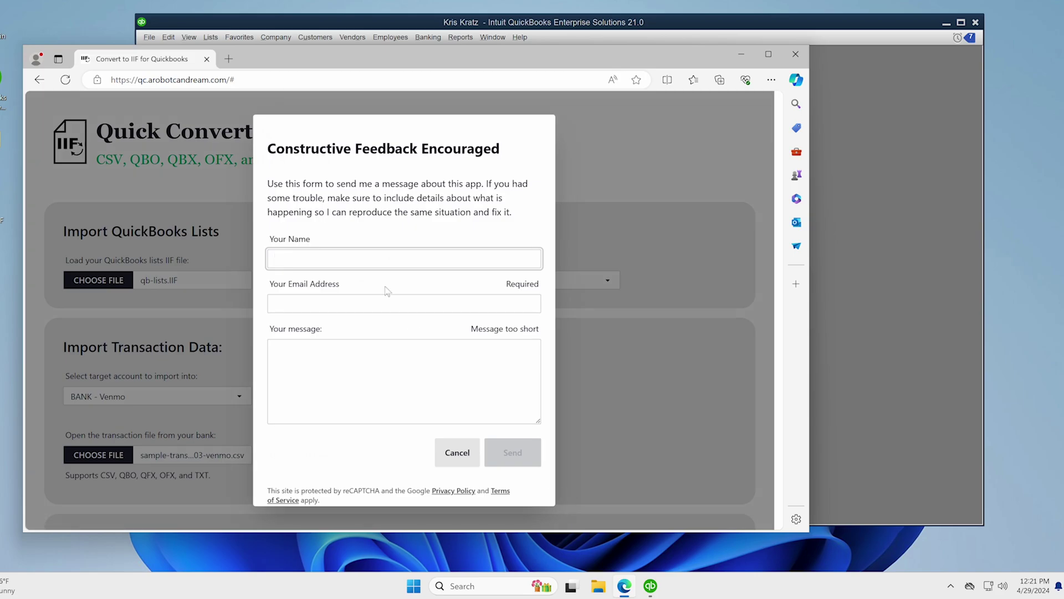
pyautogui.click(466, 449)
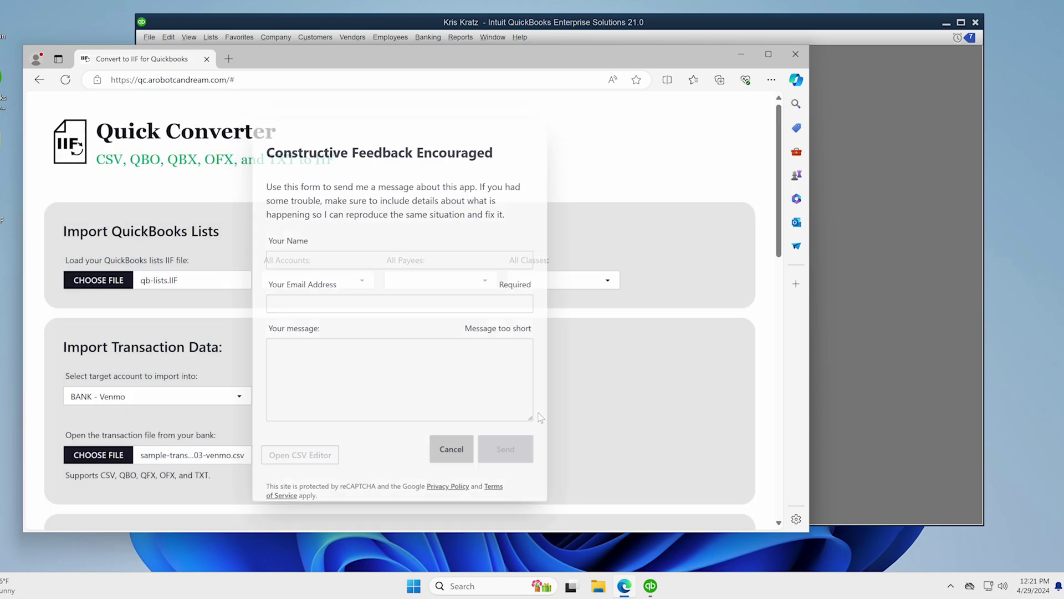
pyautogui.scroll(-15, 597, 373)
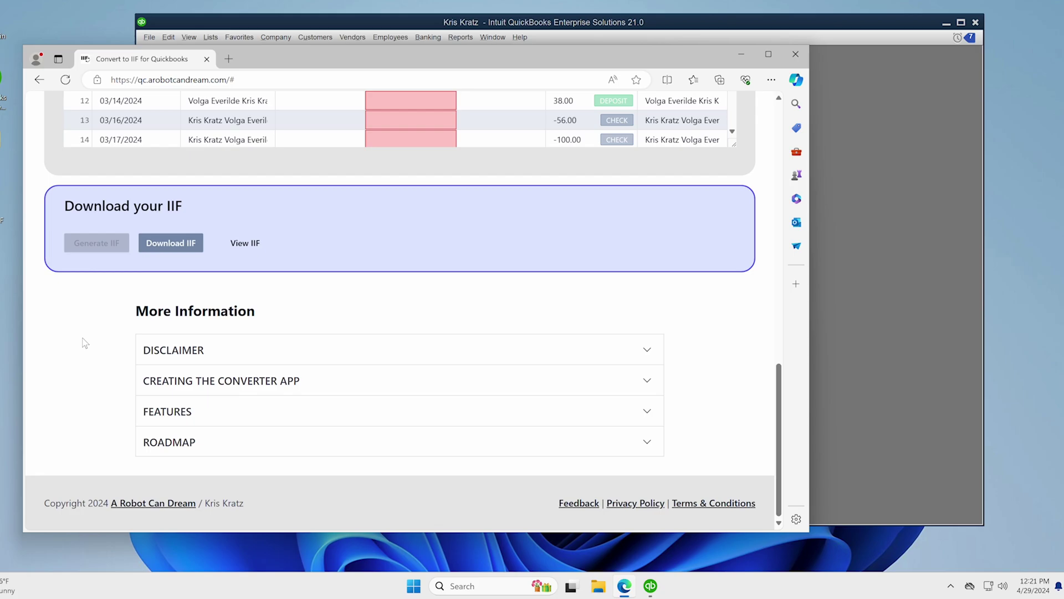
pyautogui.scroll(15, 84, 343)
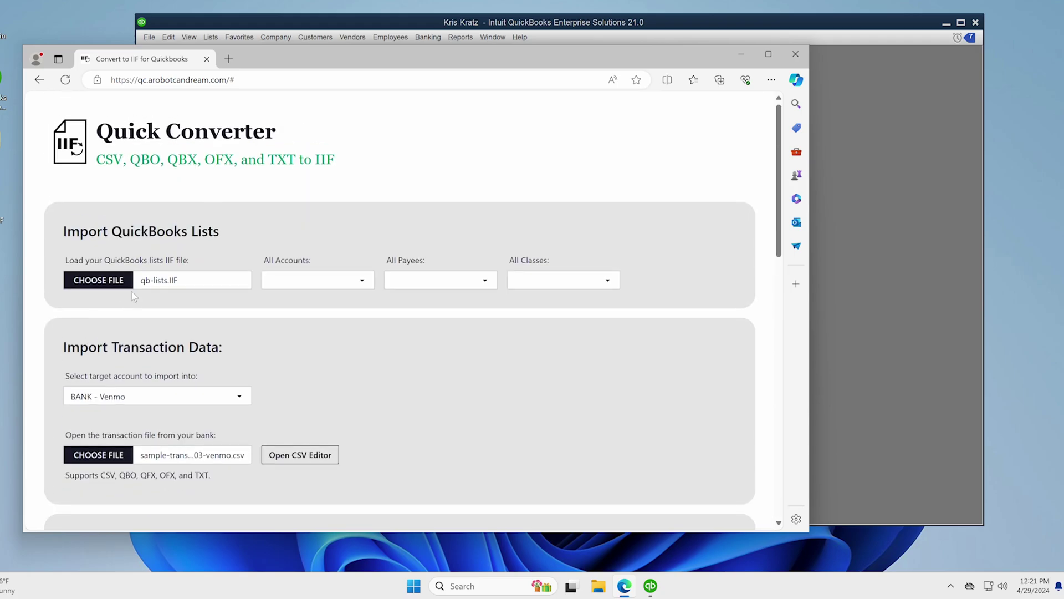